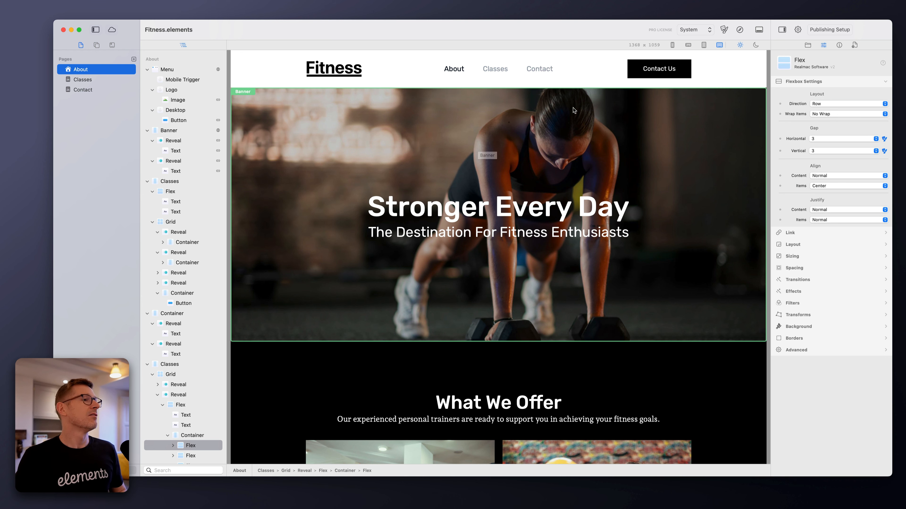
- Preview the site in the browser and examine the About page from its banner down to the footer
{"action": "left_click", "coordinate": [740, 30]}
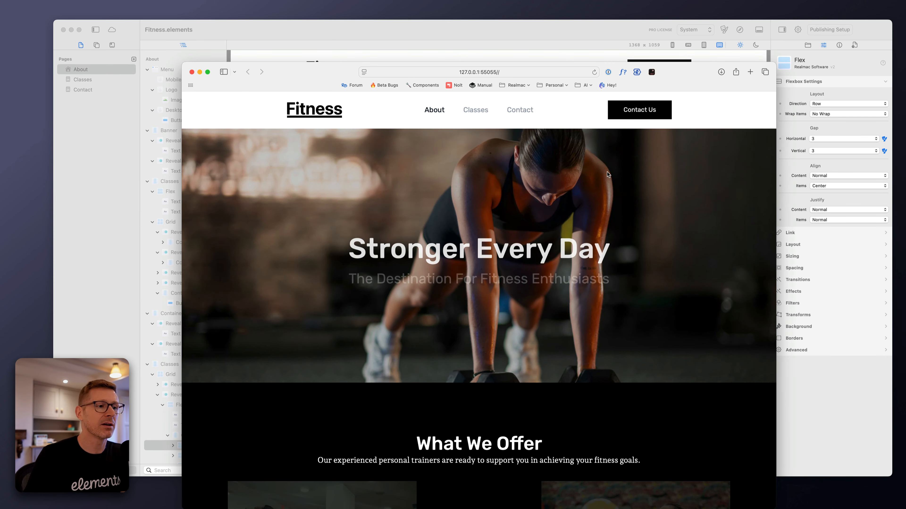
{"action": "scroll", "coordinate": [701, 284], "scroll_direction": "down", "scroll_amount": 3}
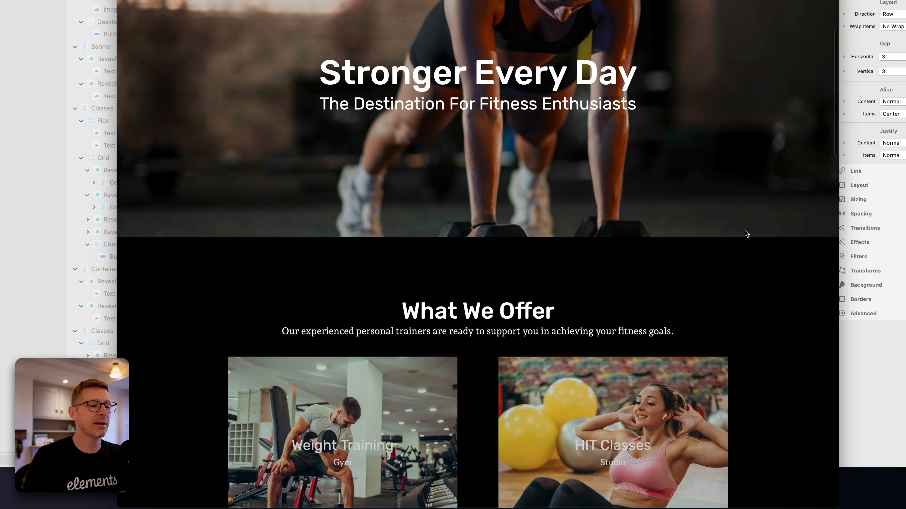
{"action": "scroll", "coordinate": [610, 374], "scroll_direction": "down", "scroll_amount": 8}
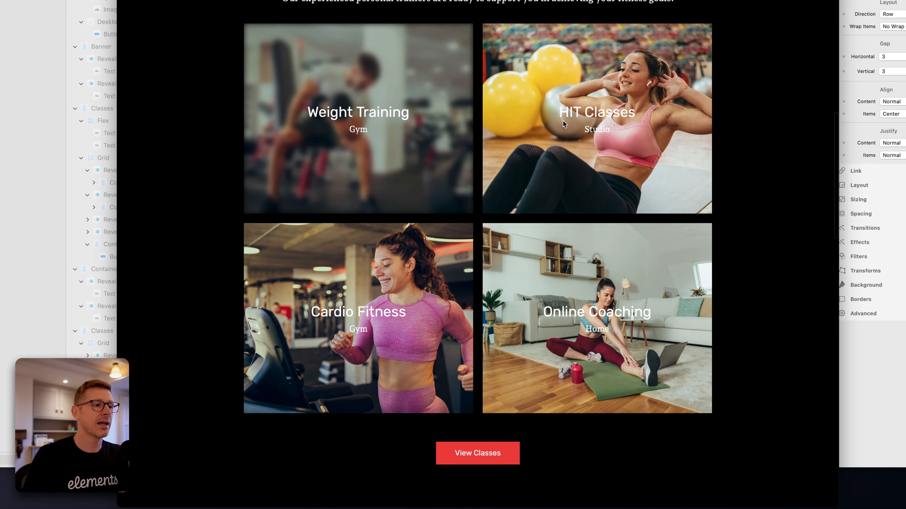
{"action": "scroll", "coordinate": [750, 280], "scroll_direction": "down", "scroll_amount": 10}
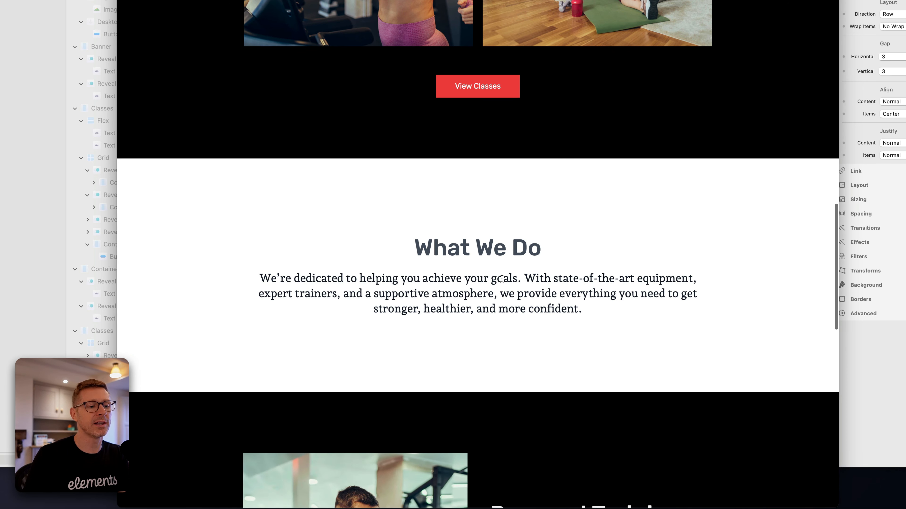
{"action": "scroll", "coordinate": [627, 305], "scroll_direction": "down", "scroll_amount": 10}
{"action": "scroll", "coordinate": [606, 300], "scroll_direction": "down", "scroll_amount": 5}
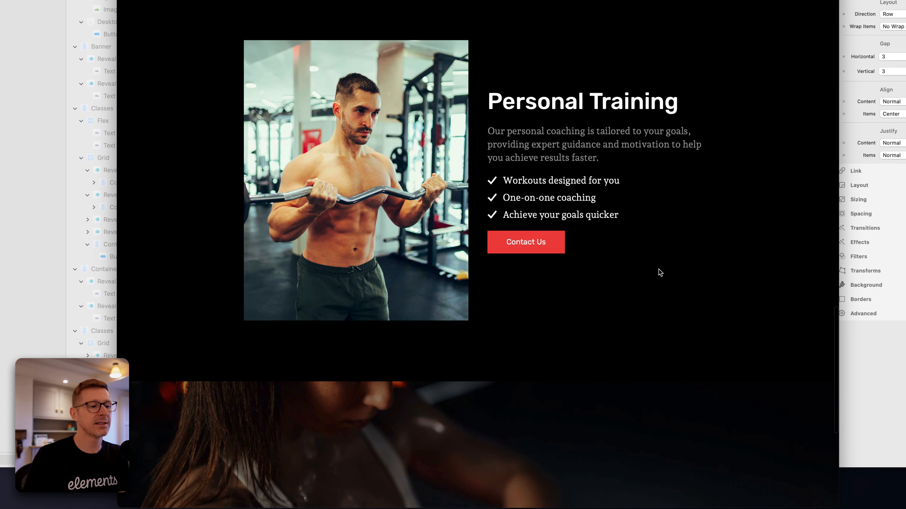
{"action": "scroll", "coordinate": [642, 235], "scroll_direction": "down", "scroll_amount": 8}
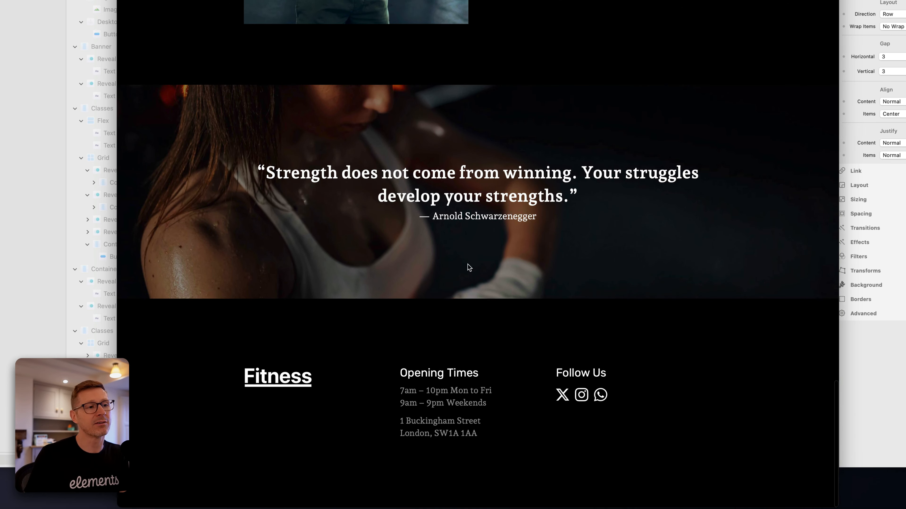
- Open the Classes page in the preview and examine the timetable and the scroll-reveal animation of the Join Today pass cards
{"action": "scroll", "coordinate": [468, 265], "scroll_direction": "up", "scroll_amount": 20}
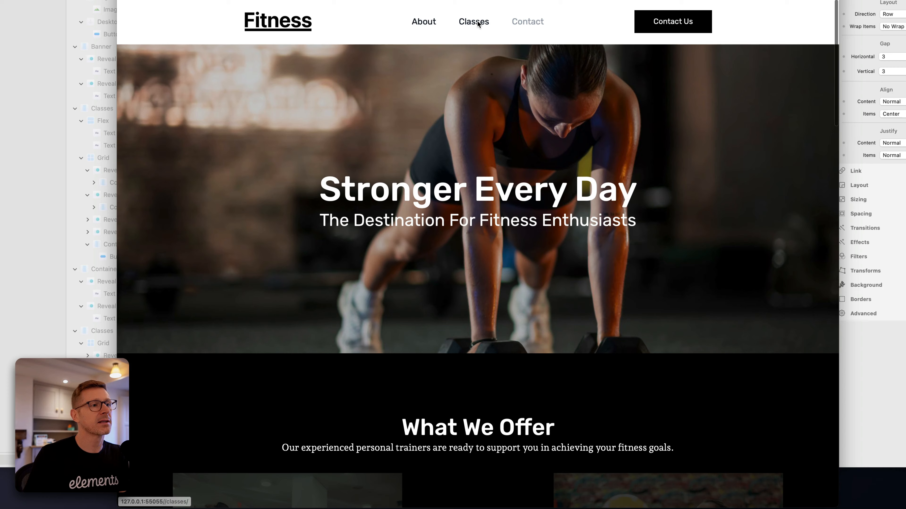
{"action": "left_click", "coordinate": [478, 24]}
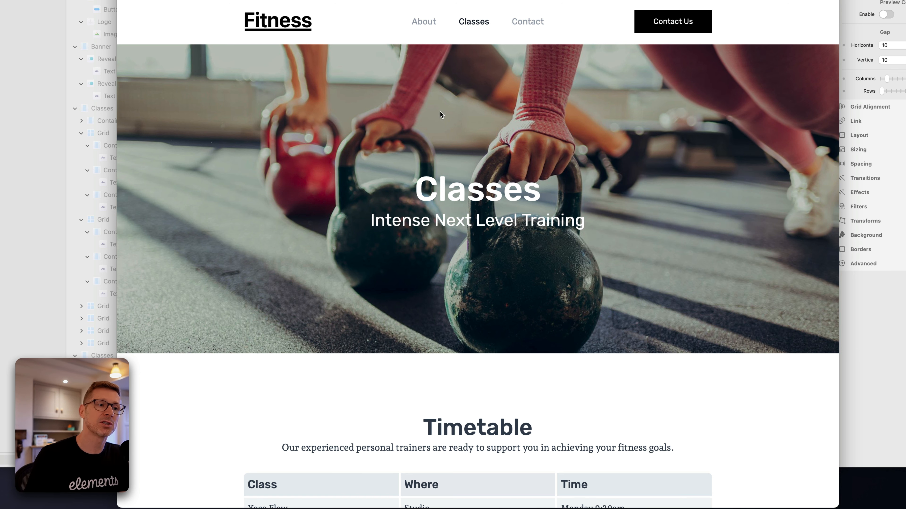
{"action": "scroll", "coordinate": [718, 246], "scroll_direction": "down", "scroll_amount": 10}
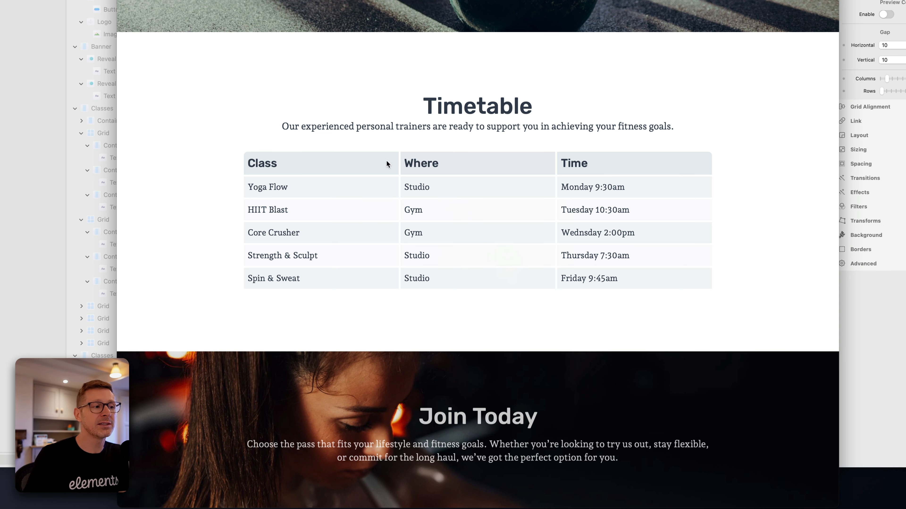
{"action": "scroll", "coordinate": [522, 294], "scroll_direction": "down", "scroll_amount": 5}
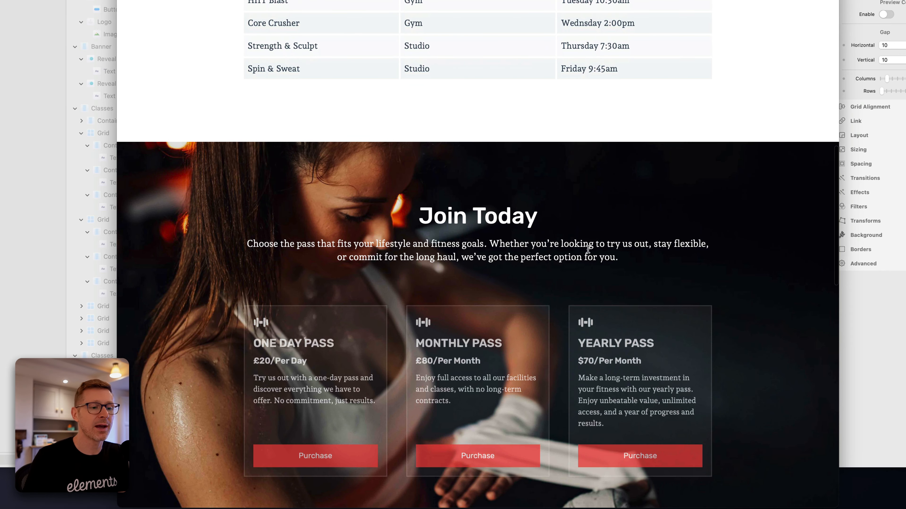
{"action": "scroll", "coordinate": [728, 189], "scroll_direction": "down", "scroll_amount": 3}
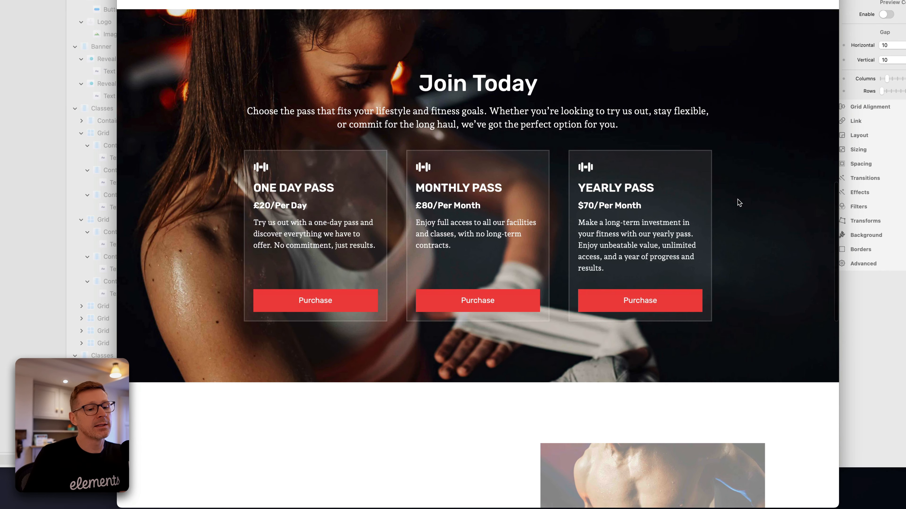
{"action": "scroll", "coordinate": [738, 202], "scroll_direction": "up", "scroll_amount": 2}
{"action": "scroll", "coordinate": [739, 202], "scroll_direction": "down", "scroll_amount": 2}
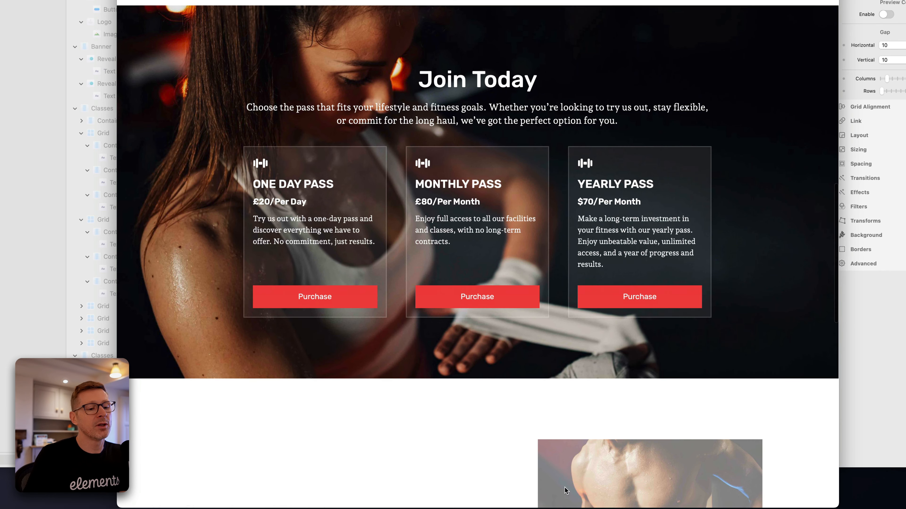
{"action": "scroll", "coordinate": [733, 341], "scroll_direction": "up", "scroll_amount": 3}
{"action": "scroll", "coordinate": [733, 342], "scroll_direction": "down", "scroll_amount": 3}
{"action": "scroll", "coordinate": [733, 341], "scroll_direction": "up", "scroll_amount": 3}
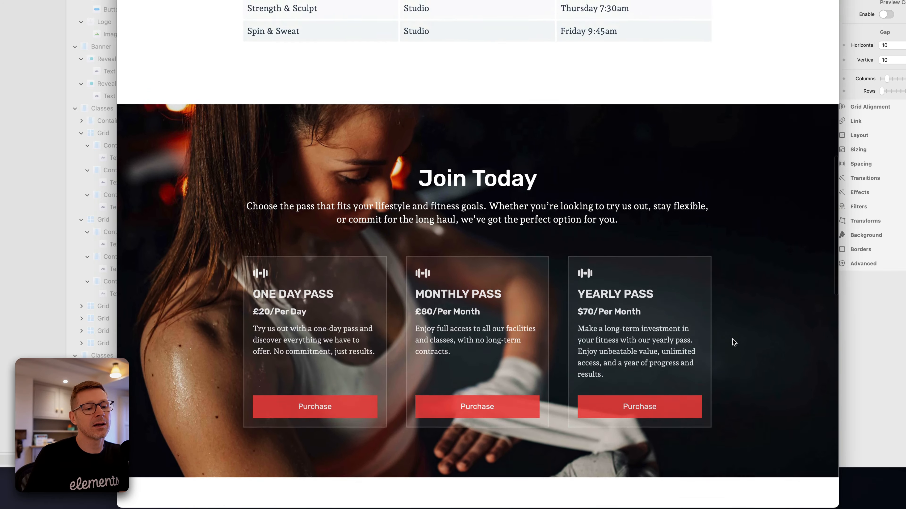
{"action": "scroll", "coordinate": [732, 342], "scroll_direction": "down", "scroll_amount": 4}
{"action": "scroll", "coordinate": [742, 345], "scroll_direction": "down", "scroll_amount": 4}
{"action": "scroll", "coordinate": [742, 346], "scroll_direction": "up", "scroll_amount": 10}
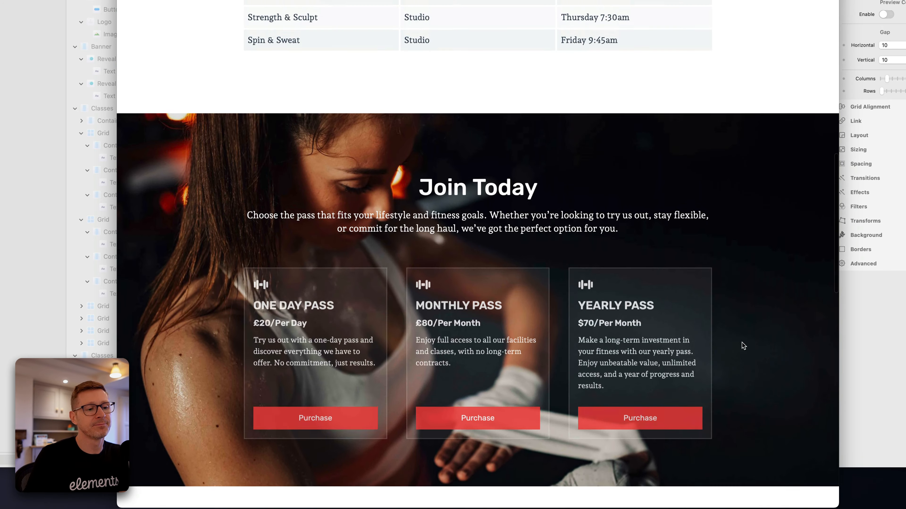
{"action": "scroll", "coordinate": [574, 321], "scroll_direction": "up", "scroll_amount": 4}
{"action": "scroll", "coordinate": [574, 321], "scroll_direction": "down", "scroll_amount": 7}
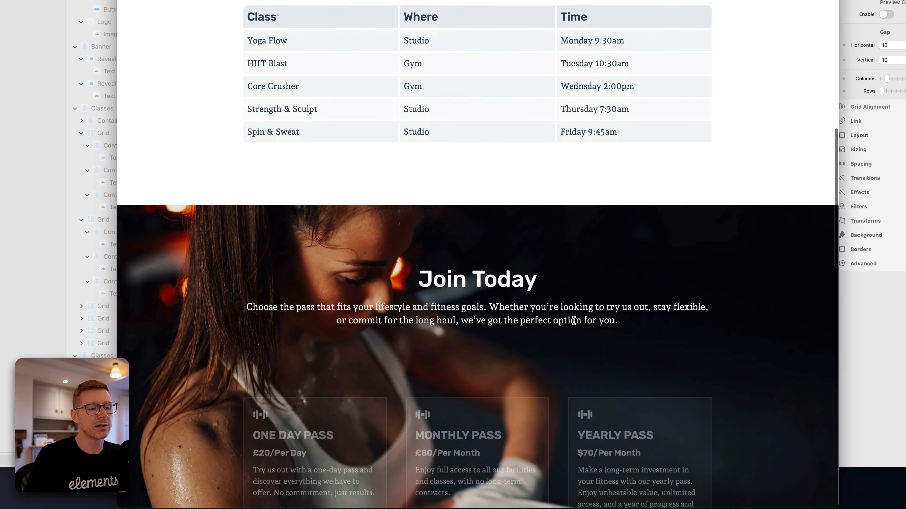
{"action": "scroll", "coordinate": [573, 320], "scroll_direction": "up", "scroll_amount": 8}
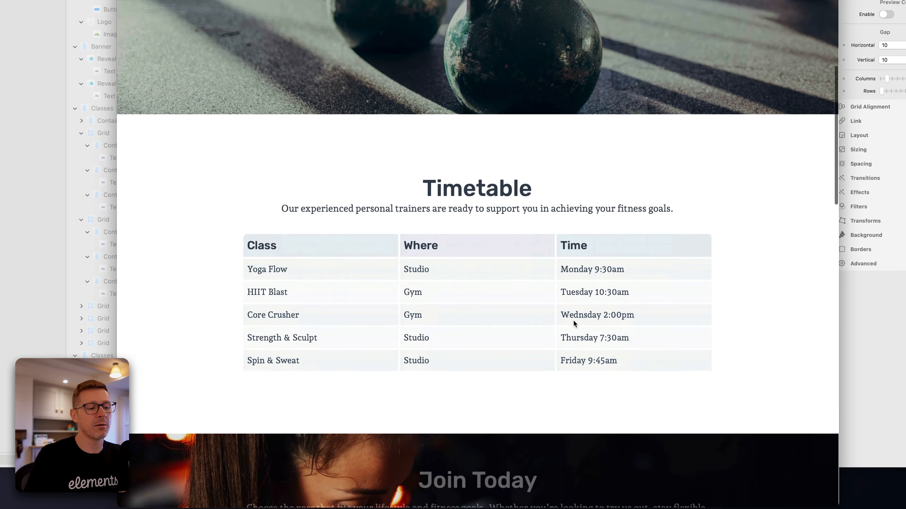
{"action": "scroll", "coordinate": [572, 320], "scroll_direction": "down", "scroll_amount": 3}
{"action": "scroll", "coordinate": [614, 262], "scroll_direction": "up", "scroll_amount": 5}
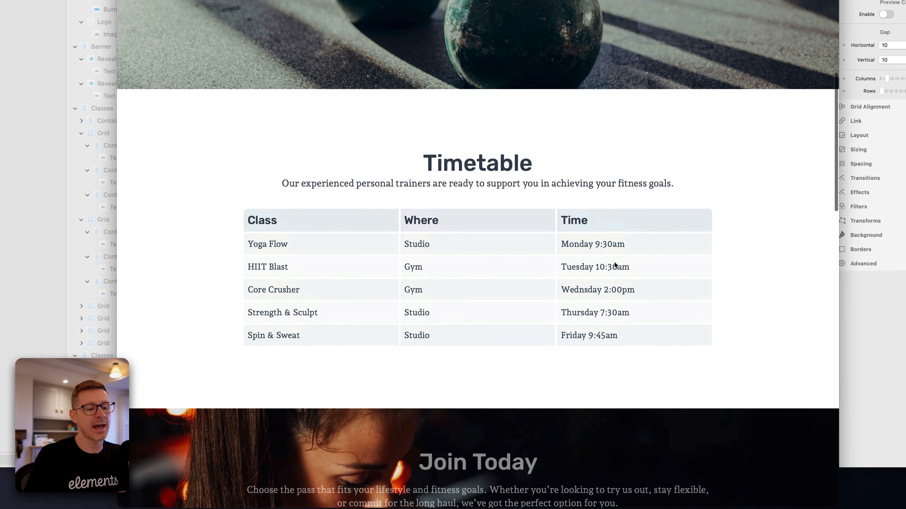
- Examine the hover effects on the Join Today pass cards and the remaining Classes page sections down to the footer
{"action": "scroll", "coordinate": [613, 263], "scroll_direction": "down", "scroll_amount": 12}
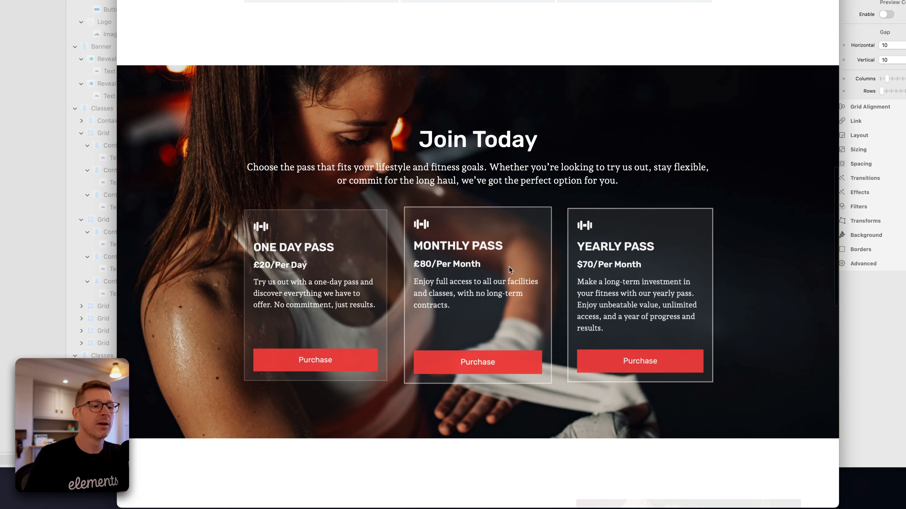
{"action": "scroll", "coordinate": [358, 278], "scroll_direction": "down", "scroll_amount": 2}
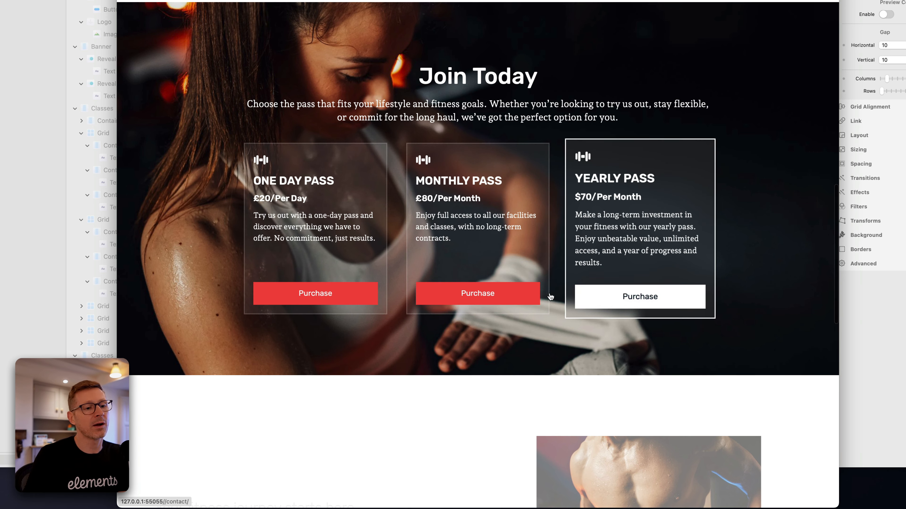
{"action": "scroll", "coordinate": [503, 316], "scroll_direction": "down", "scroll_amount": 10}
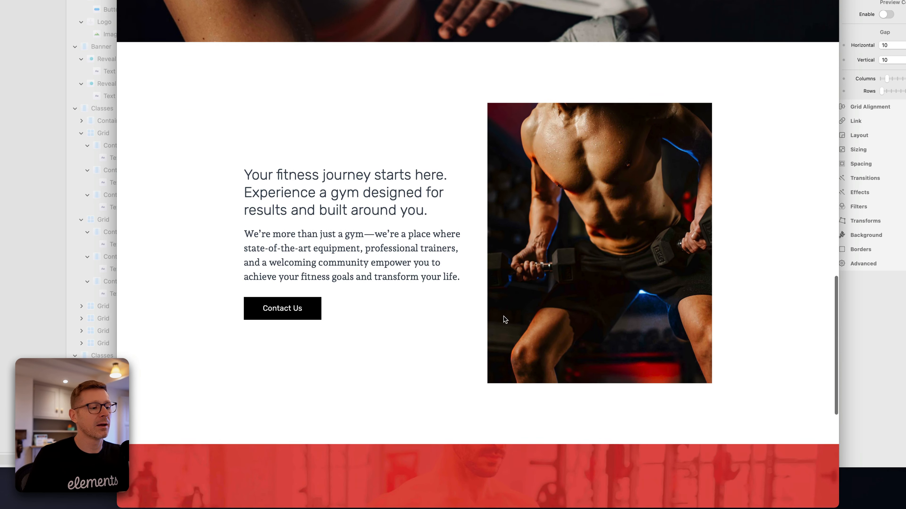
{"action": "scroll", "coordinate": [438, 230], "scroll_direction": "down", "scroll_amount": 9}
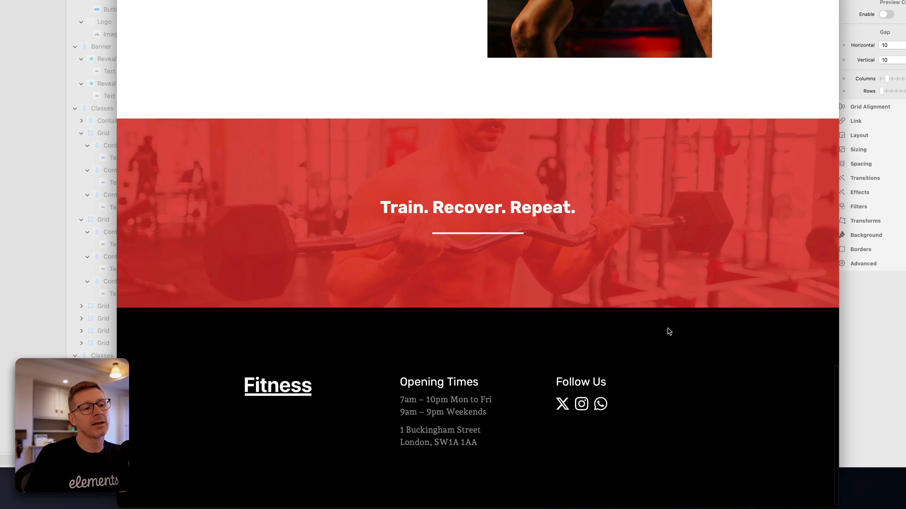
{"action": "scroll", "coordinate": [667, 329], "scroll_direction": "up", "scroll_amount": 5}
{"action": "scroll", "coordinate": [665, 330], "scroll_direction": "down", "scroll_amount": 5}
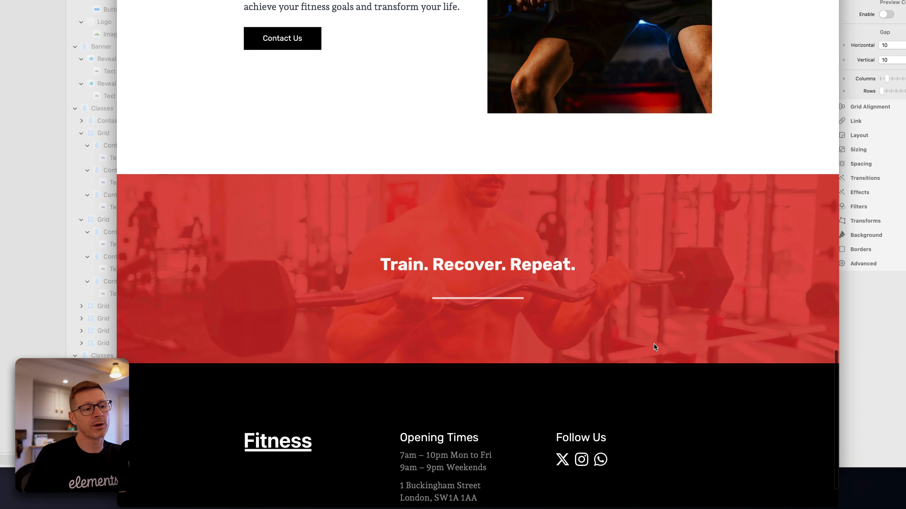
- Open the Contact page in the preview and examine its banner, Team of Experts section, fitness journey section and quote banner
{"action": "scroll", "coordinate": [658, 344], "scroll_direction": "up", "scroll_amount": 20}
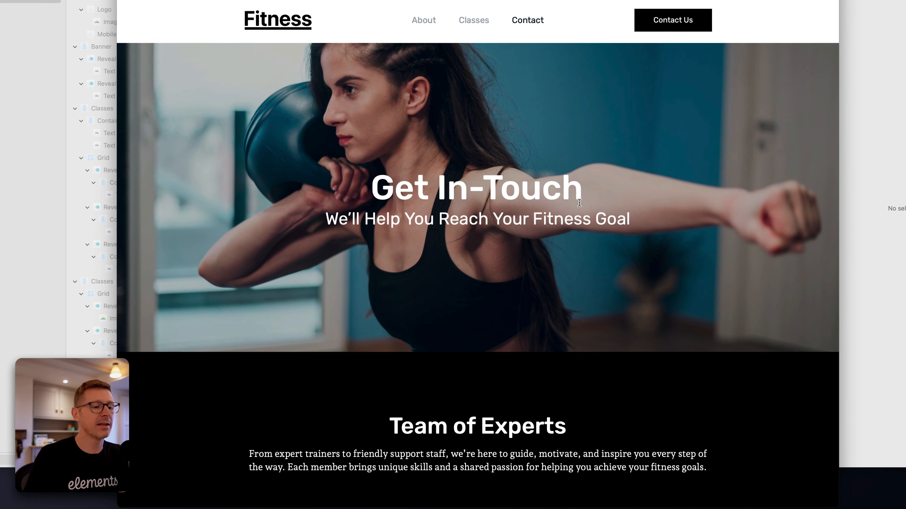
{"action": "scroll", "coordinate": [540, 198], "scroll_direction": "down", "scroll_amount": 8}
{"action": "scroll", "coordinate": [450, 179], "scroll_direction": "up", "scroll_amount": 3}
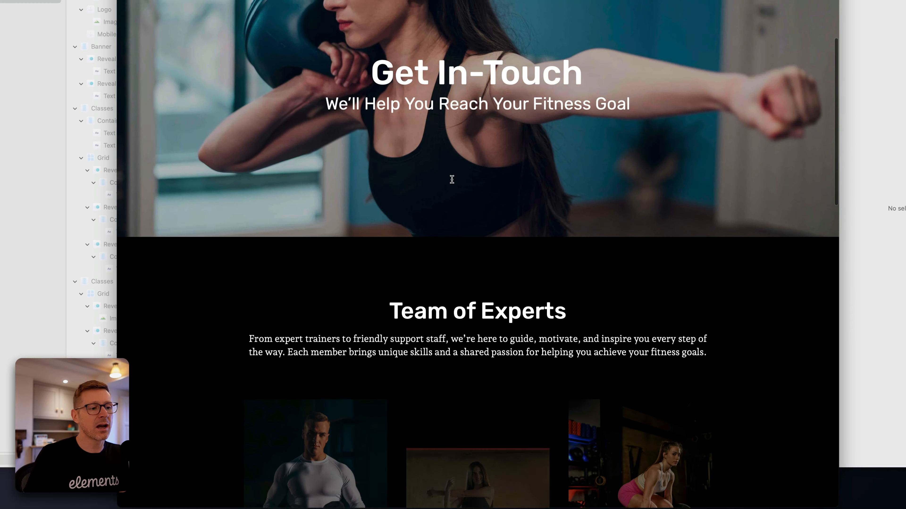
{"action": "scroll", "coordinate": [428, 271], "scroll_direction": "down", "scroll_amount": 3}
{"action": "scroll", "coordinate": [576, 278], "scroll_direction": "down", "scroll_amount": 10}
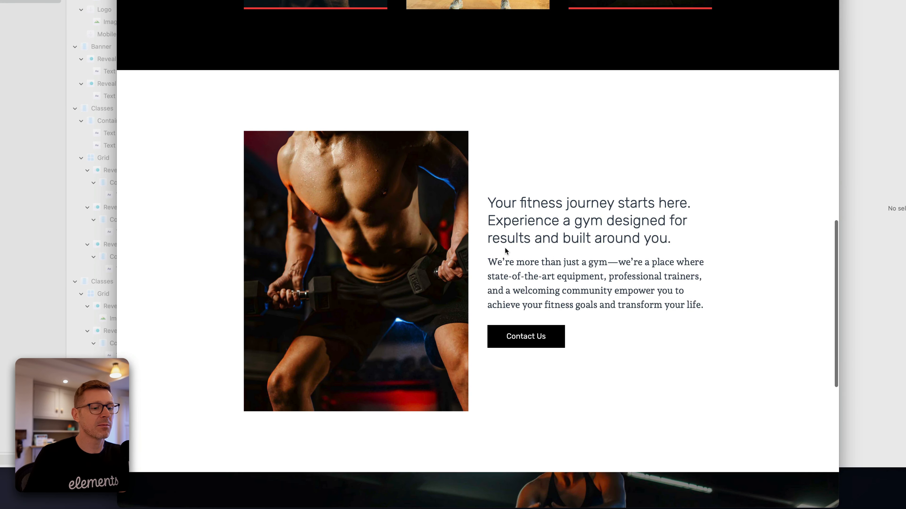
{"action": "scroll", "coordinate": [505, 251], "scroll_direction": "down", "scroll_amount": 6}
{"action": "scroll", "coordinate": [548, 298], "scroll_direction": "down", "scroll_amount": 4}
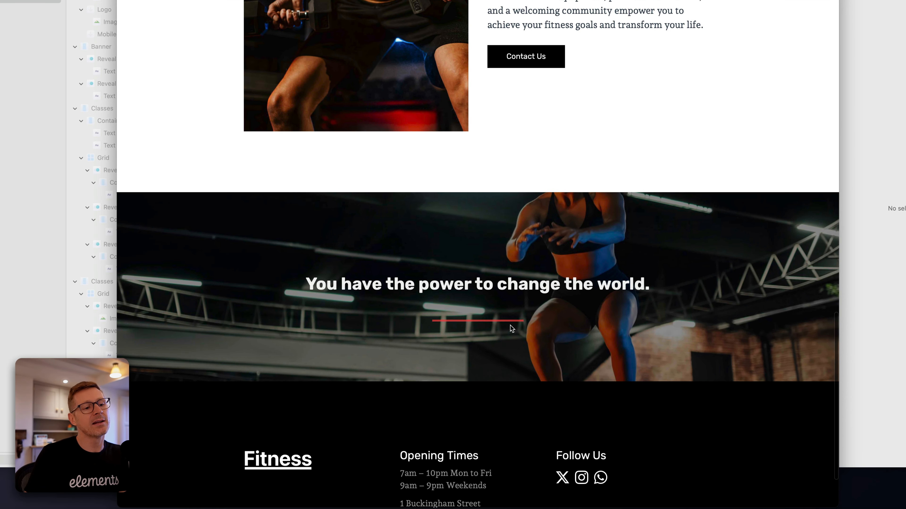
- Return to the About page in the preview and review the Personal Training section, quote banner and footer
{"action": "scroll", "coordinate": [492, 334], "scroll_direction": "up", "scroll_amount": 20}
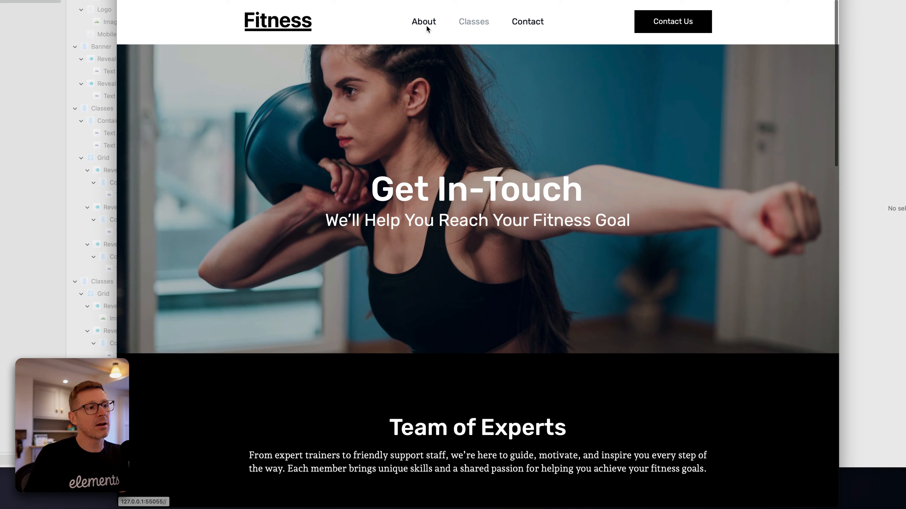
{"action": "left_click", "coordinate": [426, 23]}
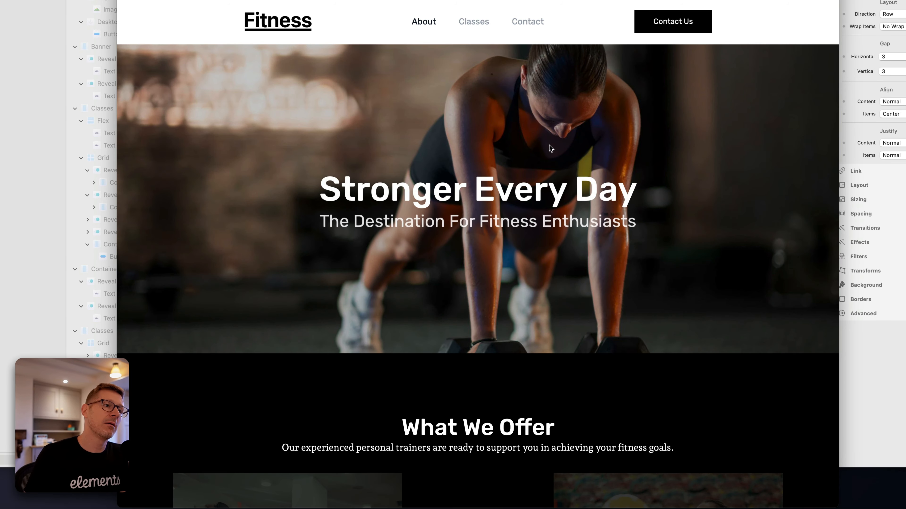
{"action": "scroll", "coordinate": [549, 145], "scroll_direction": "down", "scroll_amount": 10}
{"action": "scroll", "coordinate": [552, 184], "scroll_direction": "down", "scroll_amount": 15}
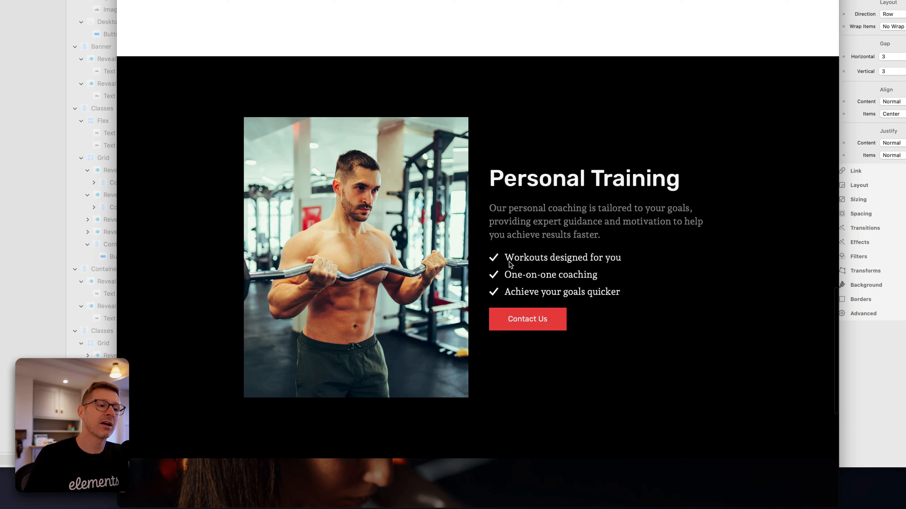
{"action": "scroll", "coordinate": [553, 357], "scroll_direction": "down", "scroll_amount": 3}
{"action": "scroll", "coordinate": [550, 355], "scroll_direction": "down", "scroll_amount": 6}
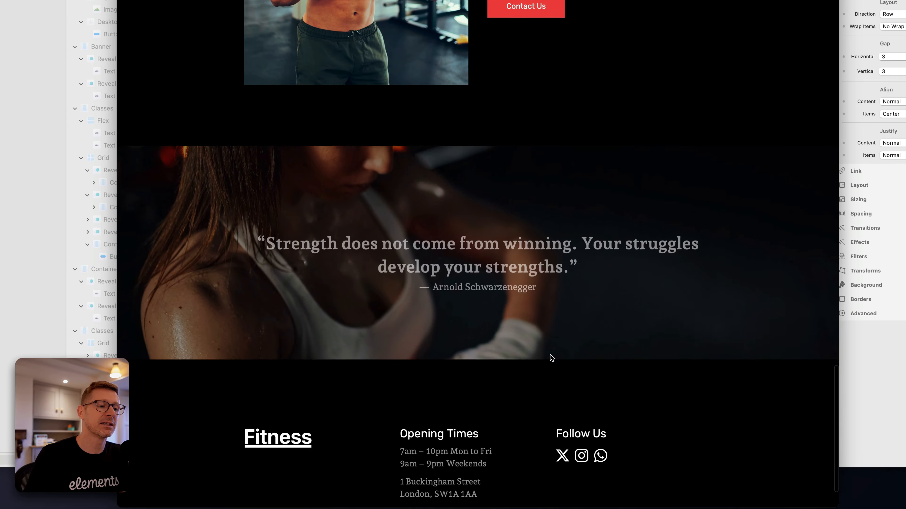
{"action": "scroll", "coordinate": [549, 355], "scroll_direction": "up", "scroll_amount": 20}
- Switch back to Elements, open the Classes page and narrow the canvas to about 603 px to check the timetable's responsive layout
{"action": "key", "text": "super+Tab"}
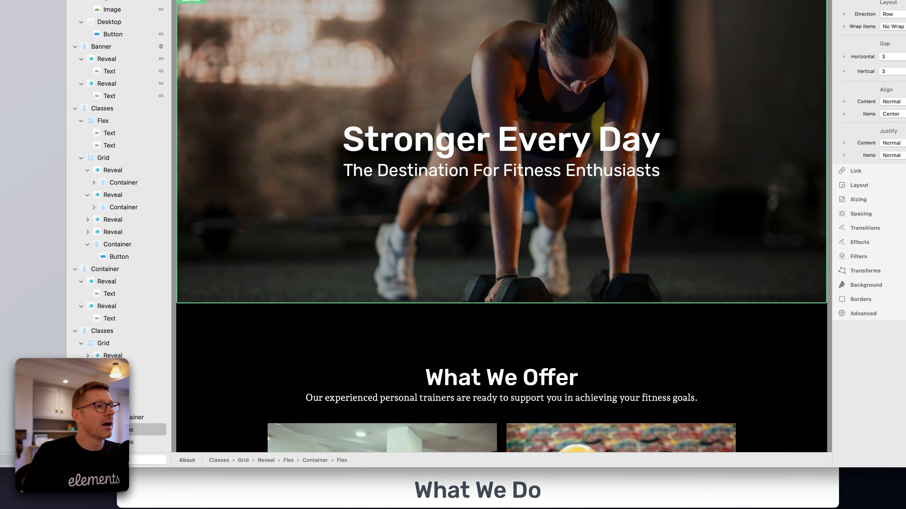
{"action": "left_click", "coordinate": [50, 79]}
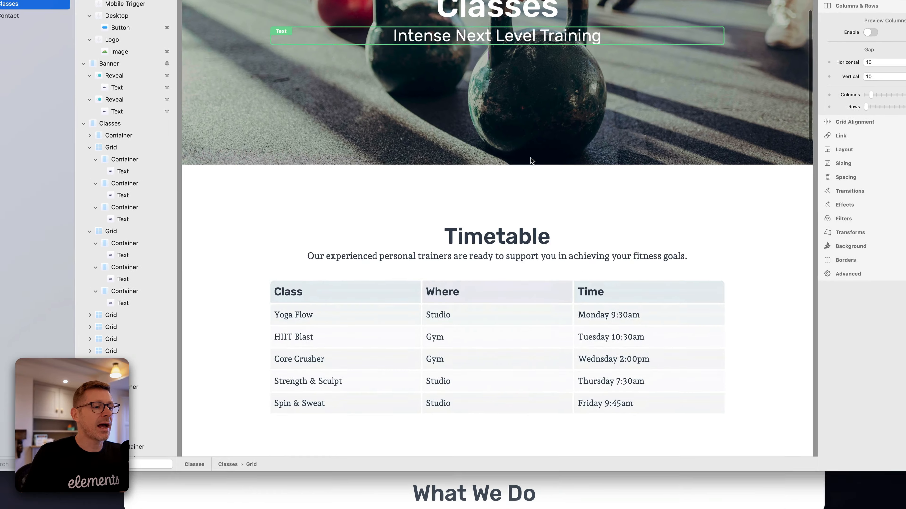
{"action": "scroll", "coordinate": [537, 147], "scroll_direction": "down", "scroll_amount": 4}
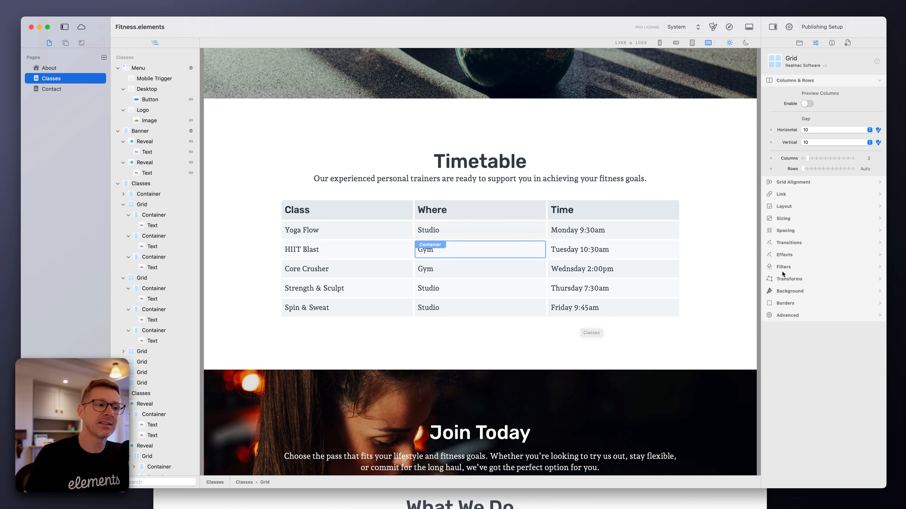
{"action": "left_click_drag", "start_coordinate": [759, 259], "coordinate": [582, 272]}
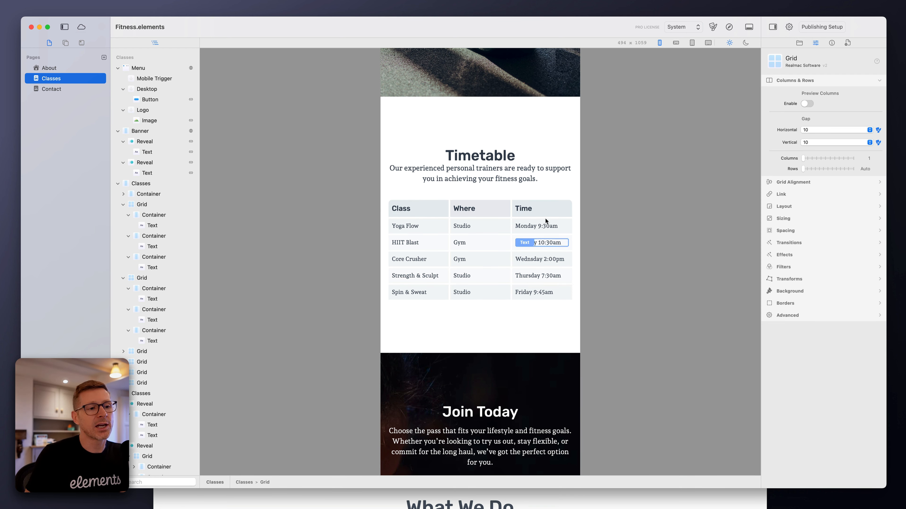
{"action": "left_click_drag", "start_coordinate": [579, 283], "coordinate": [603, 285]}
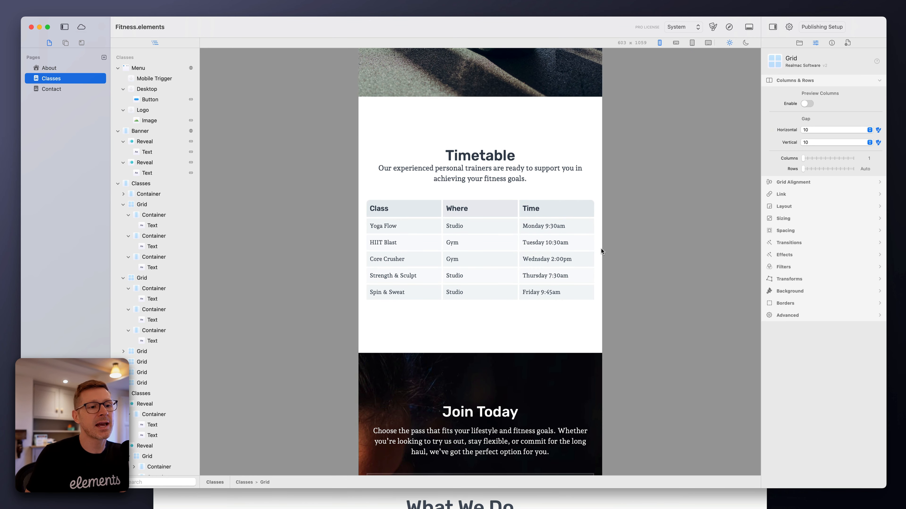
- Widen the canvas to about 1247 px and duplicate the Timetable section
{"action": "left_click_drag", "start_coordinate": [602, 249], "coordinate": [733, 243]}
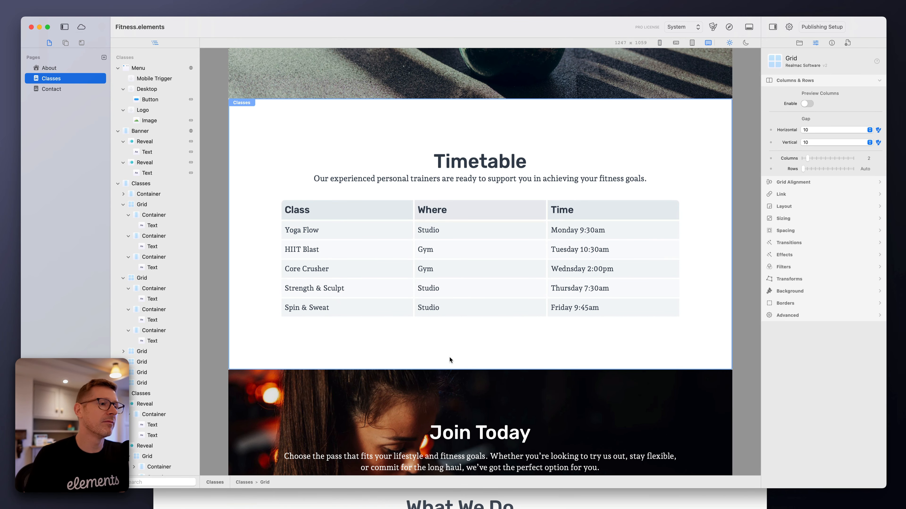
{"action": "left_click", "coordinate": [370, 137]}
{"action": "scroll", "coordinate": [376, 147], "scroll_direction": "down", "scroll_amount": 1}
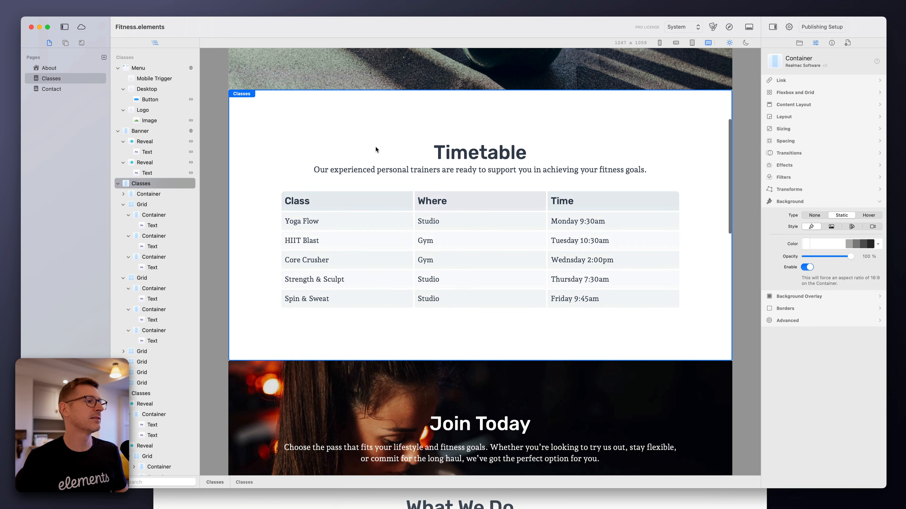
{"action": "scroll", "coordinate": [376, 146], "scroll_direction": "down", "scroll_amount": 4}
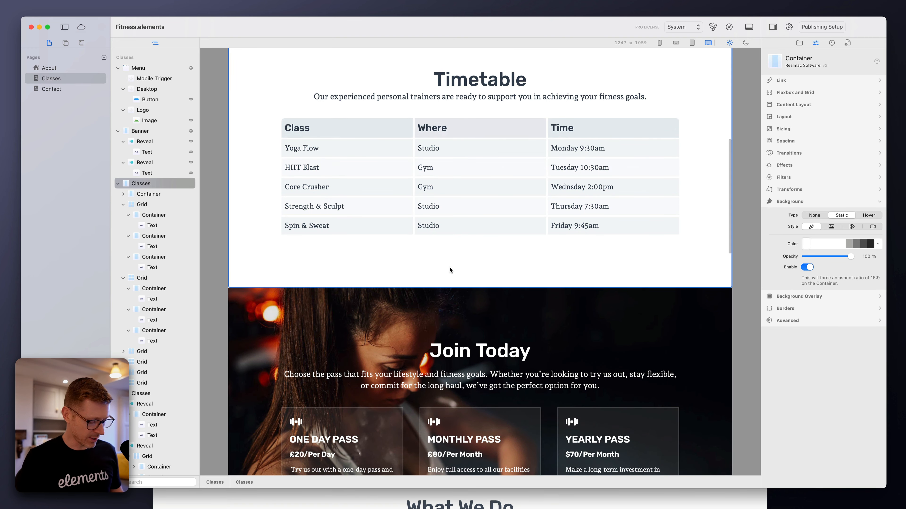
{"action": "key", "text": "super+d"}
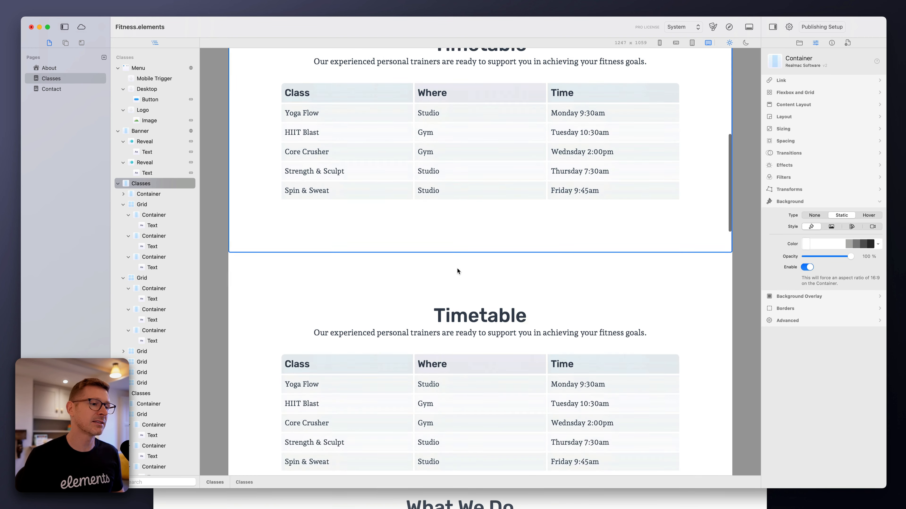
- Delete the table header row, all five class rows and the heading container from the duplicated Timetable section
{"action": "scroll", "coordinate": [454, 282], "scroll_direction": "down", "scroll_amount": 4}
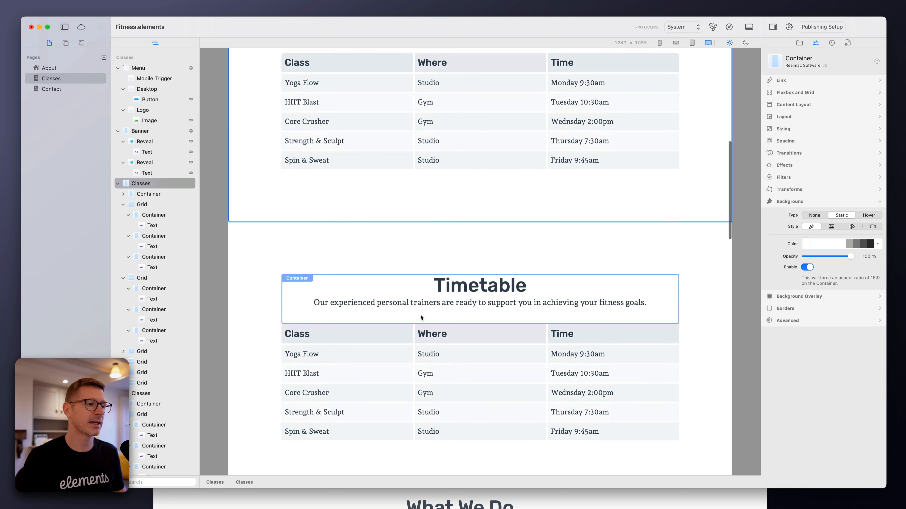
{"action": "left_click", "coordinate": [413, 345]}
{"action": "key", "text": "BackSpace"}
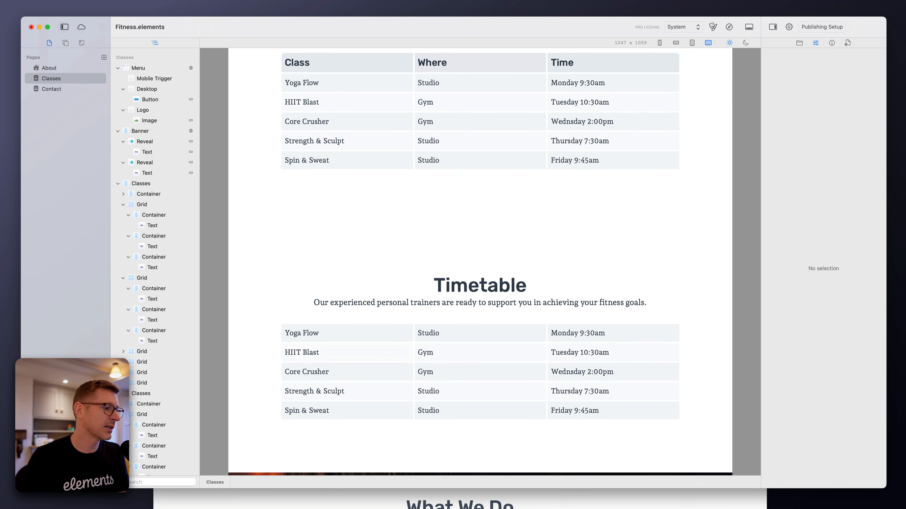
{"action": "left_click", "coordinate": [142, 420]}
{"action": "left_click", "coordinate": [130, 417]}
{"action": "key", "text": "BackSpace"}
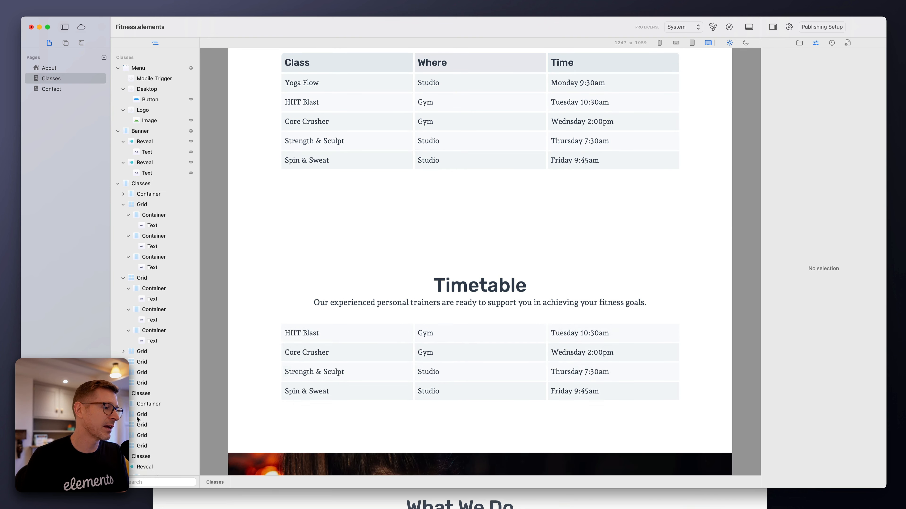
{"action": "left_click", "coordinate": [142, 418]}
{"action": "key", "text": "BackSpace"}
{"action": "left_click", "coordinate": [143, 419]}
{"action": "key", "text": "BackSpace"}
{"action": "left_click", "coordinate": [143, 418]}
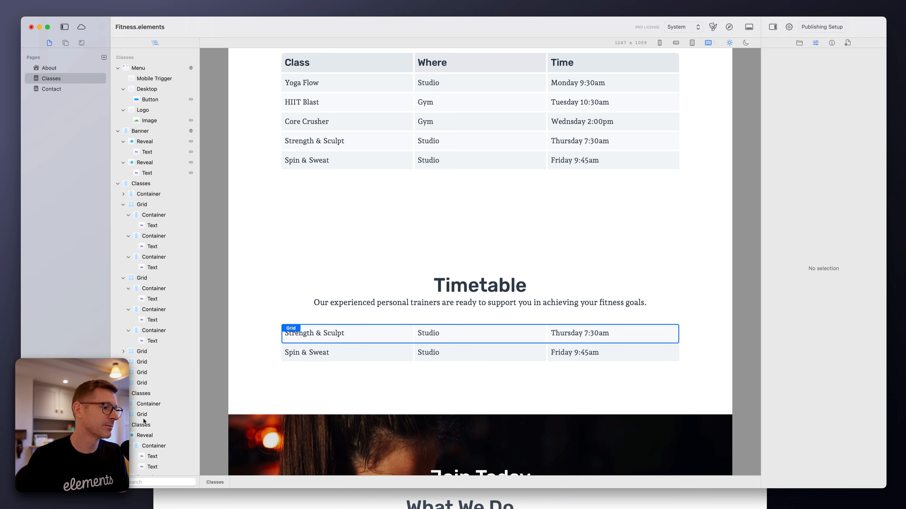
{"action": "key", "text": "BackSpace"}
{"action": "left_click", "coordinate": [144, 415]}
{"action": "key", "text": "BackSpace"}
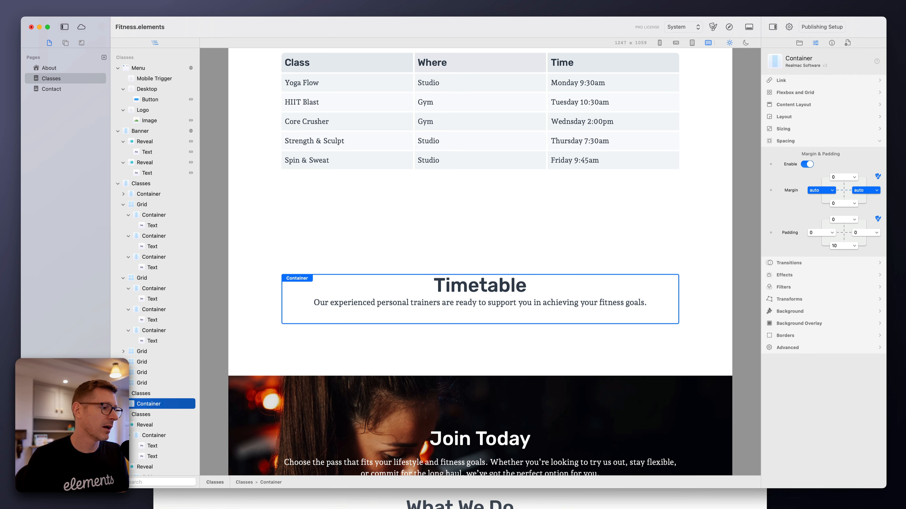
{"action": "left_click_drag", "start_coordinate": [152, 406], "coordinate": [415, 71]}
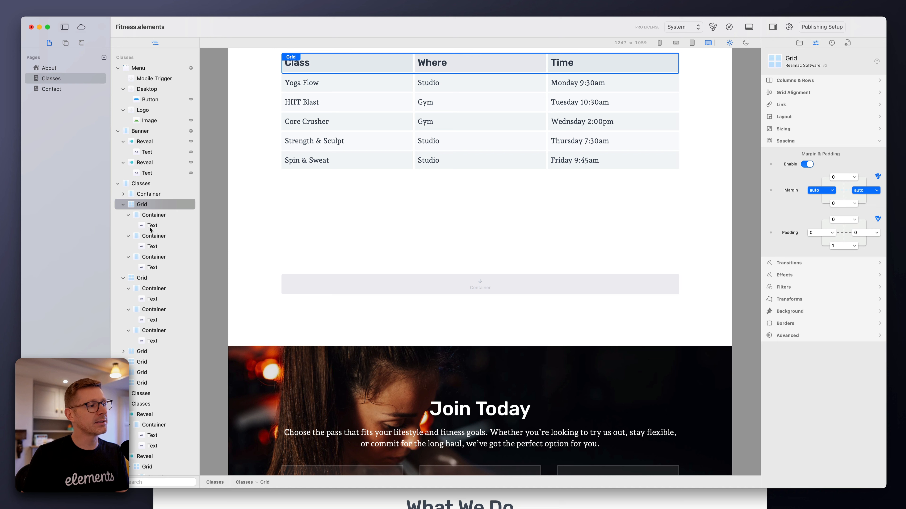
- Add a Grid component to the emptied duplicate section
{"action": "left_click", "coordinate": [66, 43]}
{"action": "left_click", "coordinate": [392, 251]}
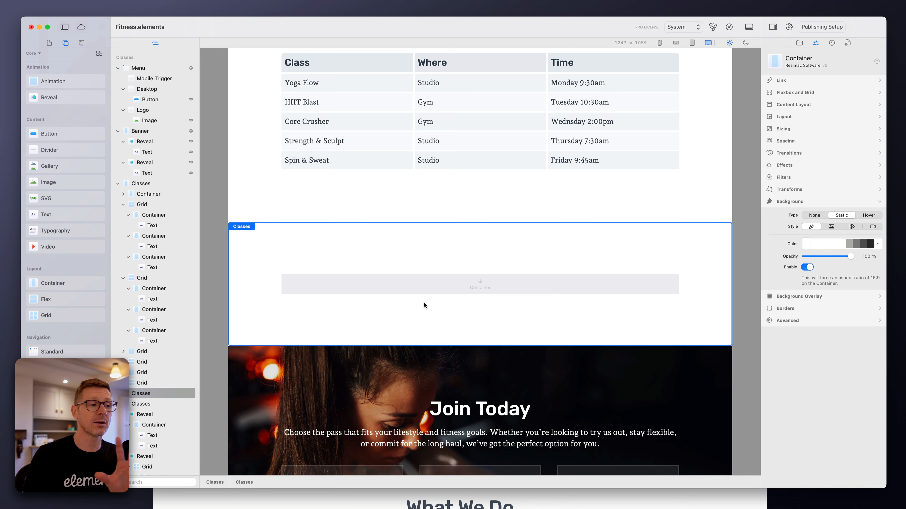
{"action": "left_click_drag", "start_coordinate": [55, 315], "coordinate": [578, 279]}
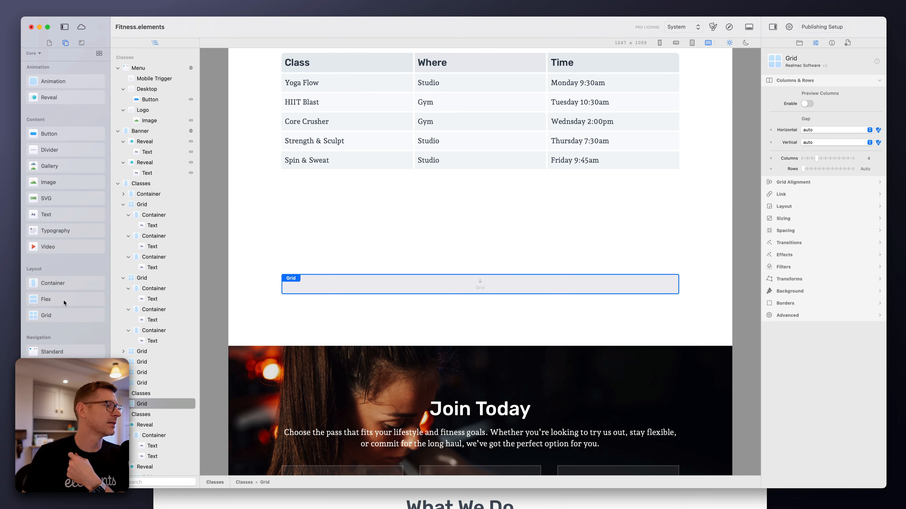
- Add four Container components inside the new grid, one per column
{"action": "left_click_drag", "start_coordinate": [63, 285], "coordinate": [350, 285]}
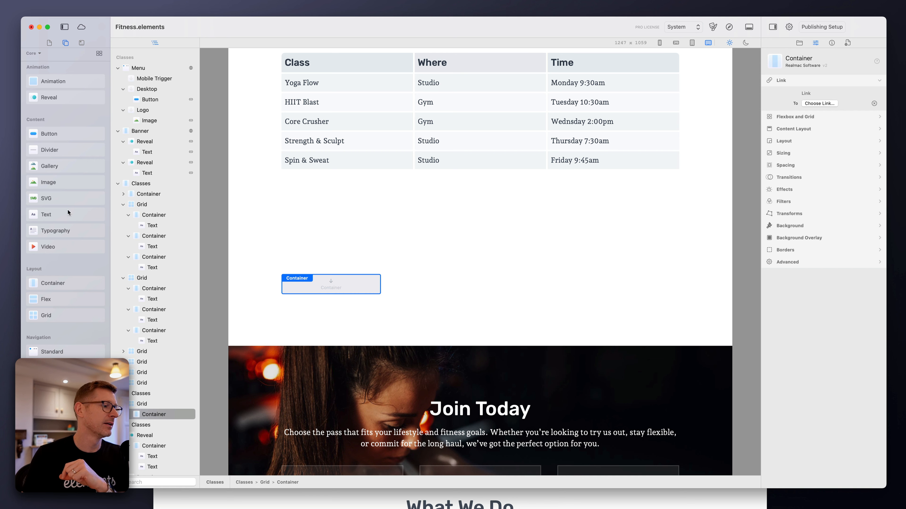
{"action": "left_click_drag", "start_coordinate": [50, 285], "coordinate": [160, 412]}
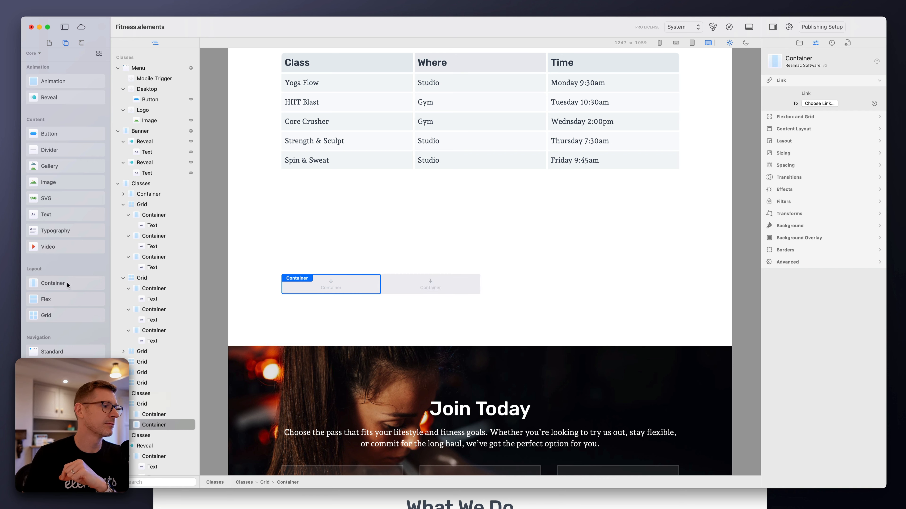
{"action": "left_click_drag", "start_coordinate": [68, 285], "coordinate": [481, 289]}
{"action": "left_click_drag", "start_coordinate": [58, 284], "coordinate": [166, 411]}
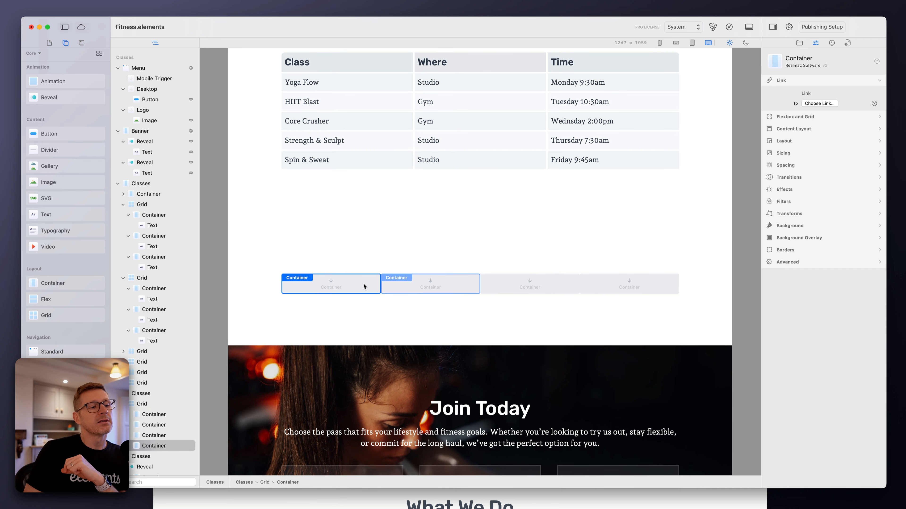
- Set the new grid's horizontal gap to 1 and increase it to 3
{"action": "left_click", "coordinate": [139, 405]}
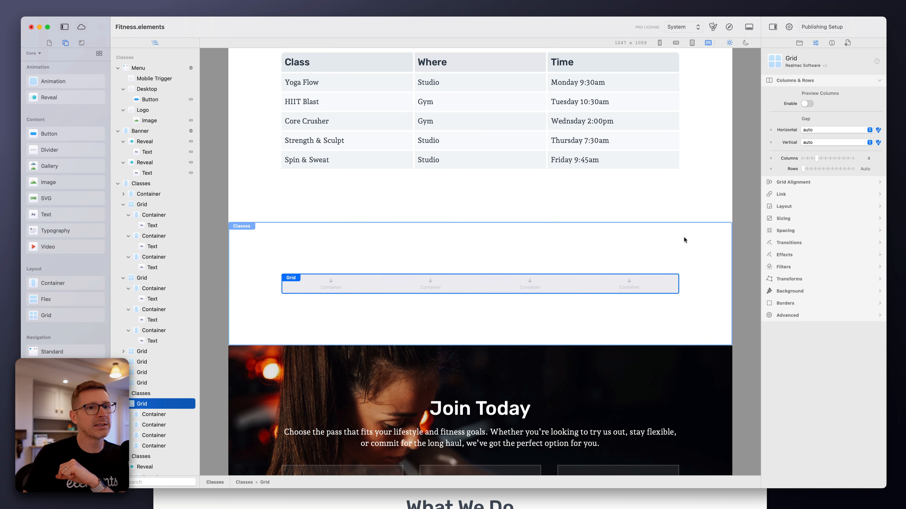
{"action": "left_click", "coordinate": [826, 129]}
{"action": "left_click", "coordinate": [825, 164]}
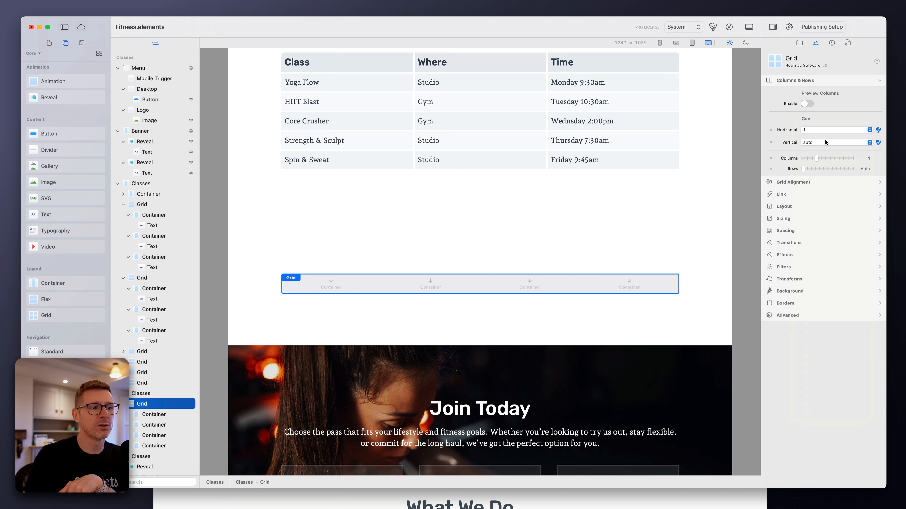
{"action": "left_click", "coordinate": [579, 300]}
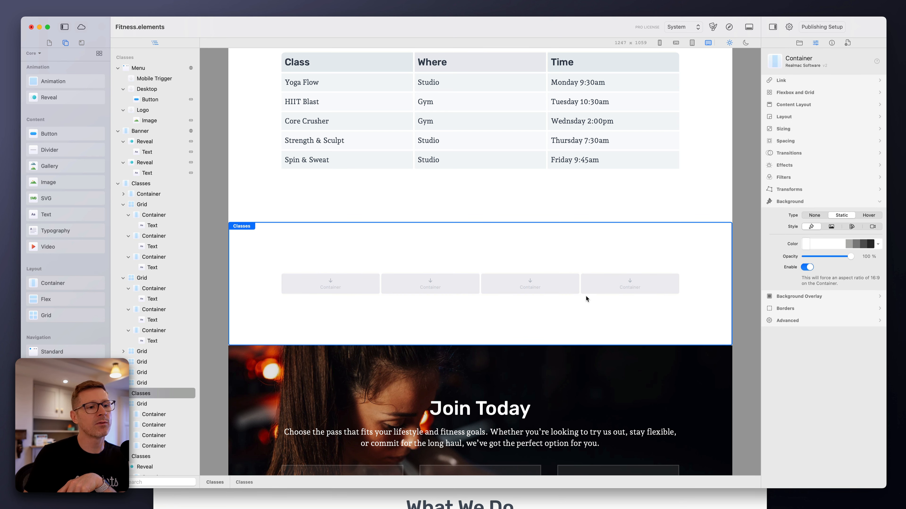
{"action": "left_click", "coordinate": [579, 285]}
{"action": "left_click", "coordinate": [817, 131]}
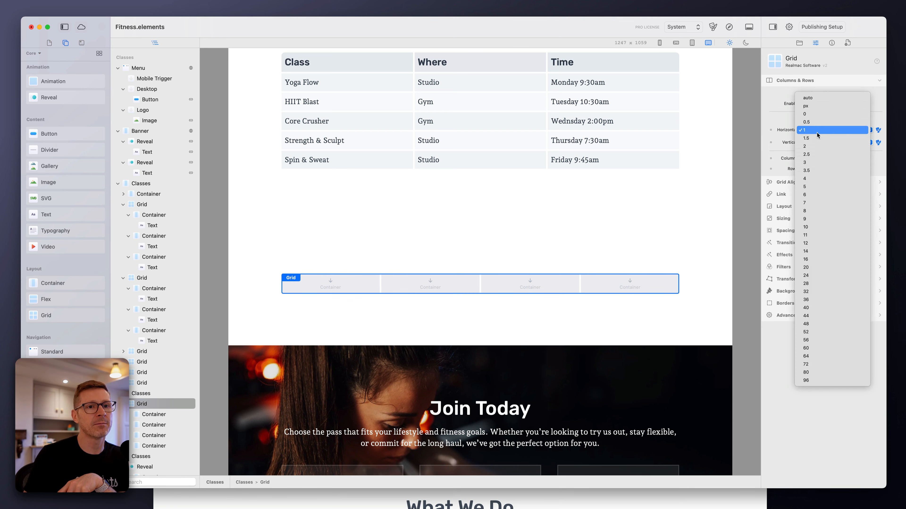
{"action": "left_click", "coordinate": [818, 147]}
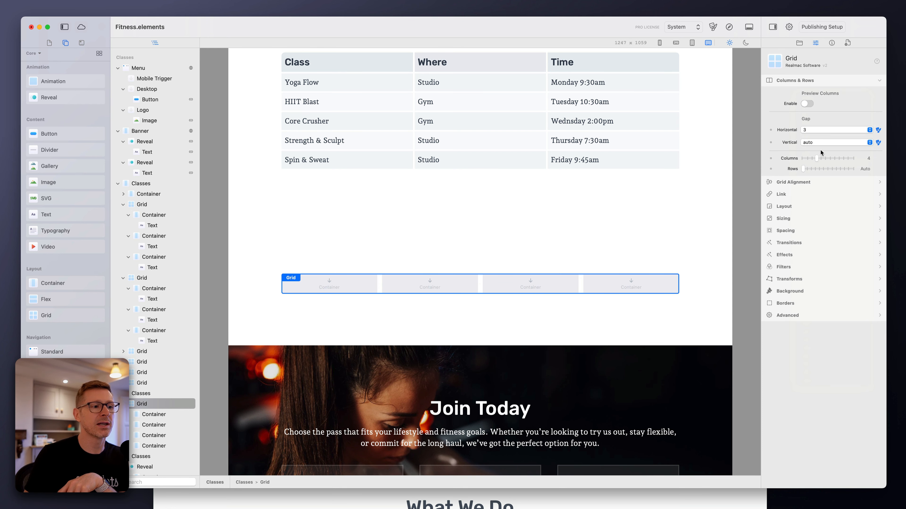
- Try a two-column layout on the new grid and restore it to four columns
{"action": "left_click", "coordinate": [651, 200]}
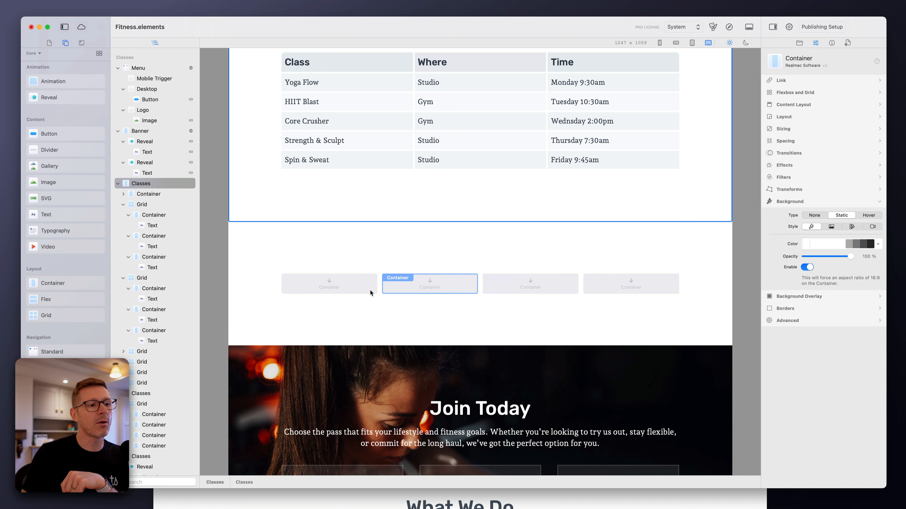
{"action": "left_click", "coordinate": [579, 282]}
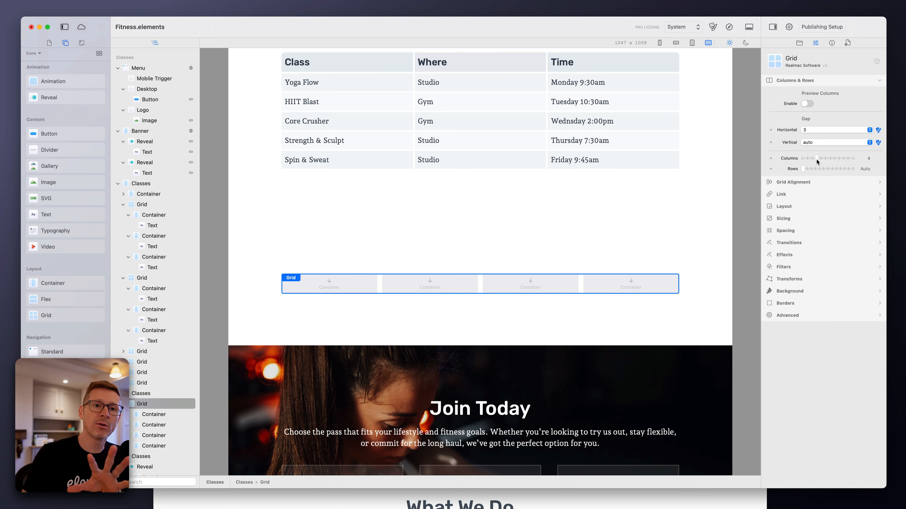
{"action": "left_click_drag", "start_coordinate": [819, 159], "coordinate": [806, 160]}
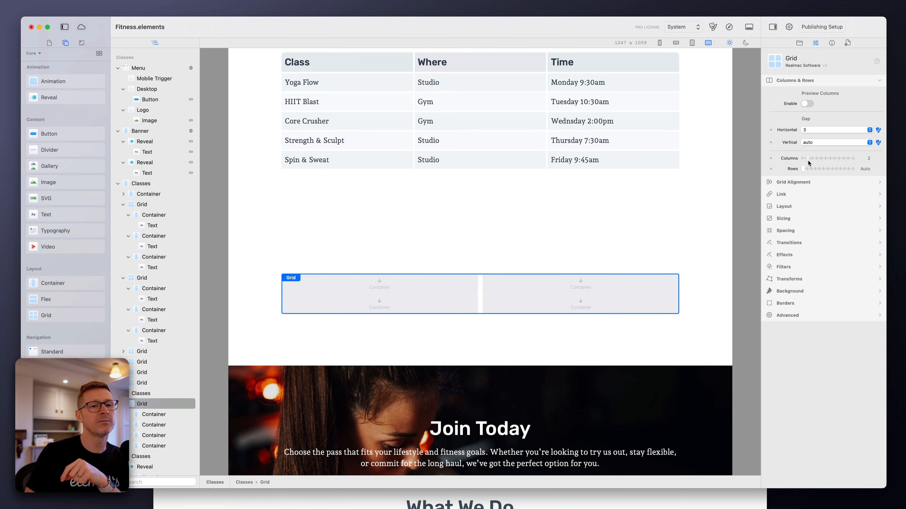
{"action": "left_click_drag", "start_coordinate": [810, 161], "coordinate": [817, 162]}
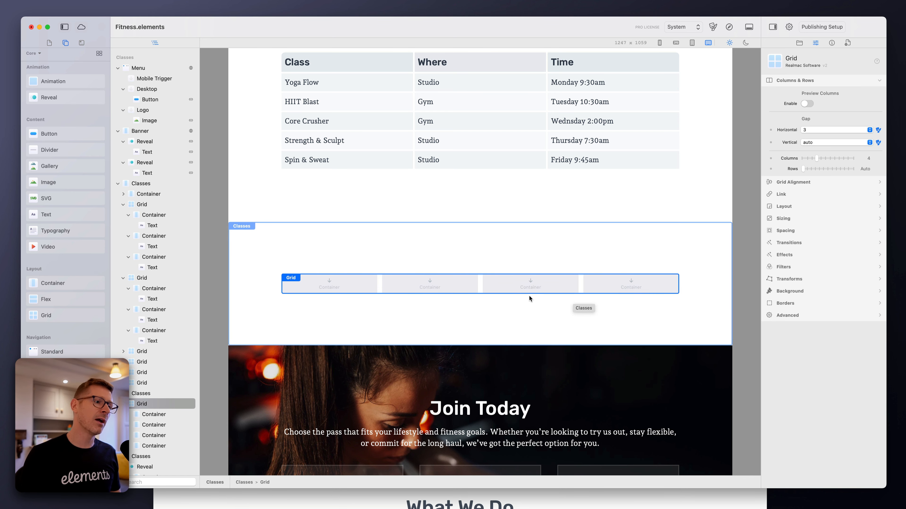
- Add a Text component to the grid's first container and replace its placeholder text with "Mac"
{"action": "scroll", "coordinate": [492, 289], "scroll_direction": "down", "scroll_amount": 2}
{"action": "scroll", "coordinate": [492, 289], "scroll_direction": "up", "scroll_amount": 1}
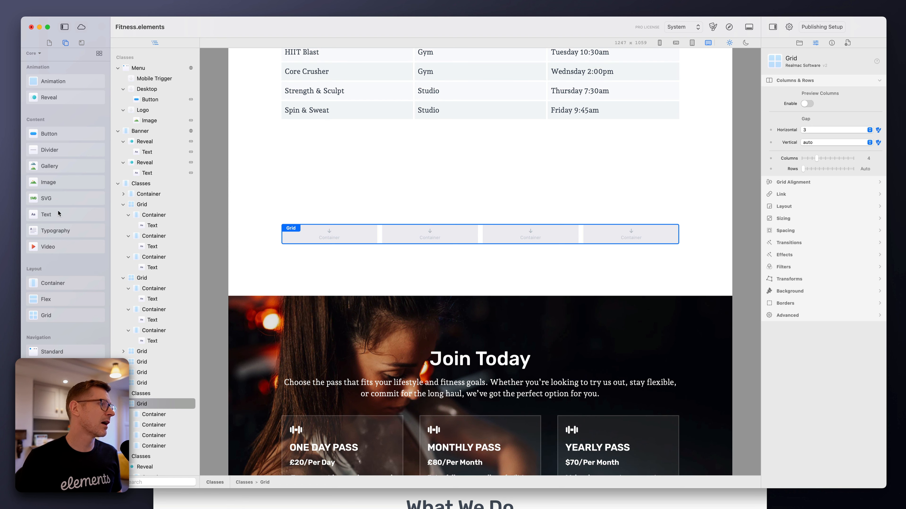
{"action": "left_click_drag", "start_coordinate": [55, 215], "coordinate": [325, 230]}
{"action": "double_click", "coordinate": [343, 238]}
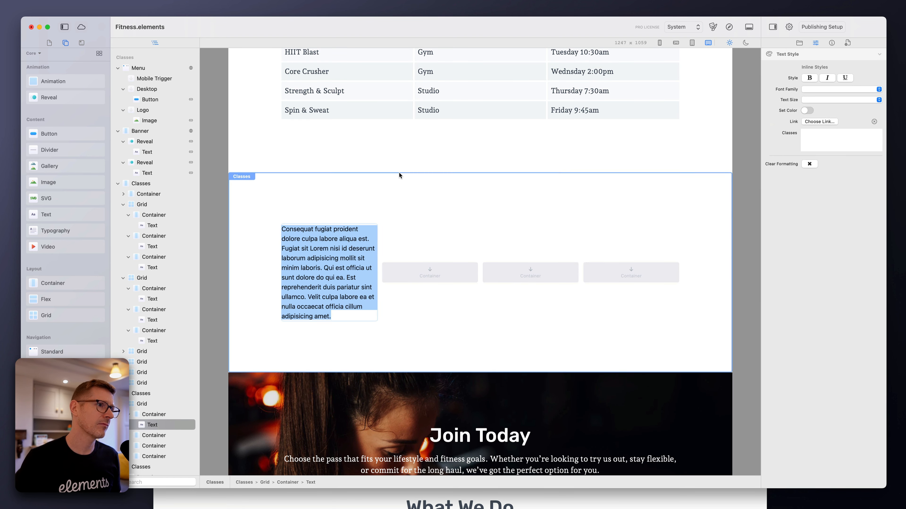
{"action": "scroll", "coordinate": [399, 172], "scroll_direction": "up", "scroll_amount": 4}
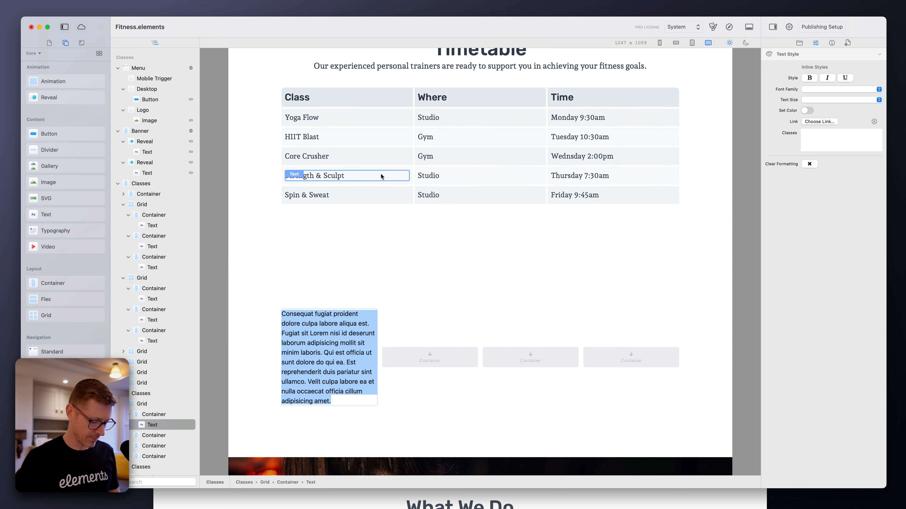
{"action": "type", "text": "Mac"}
{"action": "left_click", "coordinate": [424, 229]}
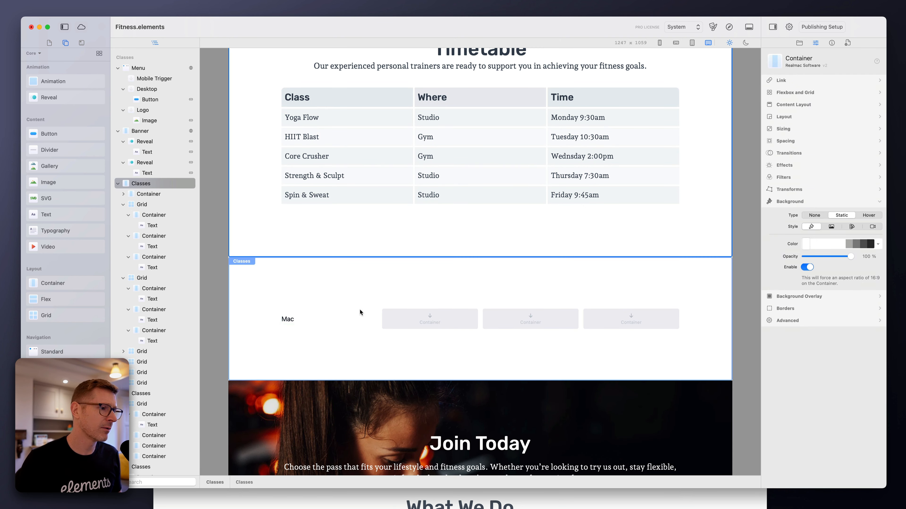
- Style the "Mac" text with the andada font, size xl and Bold weight
{"action": "left_click", "coordinate": [345, 320]}
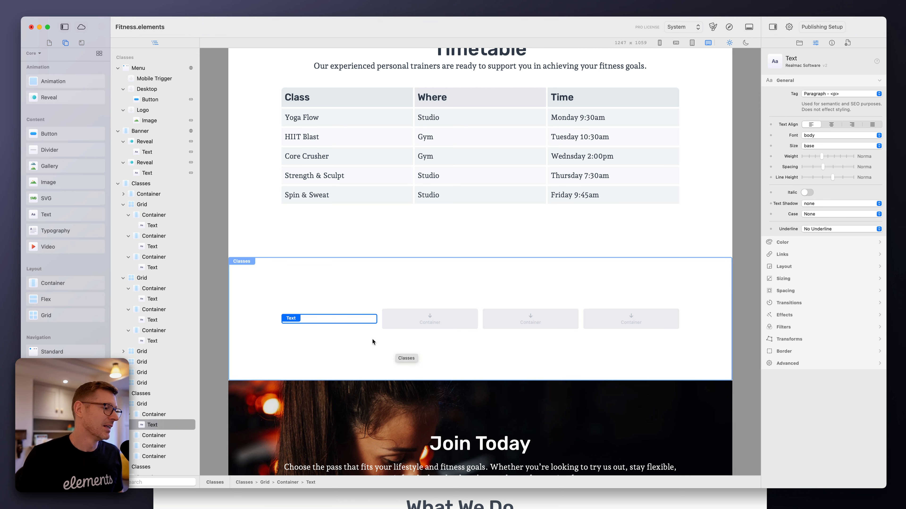
{"action": "left_click", "coordinate": [834, 146]}
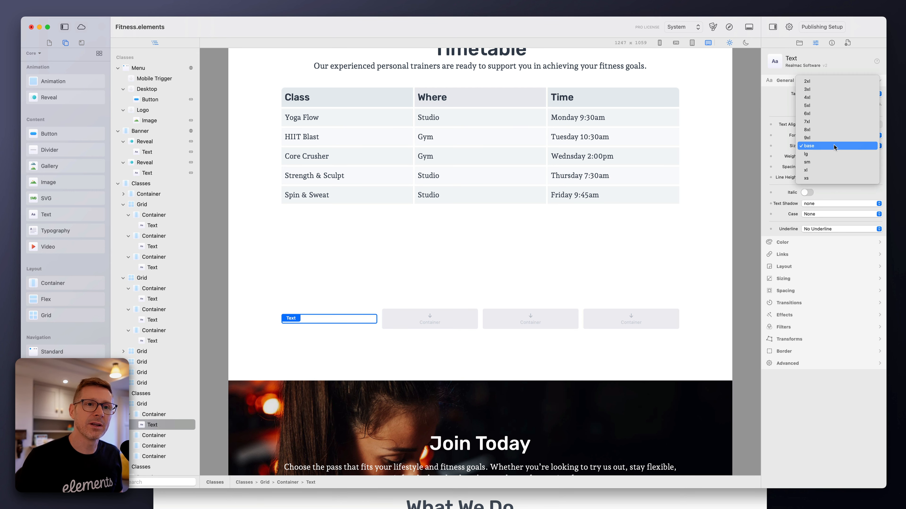
{"action": "left_click", "coordinate": [838, 152]}
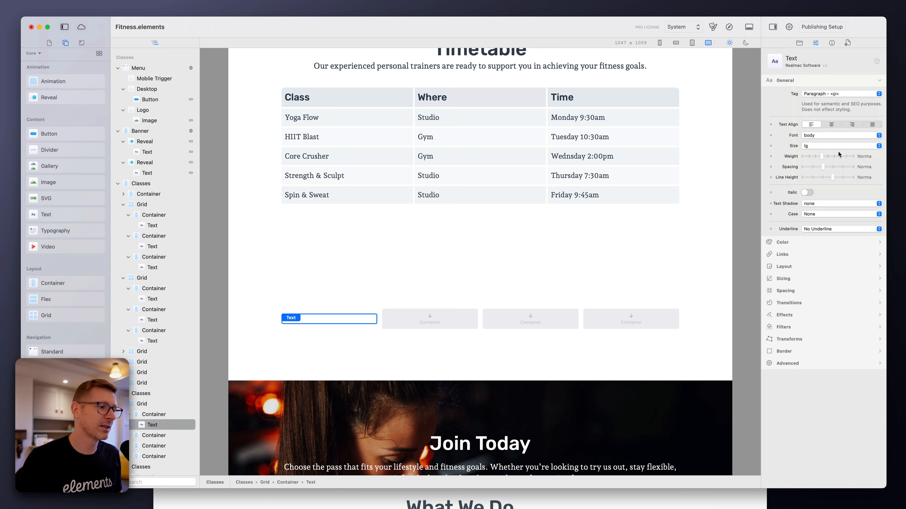
{"action": "left_click", "coordinate": [838, 135]}
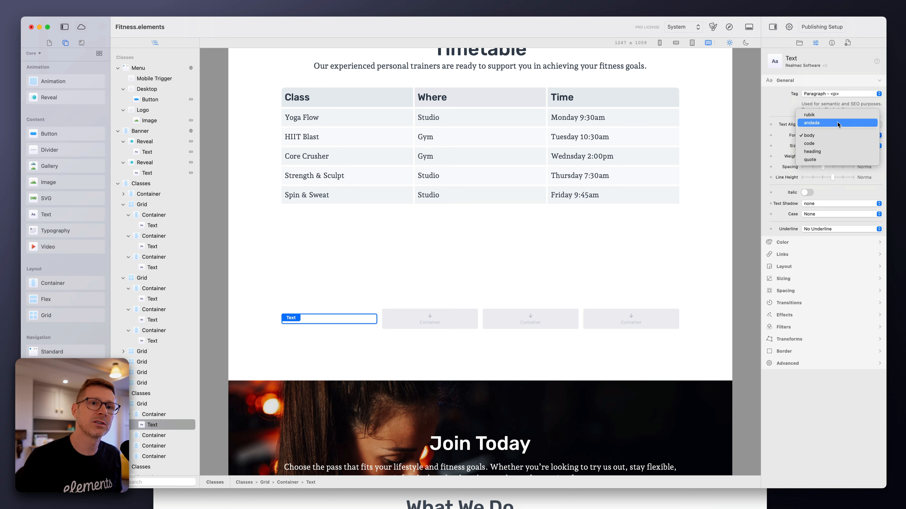
{"action": "left_click", "coordinate": [837, 122]}
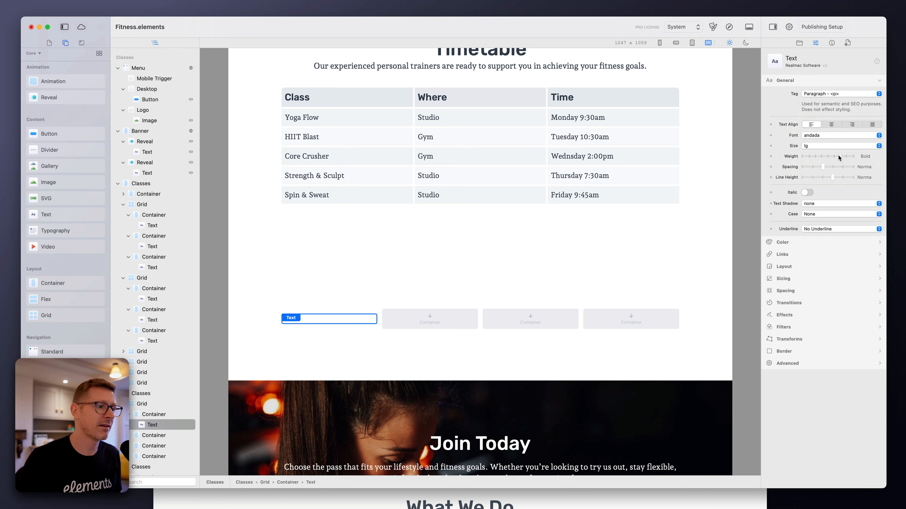
{"action": "left_click", "coordinate": [836, 145]}
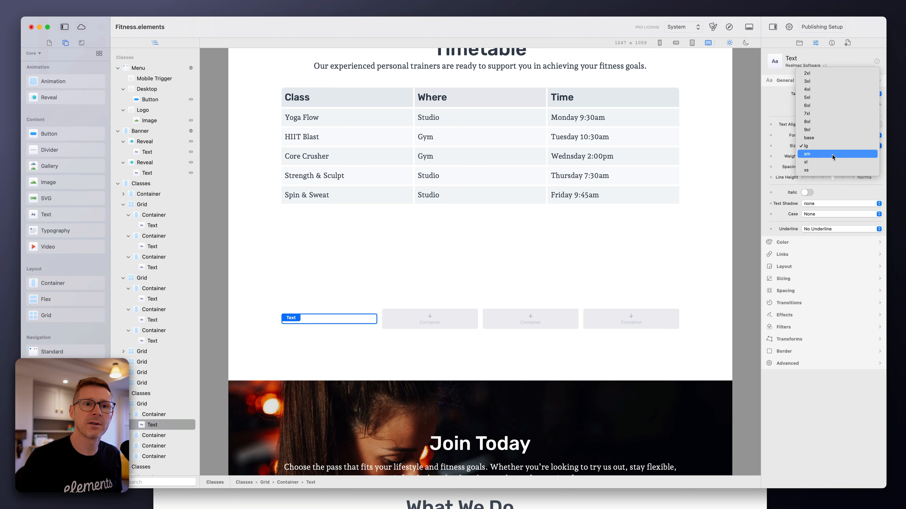
{"action": "left_click", "coordinate": [831, 162]}
{"action": "left_click", "coordinate": [334, 305]}
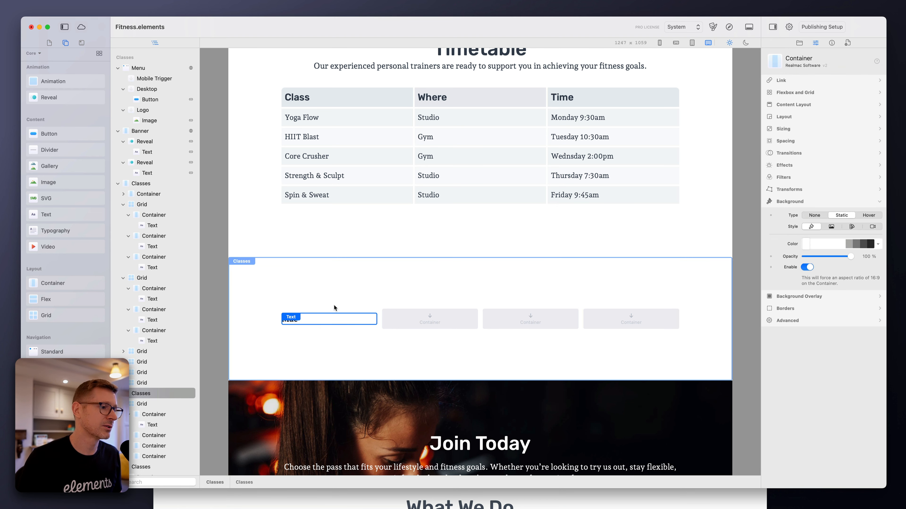
- Give all four containers of the new grid a static background in a mid-tone shade of the sky colour
{"action": "left_click", "coordinate": [327, 318]}
{"action": "left_click", "coordinate": [321, 306]}
{"action": "left_click", "coordinate": [307, 318]}
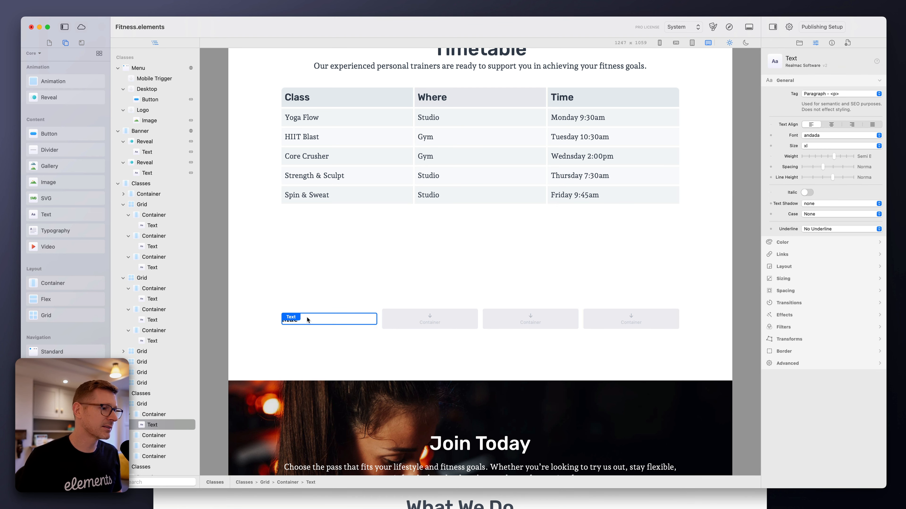
{"action": "left_click", "coordinate": [345, 310]}
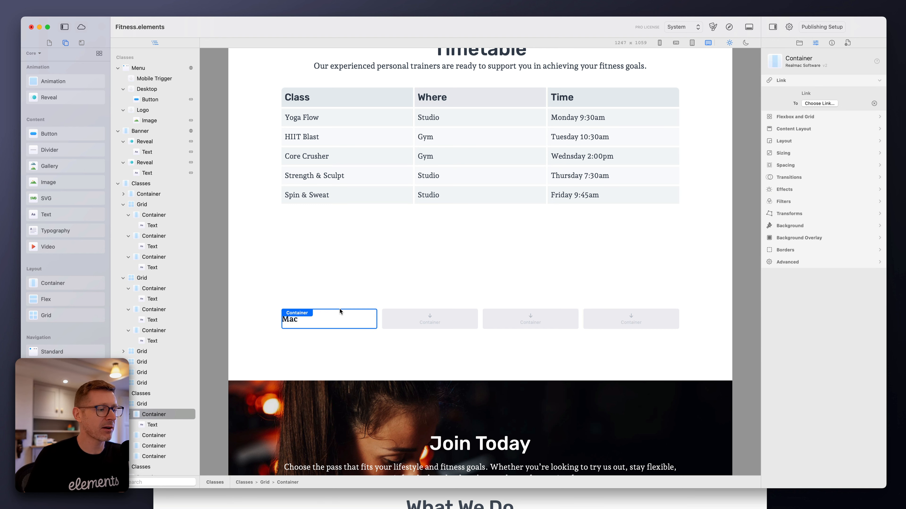
{"action": "left_click", "coordinate": [161, 436], "text": "super"}
{"action": "left_click", "coordinate": [161, 446], "text": "super"}
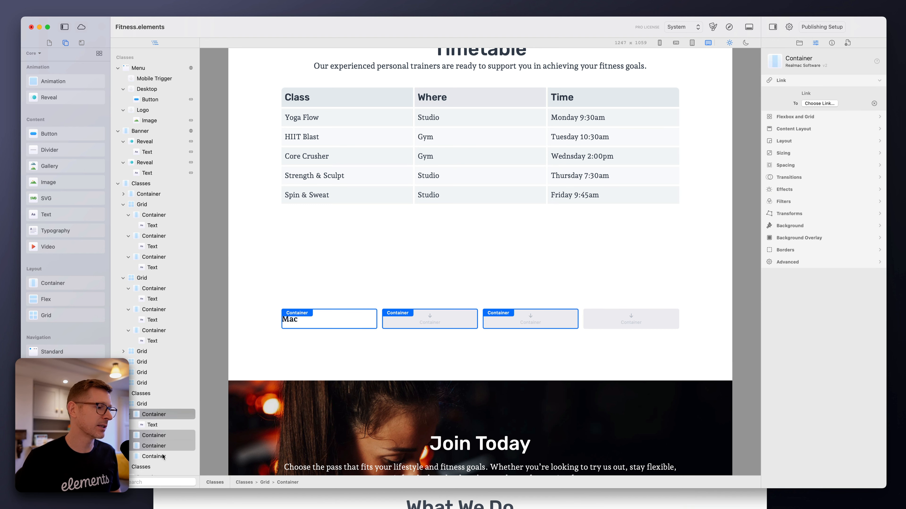
{"action": "left_click", "coordinate": [162, 457], "text": "super"}
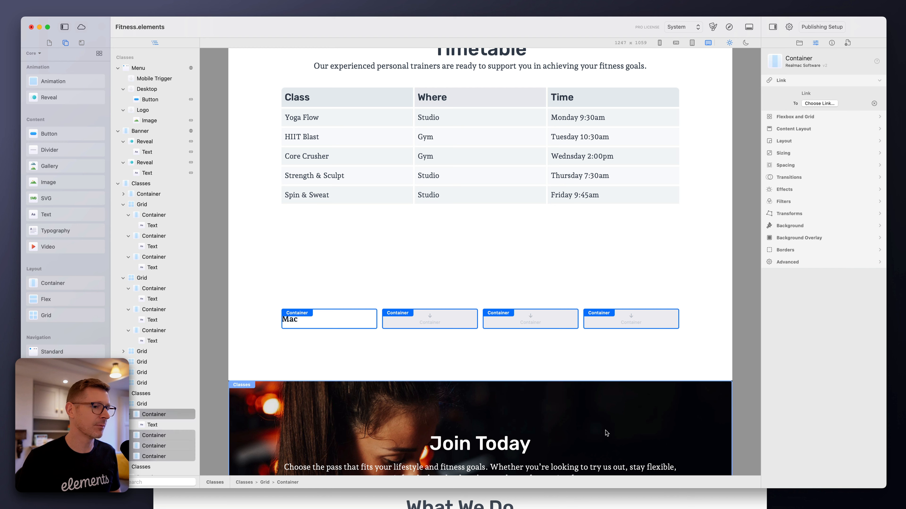
{"action": "left_click", "coordinate": [808, 225]}
{"action": "left_click", "coordinate": [841, 216]}
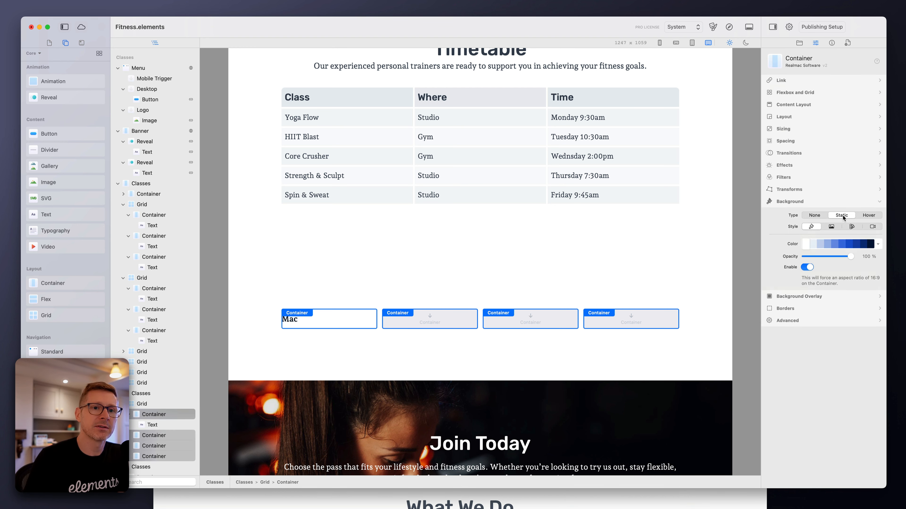
{"action": "left_click", "coordinate": [817, 245]}
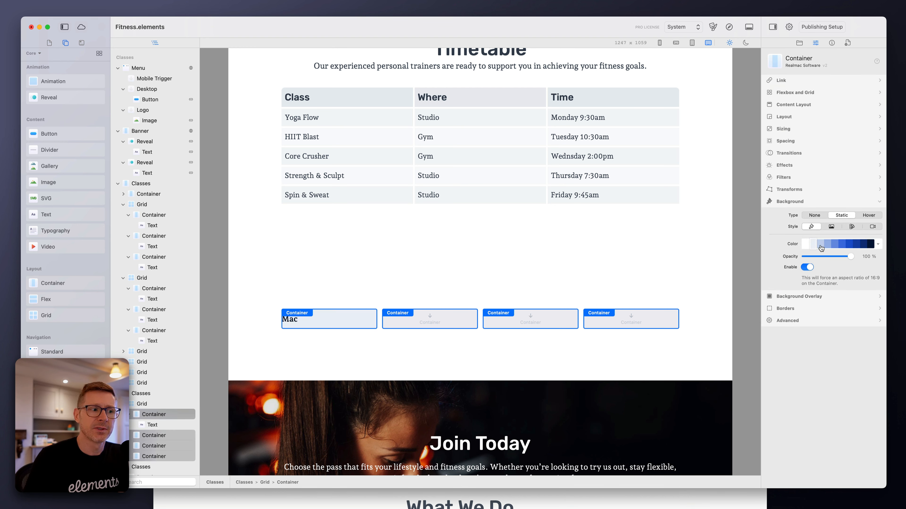
{"action": "left_click", "coordinate": [879, 244]}
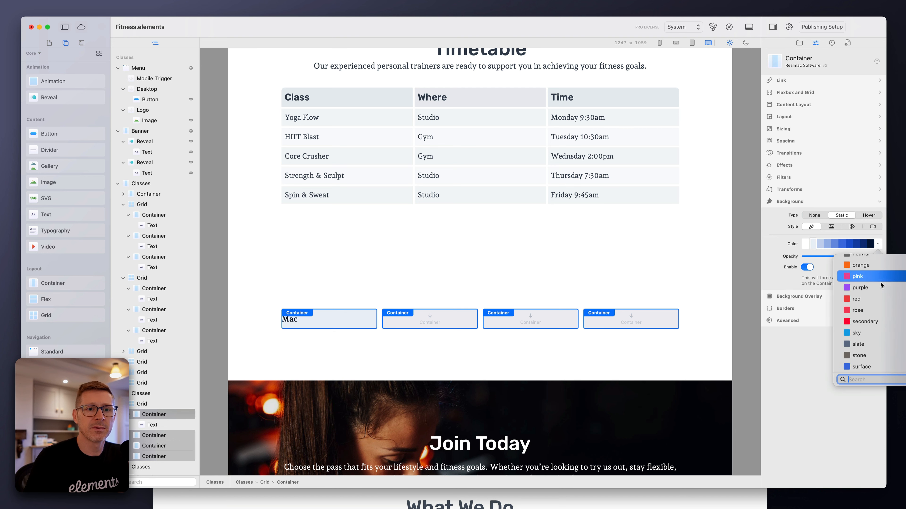
{"action": "left_click", "coordinate": [886, 332]}
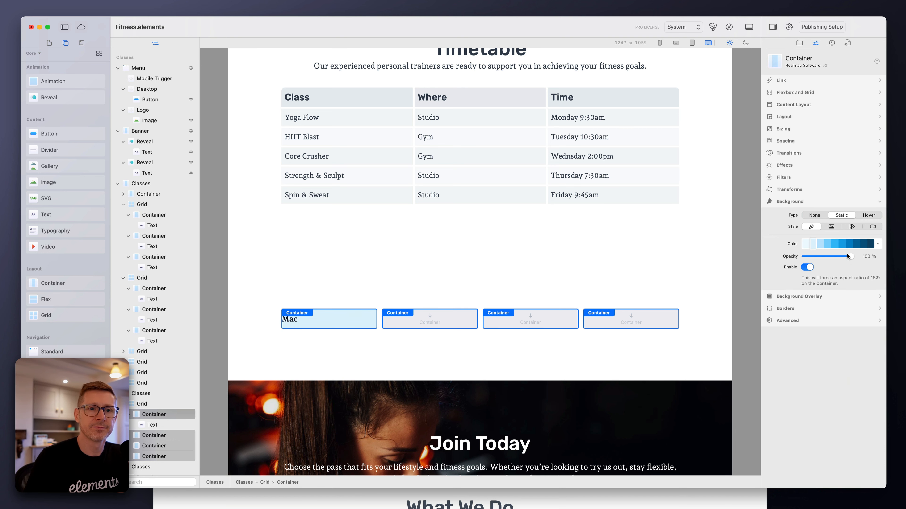
{"action": "left_click", "coordinate": [841, 245]}
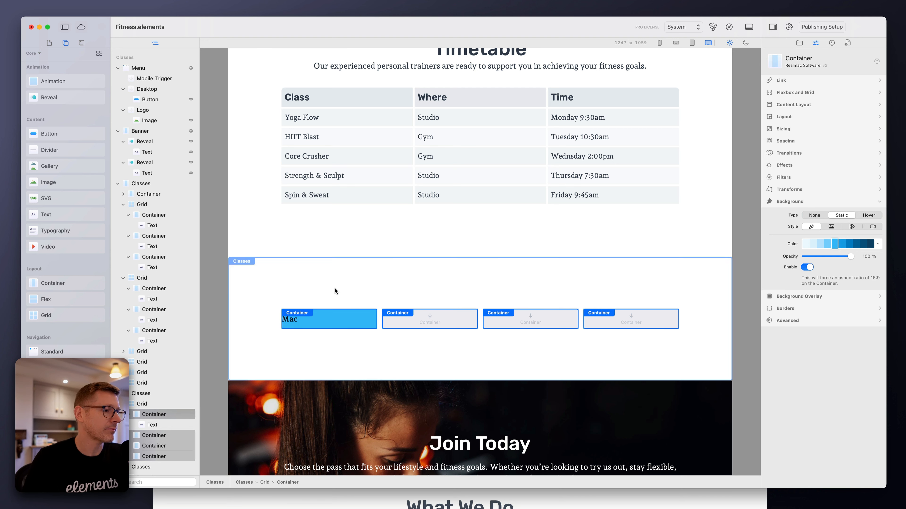
{"action": "left_click", "coordinate": [323, 298]}
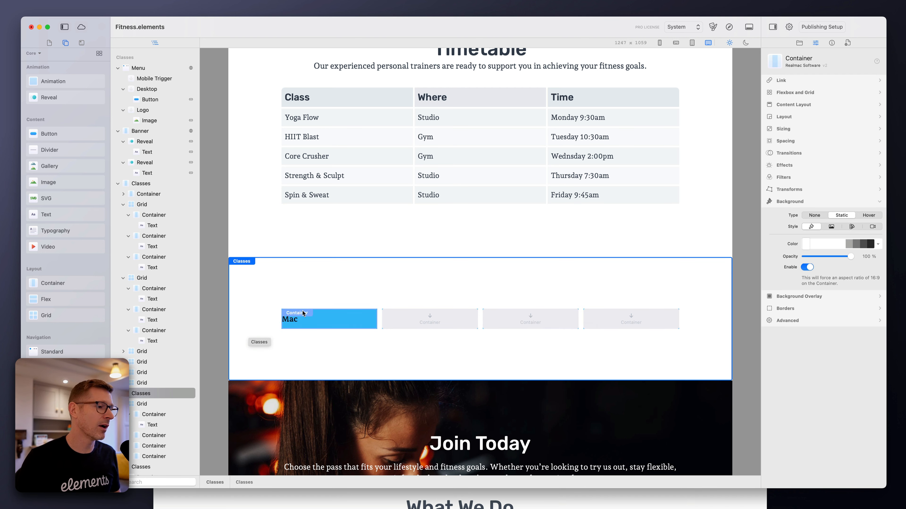
- Set the horizontal padding of all four containers in the new grid to 2
{"action": "left_click", "coordinate": [295, 319]}
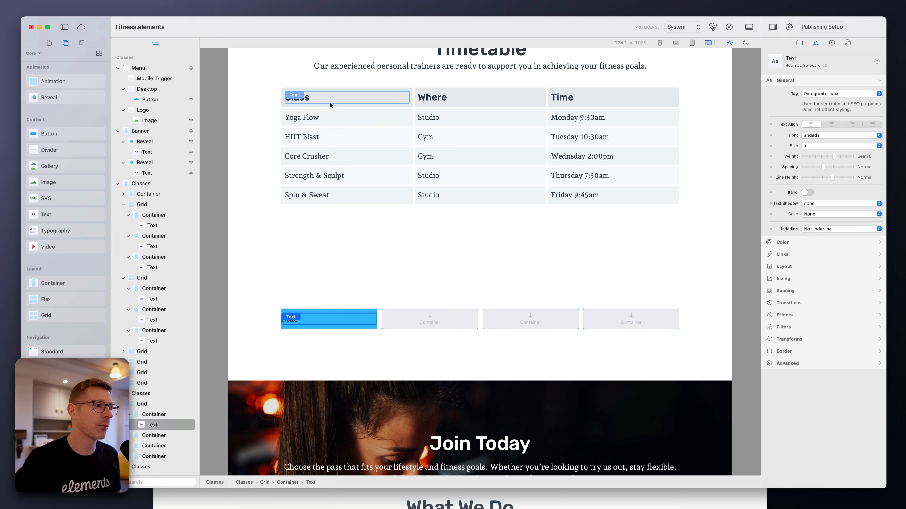
{"action": "left_click", "coordinate": [394, 288]}
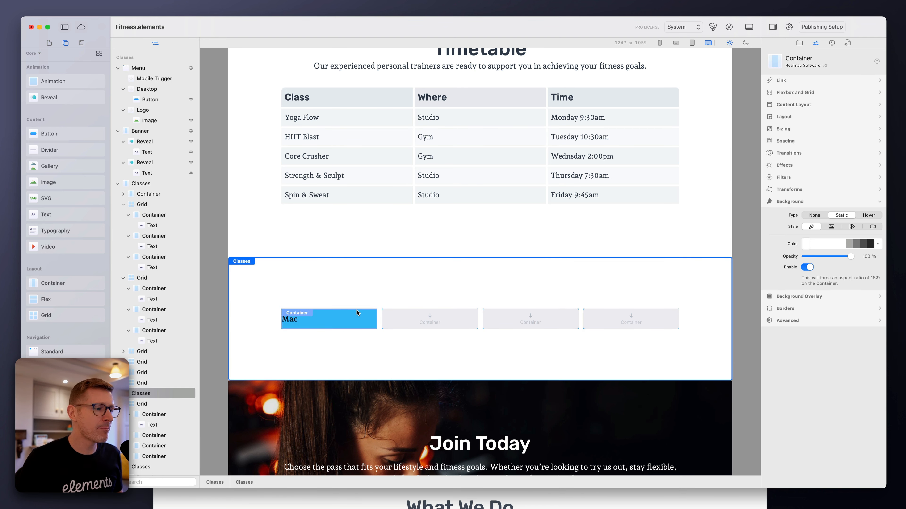
{"action": "left_click", "coordinate": [357, 312]}
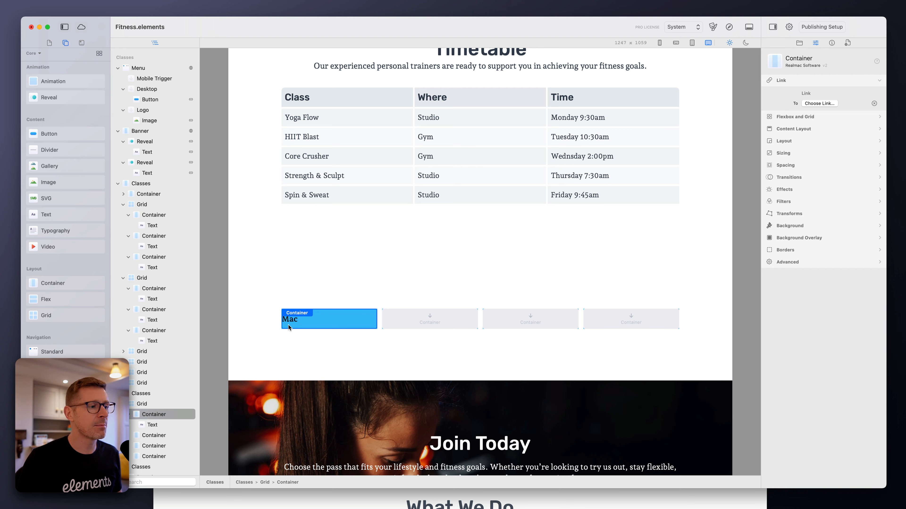
{"action": "left_click", "coordinate": [164, 436], "text": "super"}
{"action": "left_click", "coordinate": [164, 445], "text": "super"}
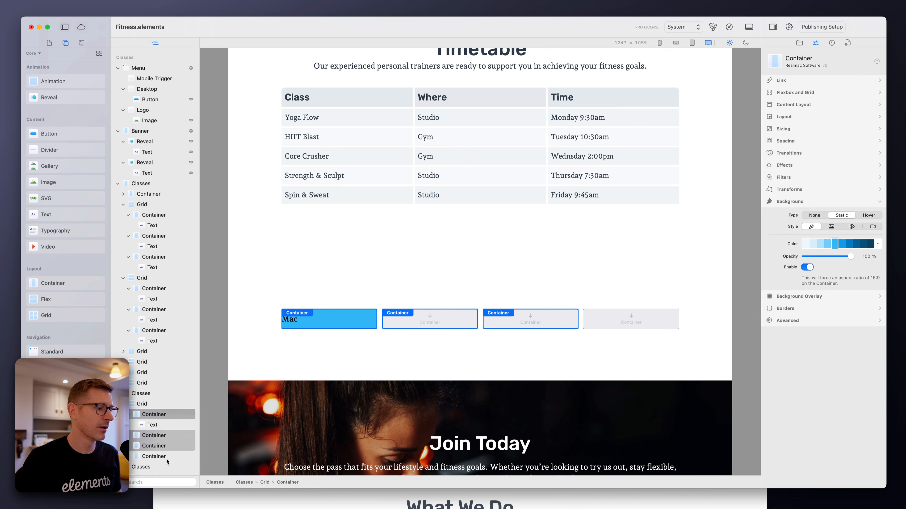
{"action": "left_click", "coordinate": [164, 458], "text": "super"}
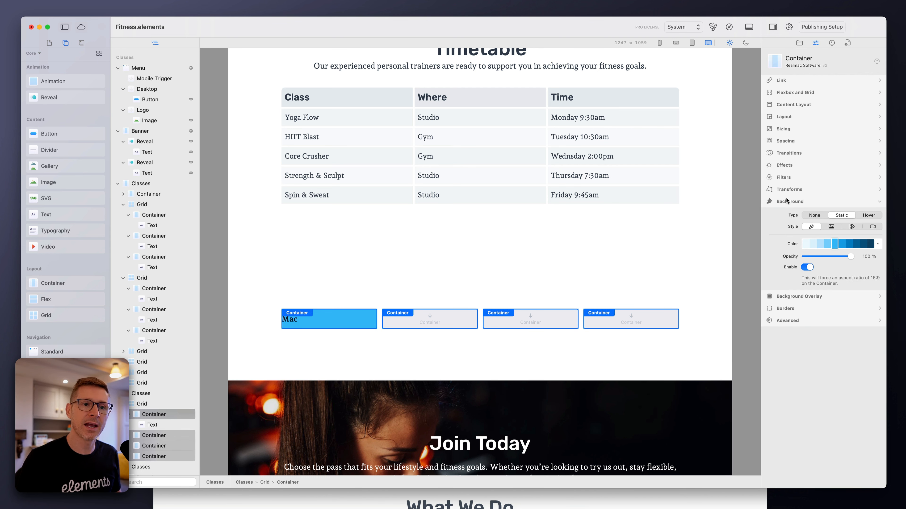
{"action": "left_click", "coordinate": [792, 140]}
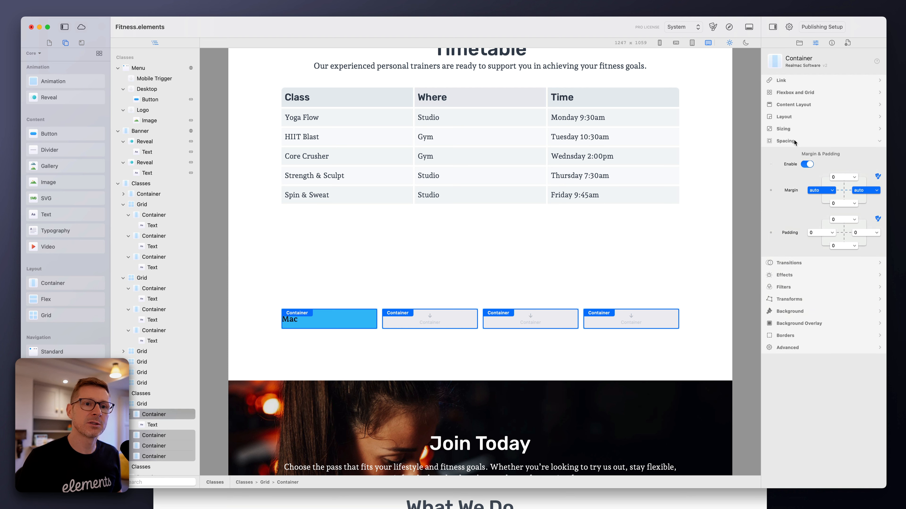
{"action": "left_click", "coordinate": [831, 233]}
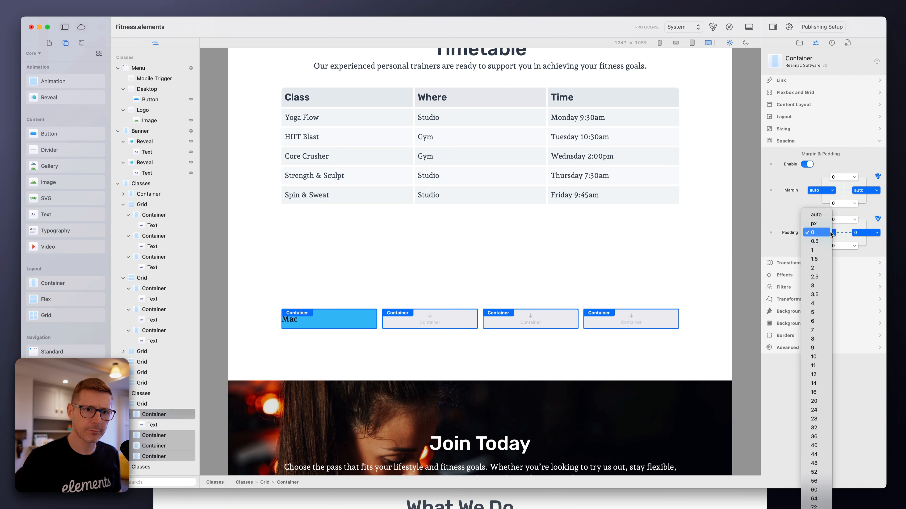
{"action": "left_click", "coordinate": [824, 266]}
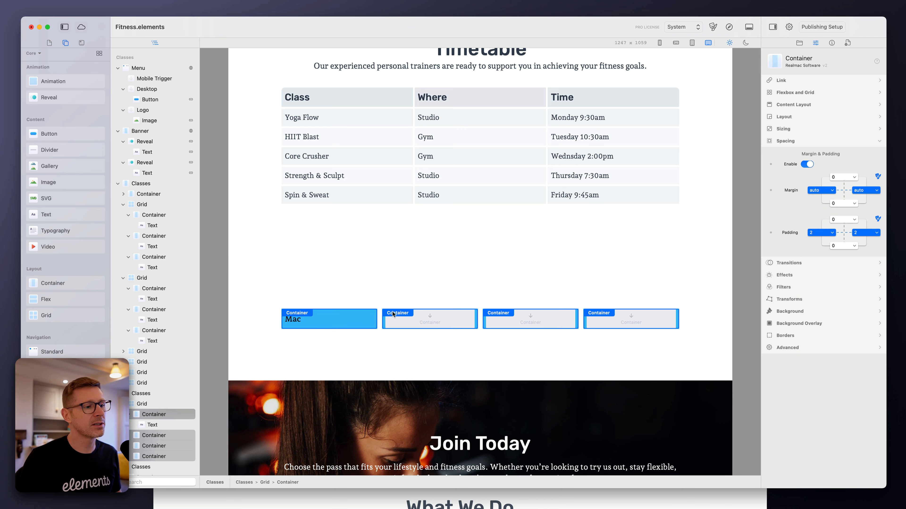
- Try a top padding of 1 on the four containers and restore it to 0
{"action": "left_click", "coordinate": [853, 222]}
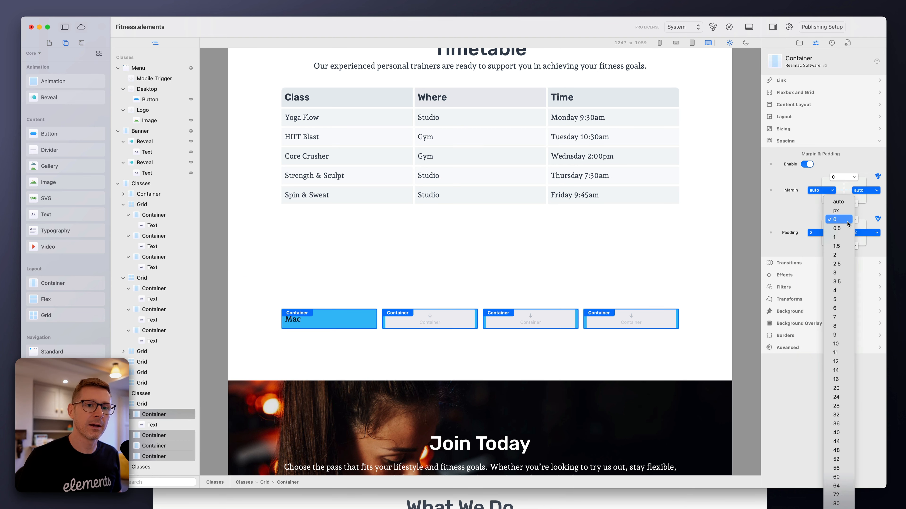
{"action": "left_click", "coordinate": [844, 233]}
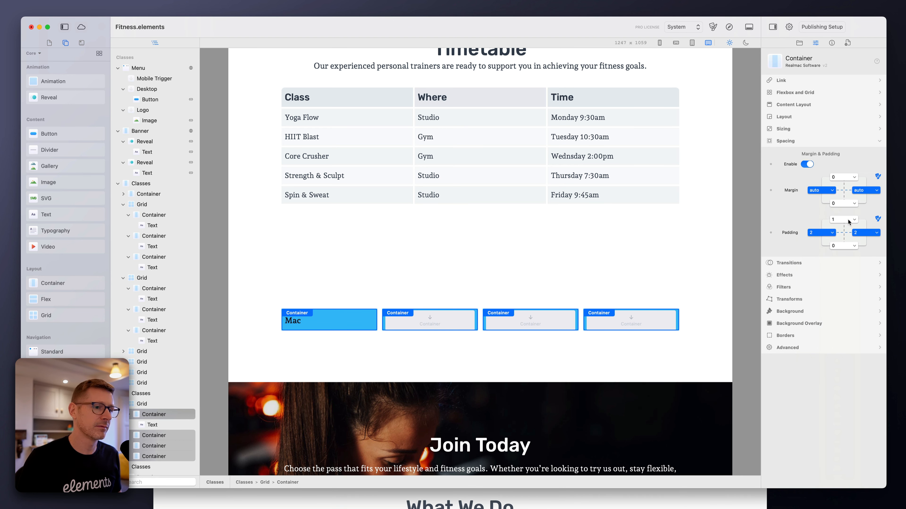
{"action": "left_click", "coordinate": [848, 220]}
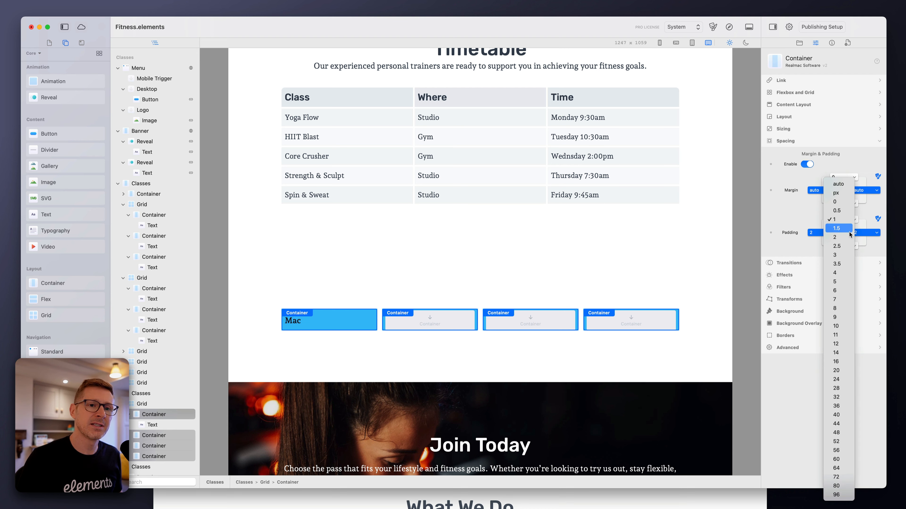
{"action": "left_click", "coordinate": [854, 235]}
{"action": "left_click", "coordinate": [846, 221]}
{"action": "left_click", "coordinate": [842, 202]}
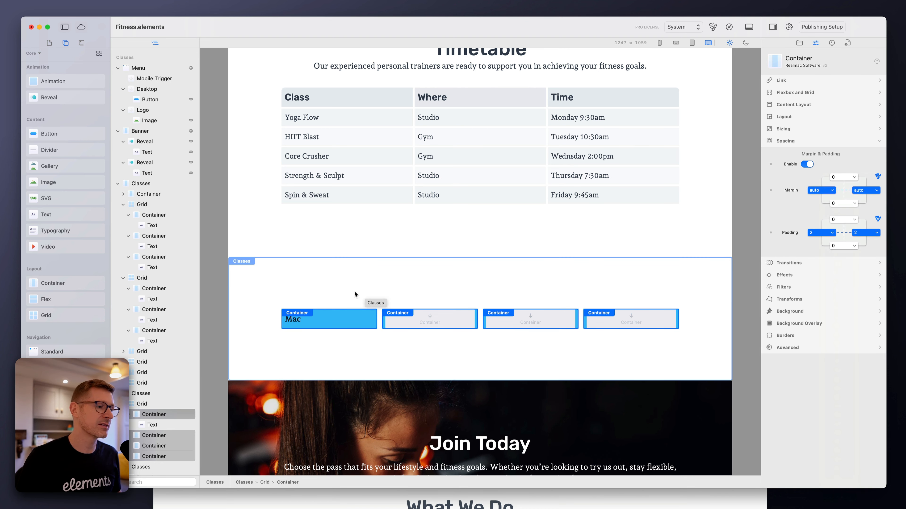
- Colour the "Mac" text white and change its wording to "Make"
{"action": "left_click", "coordinate": [321, 319]}
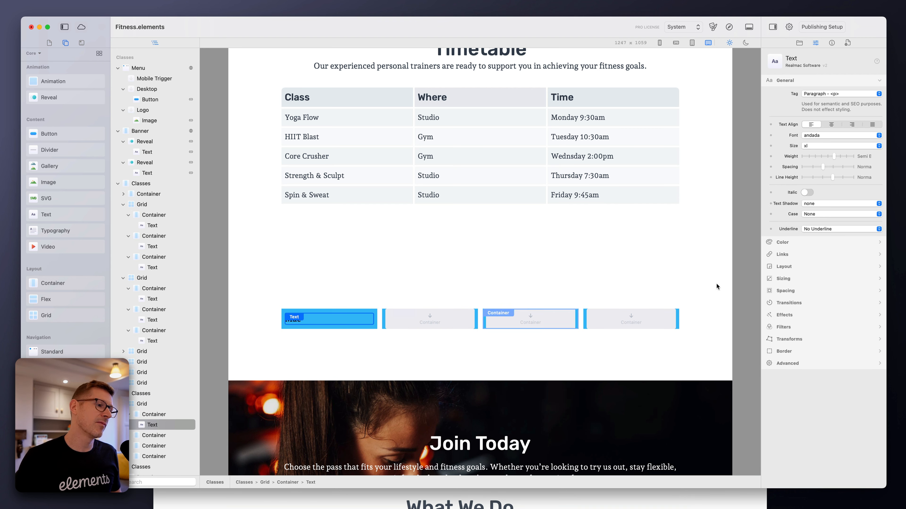
{"action": "left_click", "coordinate": [789, 244]}
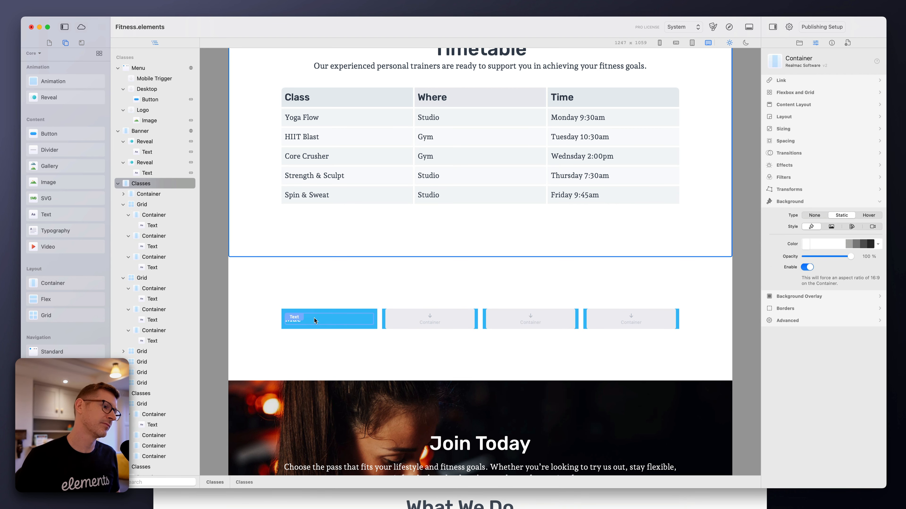
{"action": "double_click", "coordinate": [300, 320]}
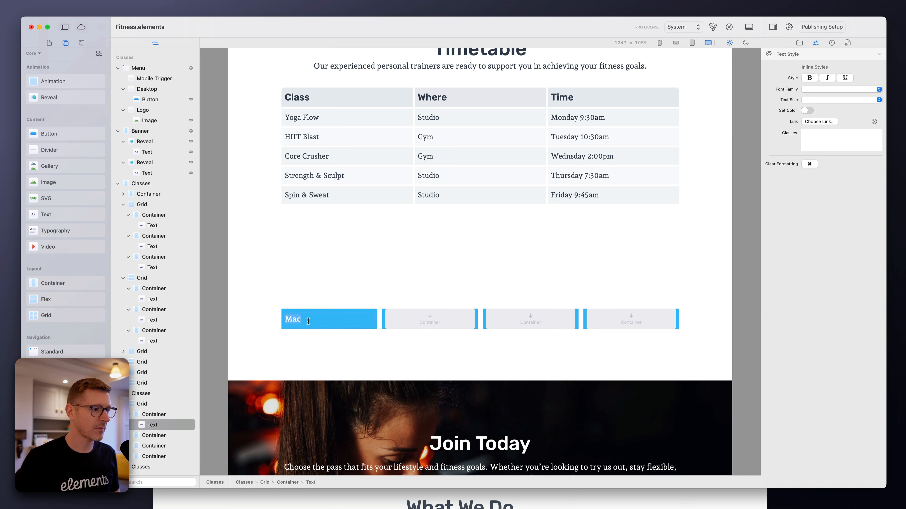
{"action": "type", "text": "Make"}
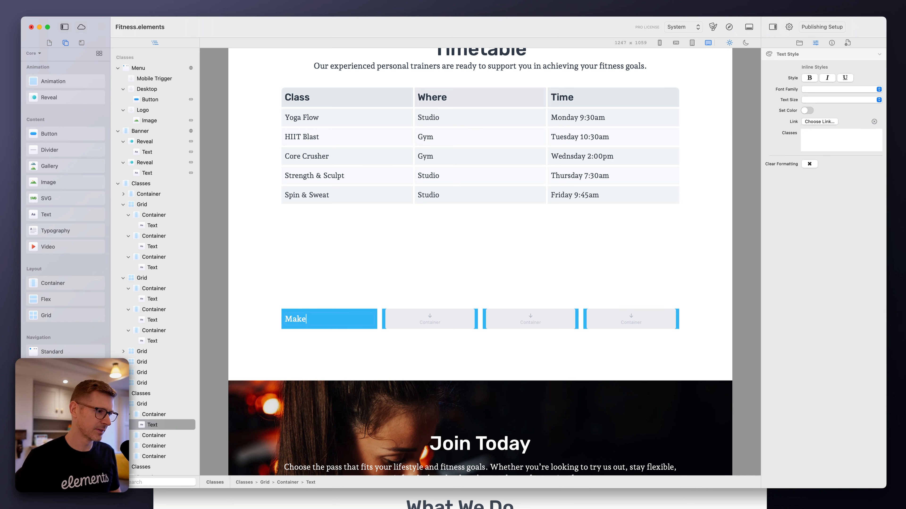
{"action": "left_click", "coordinate": [340, 296]}
- Duplicate the "Make" text into the grid's second container and change the copy to "Model"
{"action": "left_click_drag", "start_coordinate": [299, 320], "coordinate": [419, 324]}
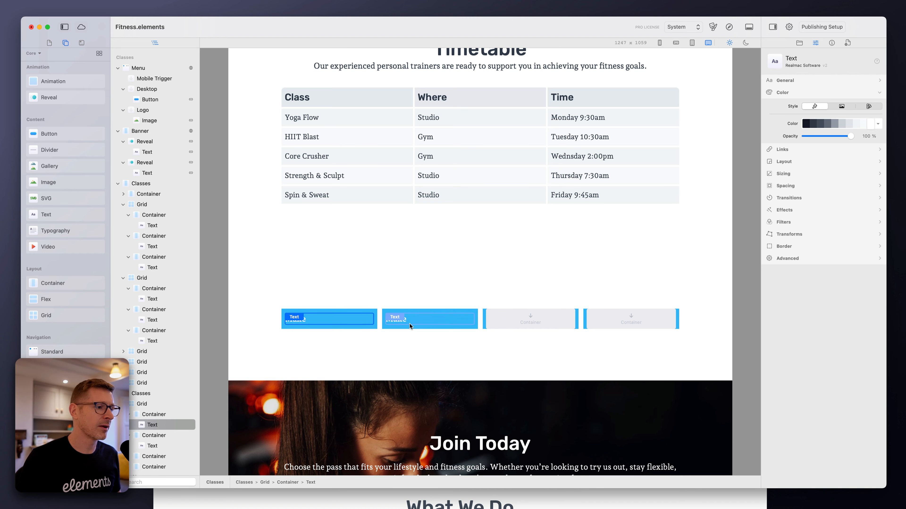
{"action": "left_click", "coordinate": [395, 321]}
{"action": "type", "text": "MI"}
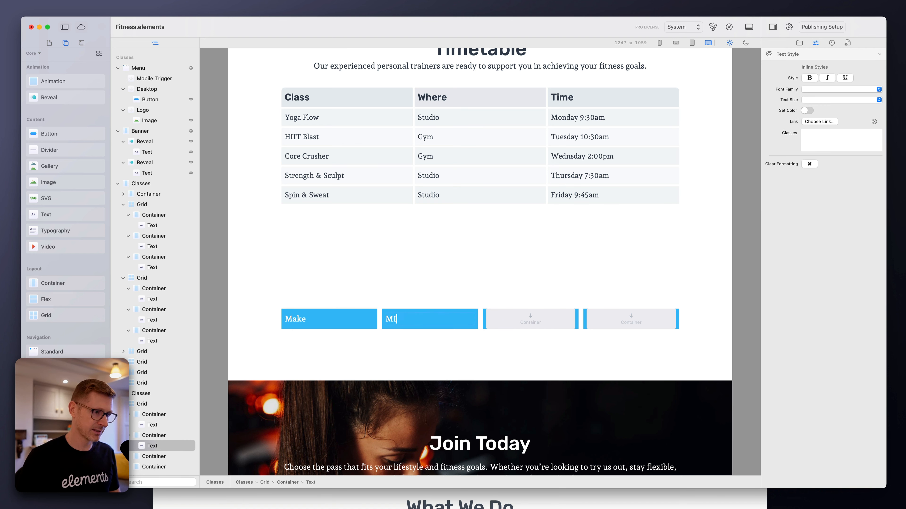
{"action": "type", "text": "odel"}
{"action": "left_click", "coordinate": [391, 282]}
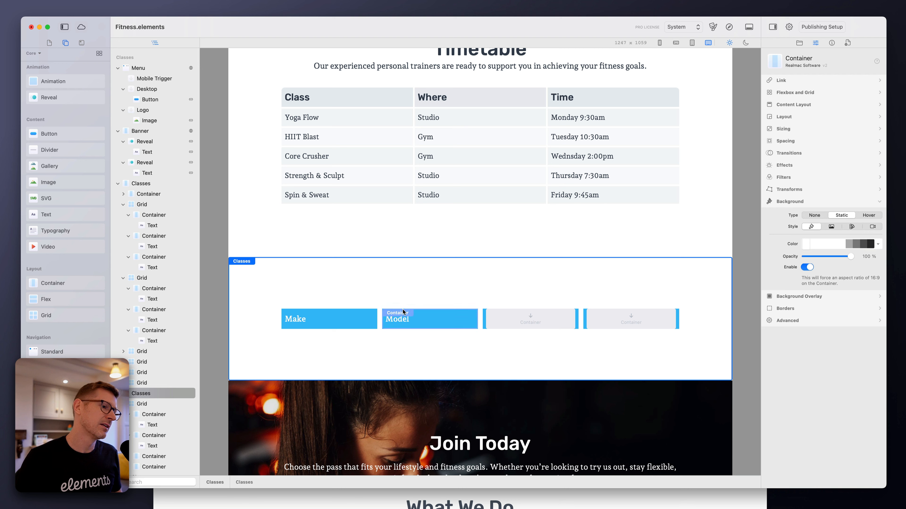
- Duplicate the "Model" text into the grid's third container and change the copy to "Release Date"
{"action": "left_click_drag", "start_coordinate": [401, 320], "coordinate": [506, 320]}
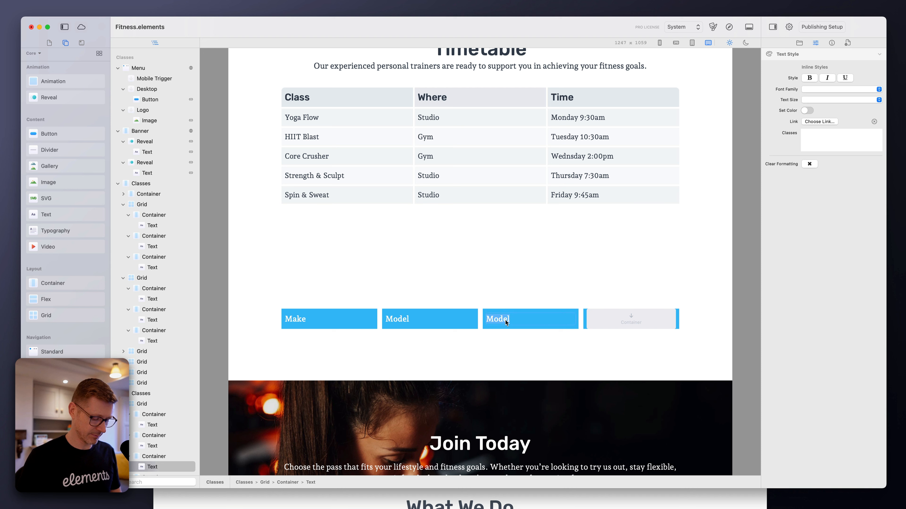
{"action": "type", "text": "Release Date"}
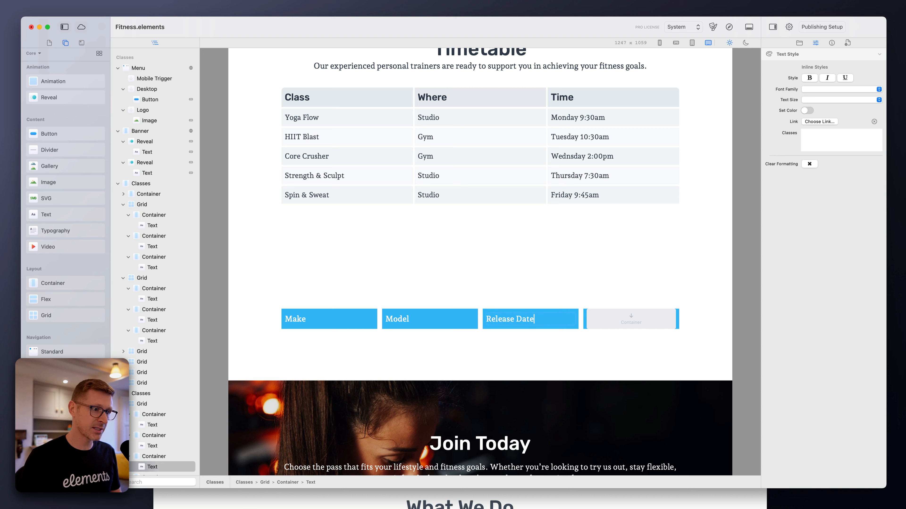
{"action": "left_click", "coordinate": [504, 273]}
- Duplicate the "Release Date" text into the grid's fourth container and change the copy to "Colour"
{"action": "left_click", "coordinate": [544, 317]}
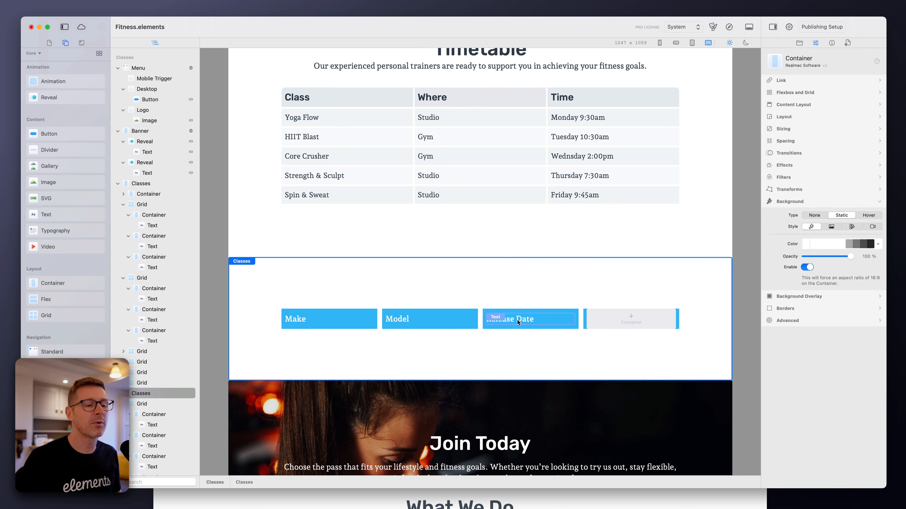
{"action": "left_click_drag", "start_coordinate": [511, 318], "coordinate": [617, 317]}
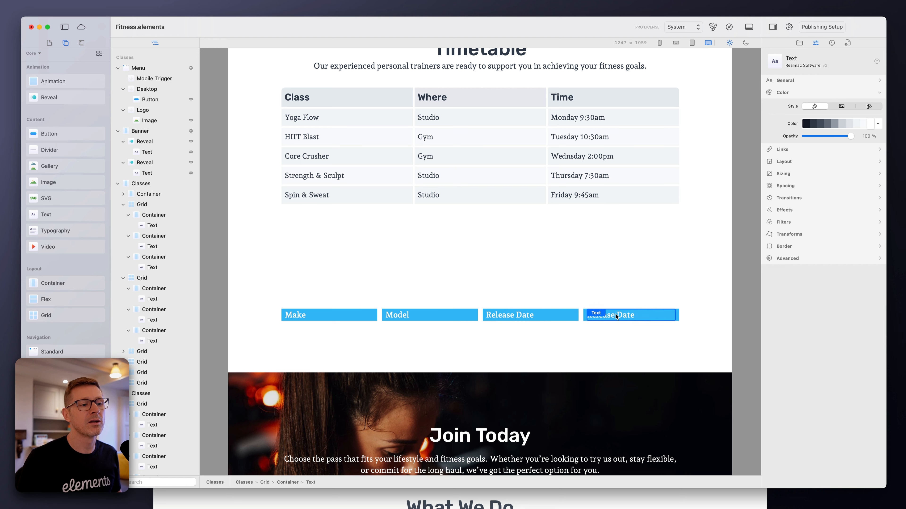
{"action": "double_click", "coordinate": [616, 316]}
{"action": "type", "text": "Colour"}
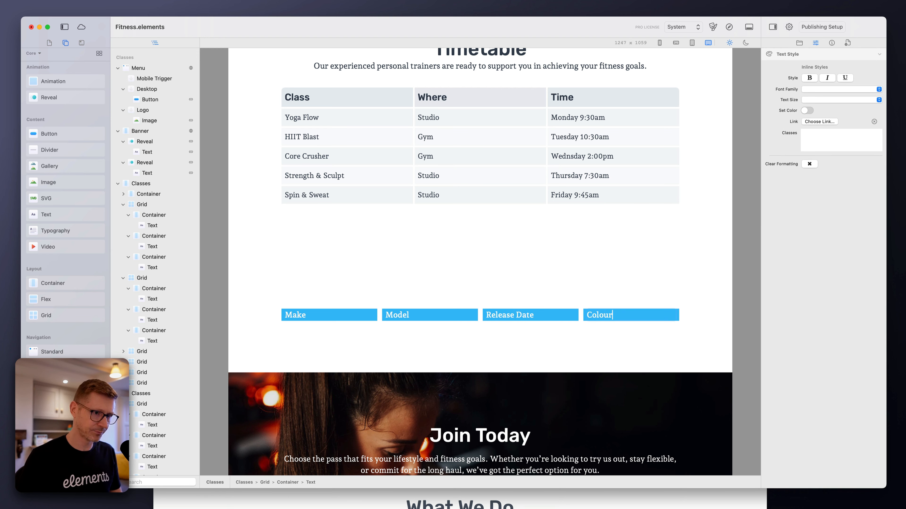
{"action": "left_click", "coordinate": [605, 298]}
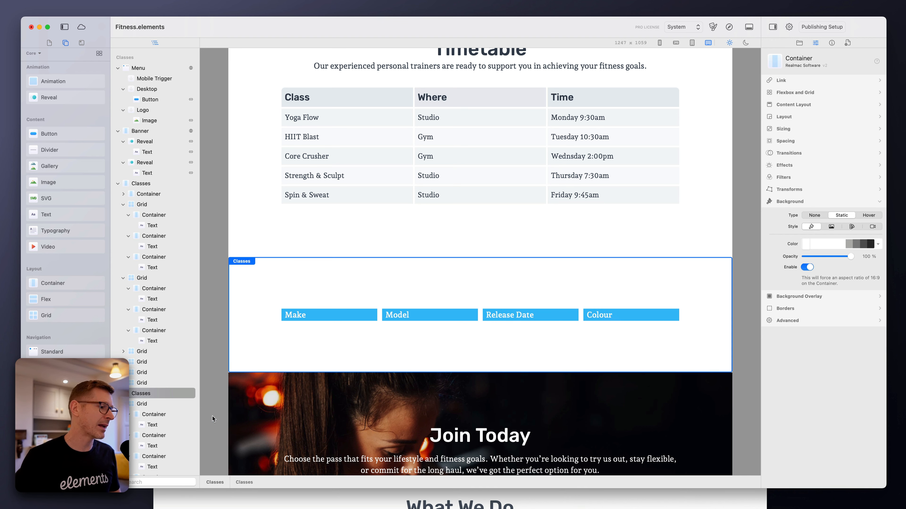
- Set the top and bottom padding of the four header cell containers to 2
{"action": "scroll", "coordinate": [163, 385], "scroll_direction": "down", "scroll_amount": 10}
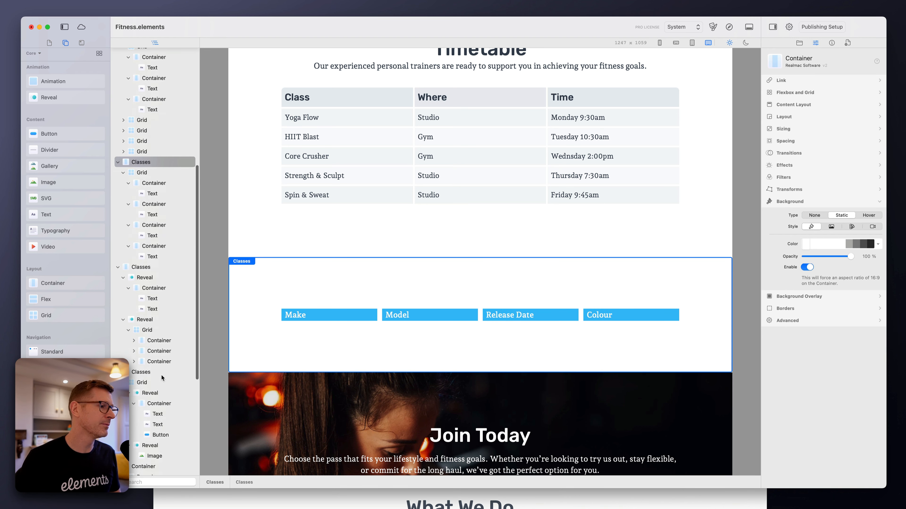
{"action": "left_click", "coordinate": [154, 178]}
{"action": "left_click", "coordinate": [156, 199], "text": "super"}
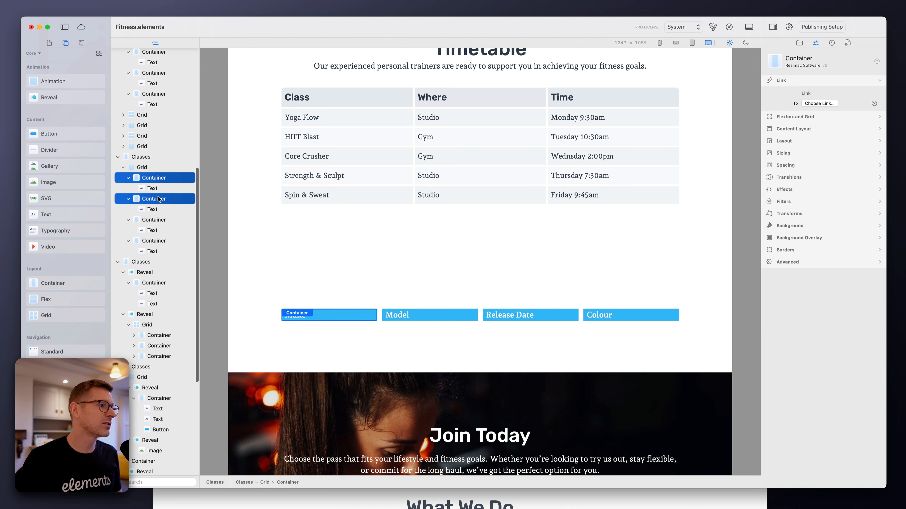
{"action": "left_click", "coordinate": [158, 220], "text": "super"}
{"action": "left_click", "coordinate": [162, 242], "text": "super"}
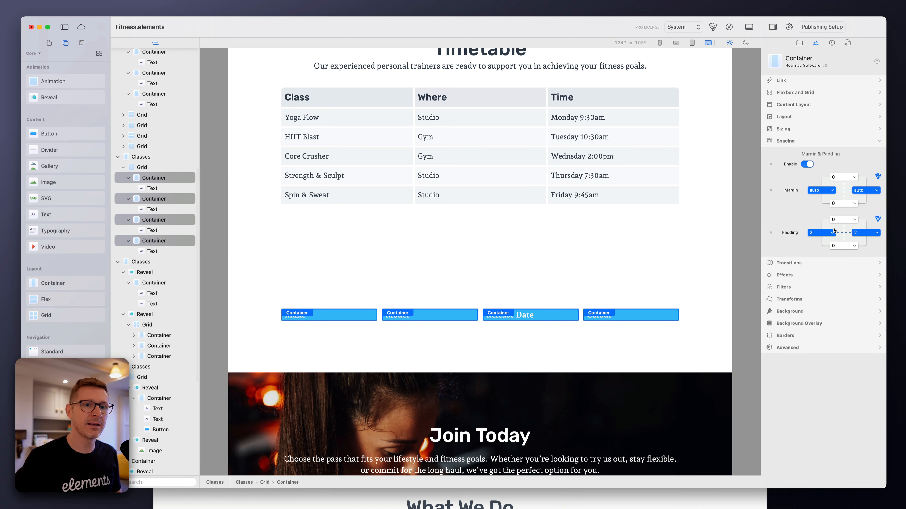
{"action": "left_click", "coordinate": [844, 229]}
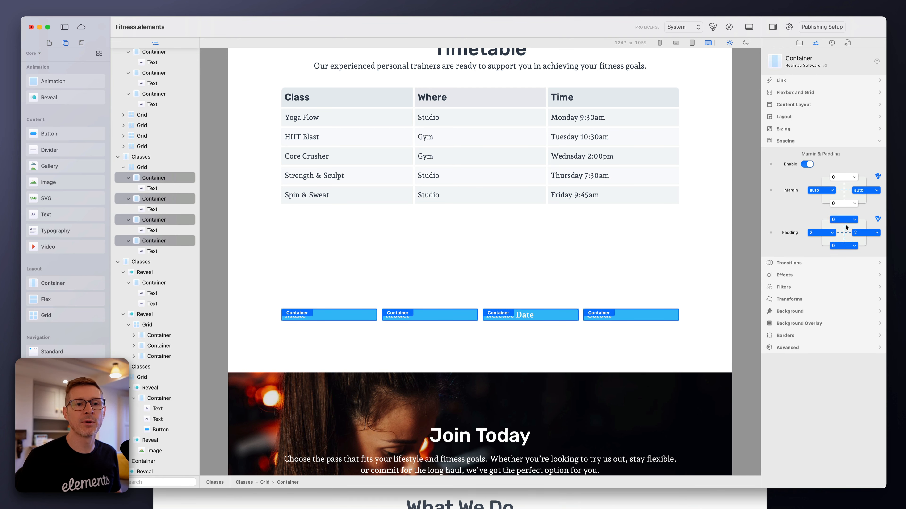
{"action": "left_click", "coordinate": [845, 222]}
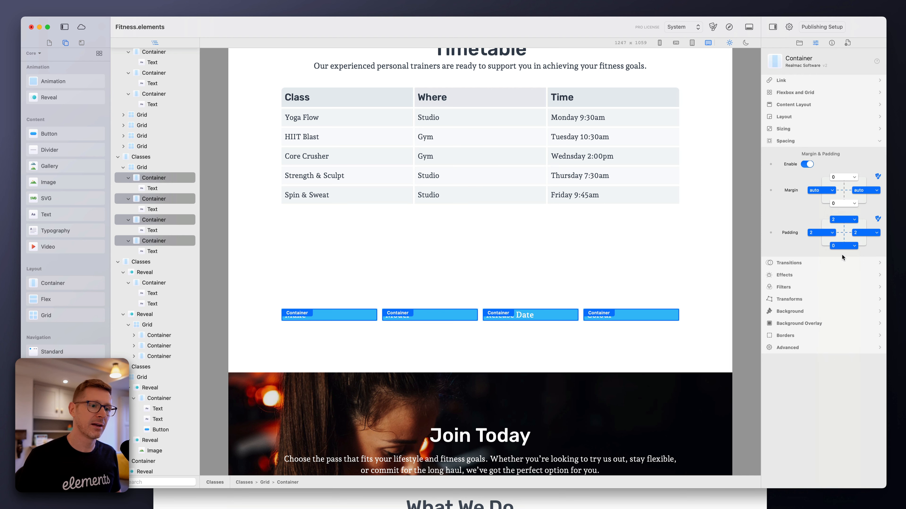
{"action": "left_click", "coordinate": [841, 257]}
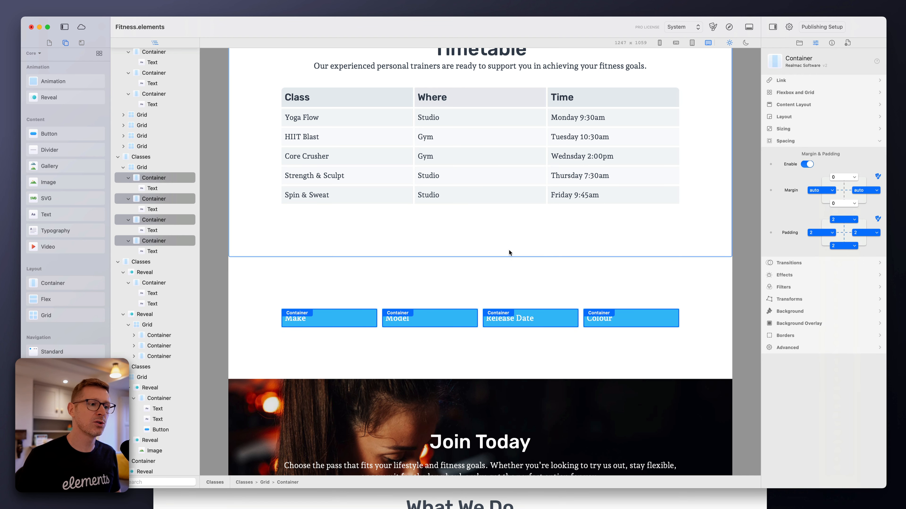
{"action": "left_click", "coordinate": [430, 241]}
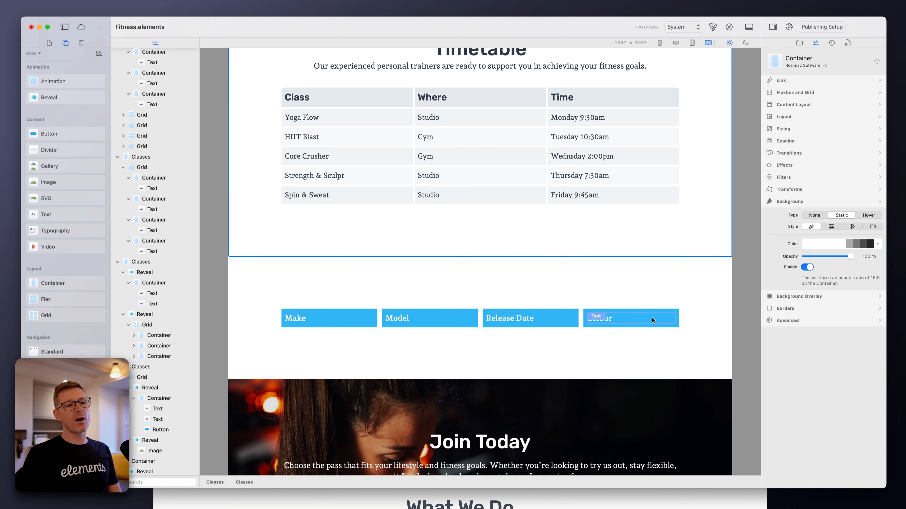
- Rename the grid holding the Make, Model, Release Date and Colour cells to "Heading Row"
{"action": "left_click", "coordinate": [580, 320]}
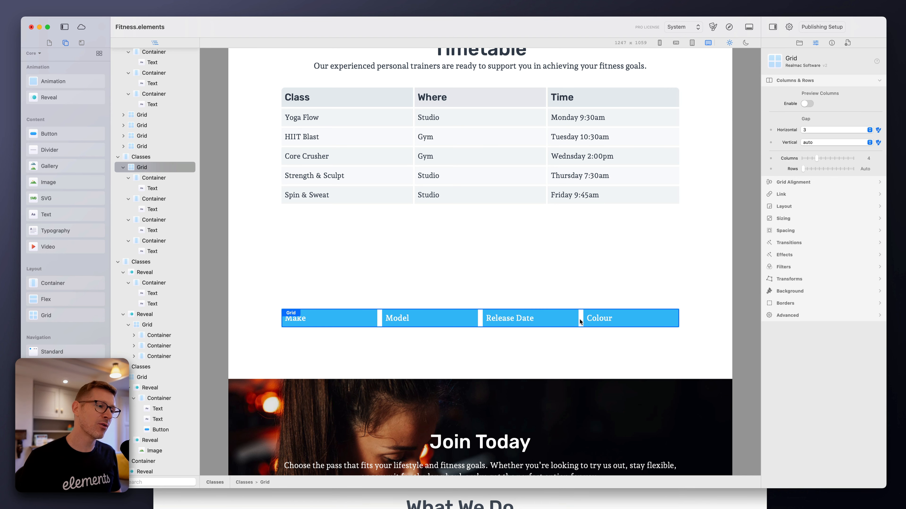
{"action": "scroll", "coordinate": [192, 278], "scroll_direction": "down", "scroll_amount": 1}
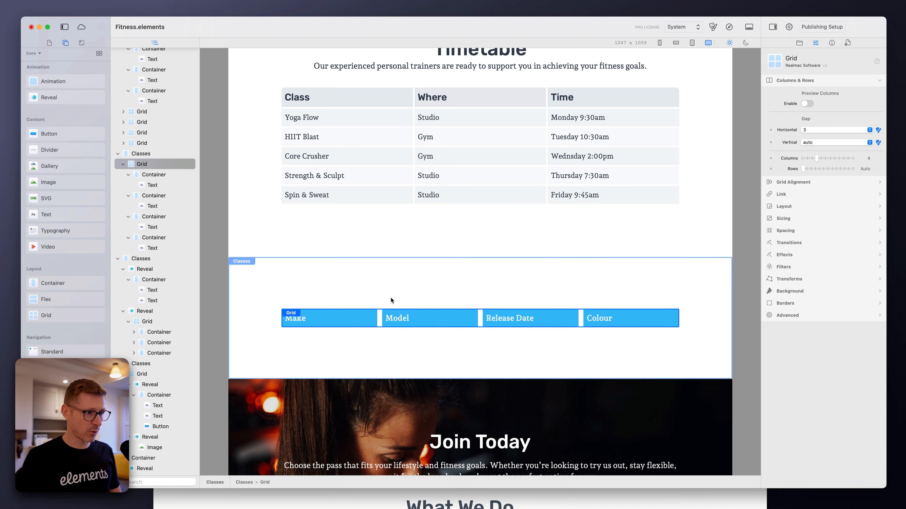
{"action": "left_click", "coordinate": [123, 164]}
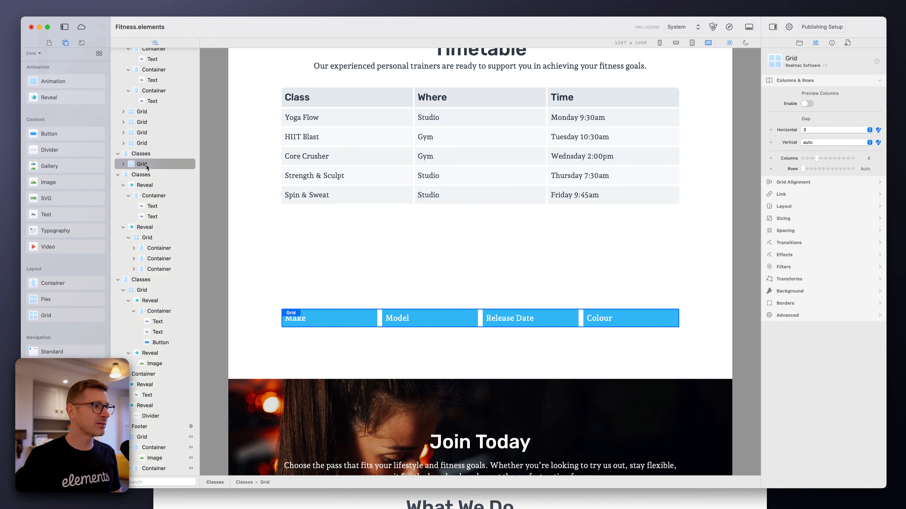
{"action": "double_click", "coordinate": [141, 164]}
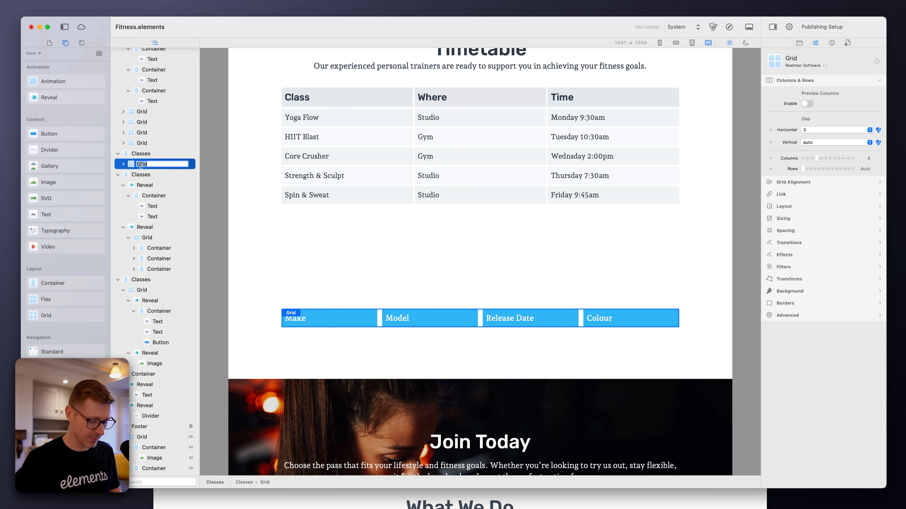
{"action": "type", "text": "Heading"}
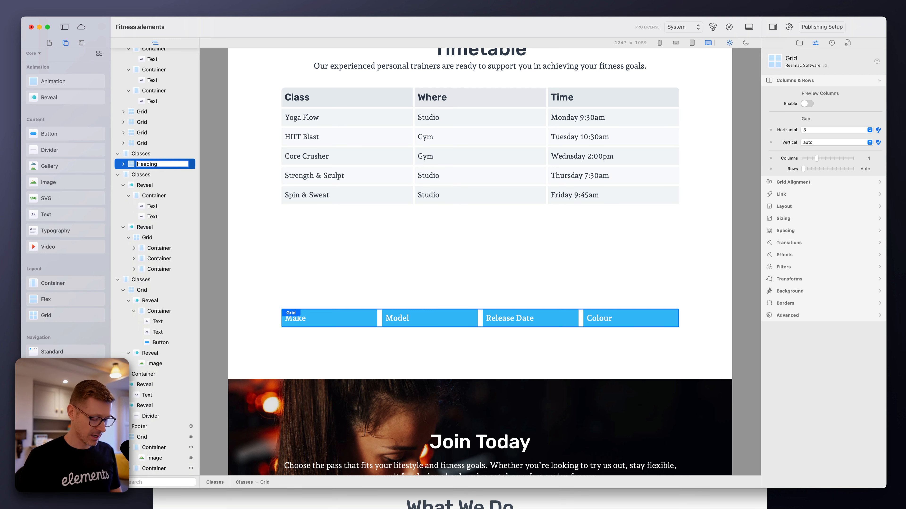
{"action": "type", "text": " Rod"}
{"action": "key", "text": "BackSpace"}
{"action": "type", "text": "w"}
{"action": "key", "text": "Return"}
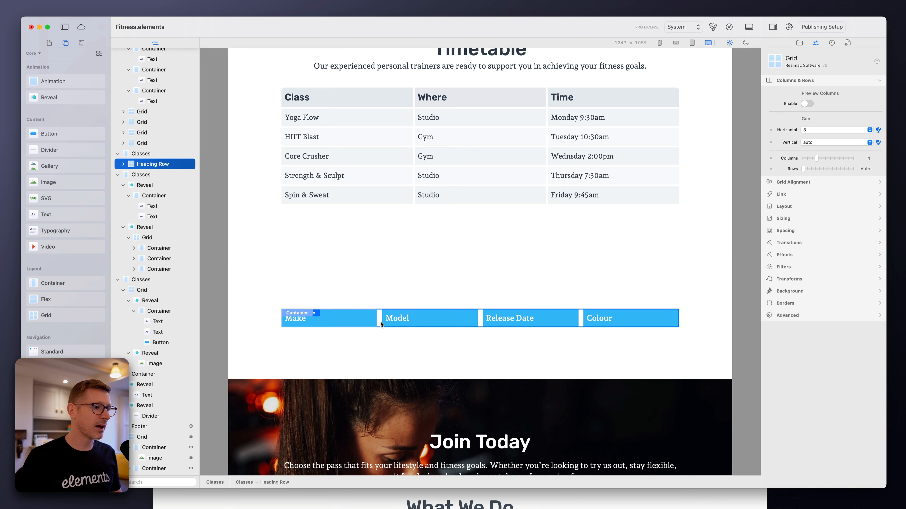
- Duplicate the Heading Row grid with its contents to make a second table row
{"action": "left_click", "coordinate": [379, 292]}
{"action": "left_click", "coordinate": [381, 317]}
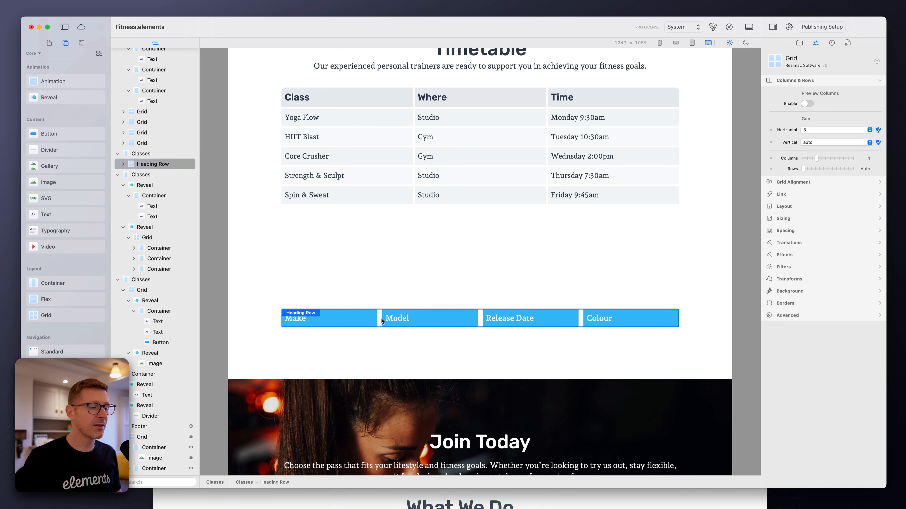
{"action": "key", "text": "super+d"}
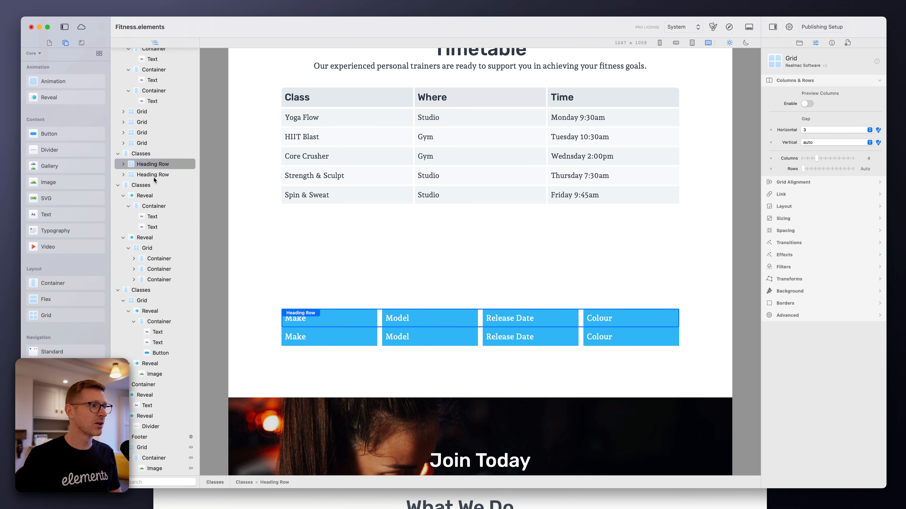
{"action": "right_click", "coordinate": [155, 174]}
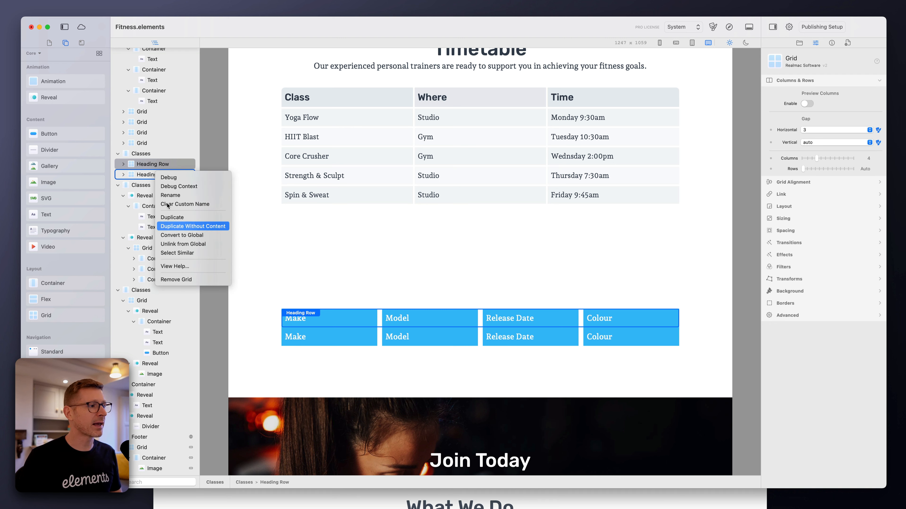
{"action": "left_click", "coordinate": [242, 229]}
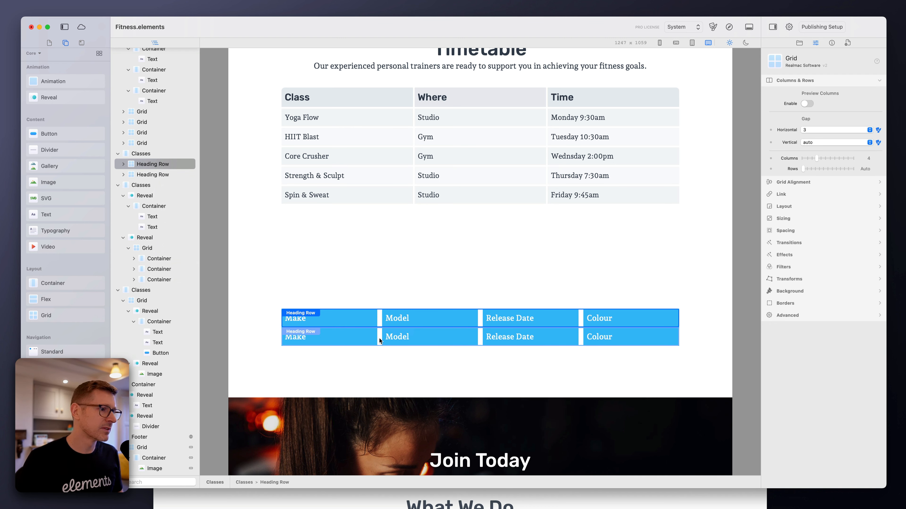
- Give all four containers in the second row a very light blue background
{"action": "left_click", "coordinate": [367, 337]}
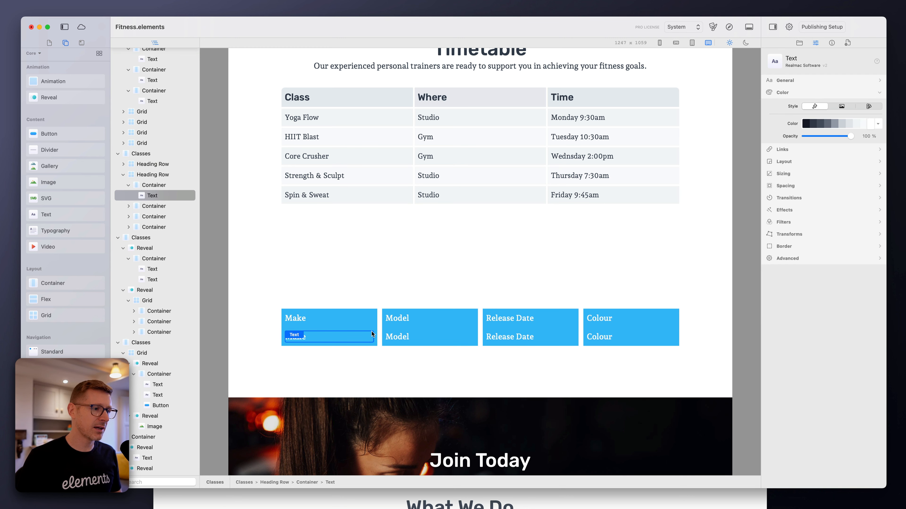
{"action": "left_click", "coordinate": [373, 328]}
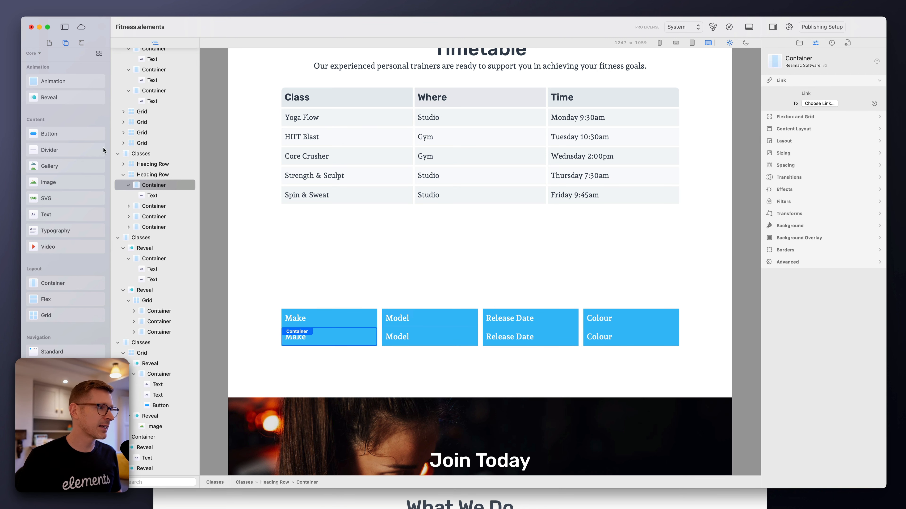
{"action": "left_click", "coordinate": [159, 206], "text": "super"}
{"action": "left_click", "coordinate": [164, 216], "text": "super"}
{"action": "left_click", "coordinate": [164, 224], "text": "super"}
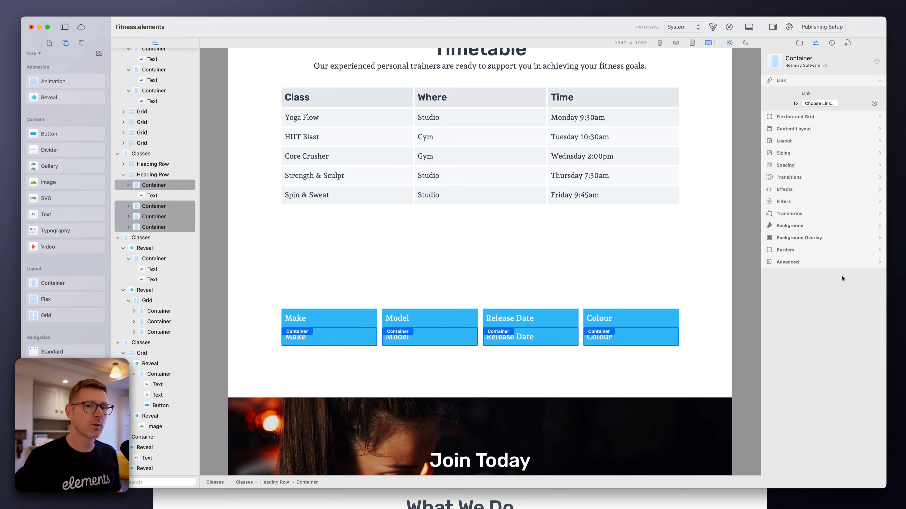
{"action": "left_click", "coordinate": [806, 225]}
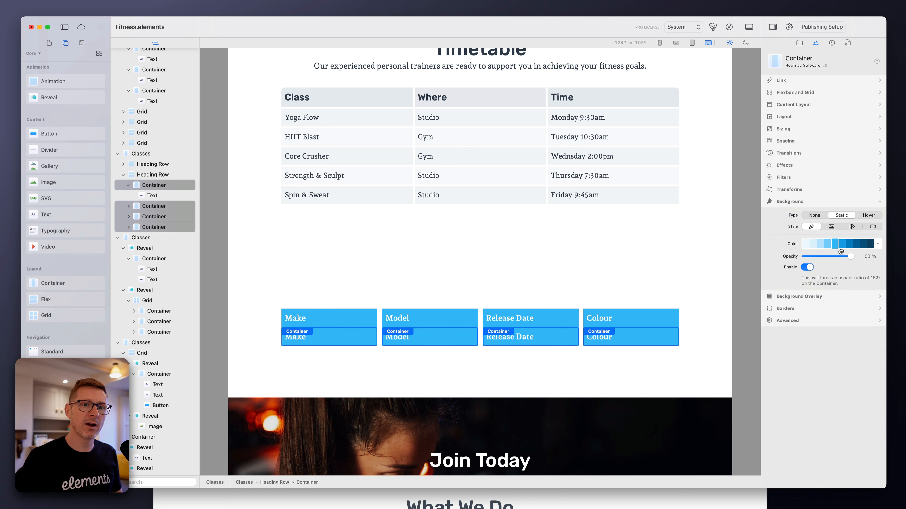
{"action": "left_click", "coordinate": [814, 245]}
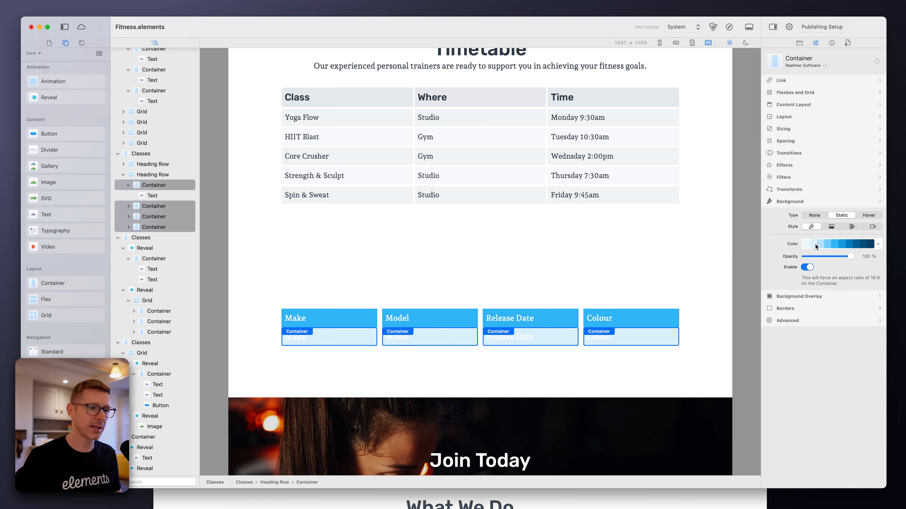
- Colour the four texts in the second row with a dark shade of sky blue
{"action": "left_click", "coordinate": [323, 337]}
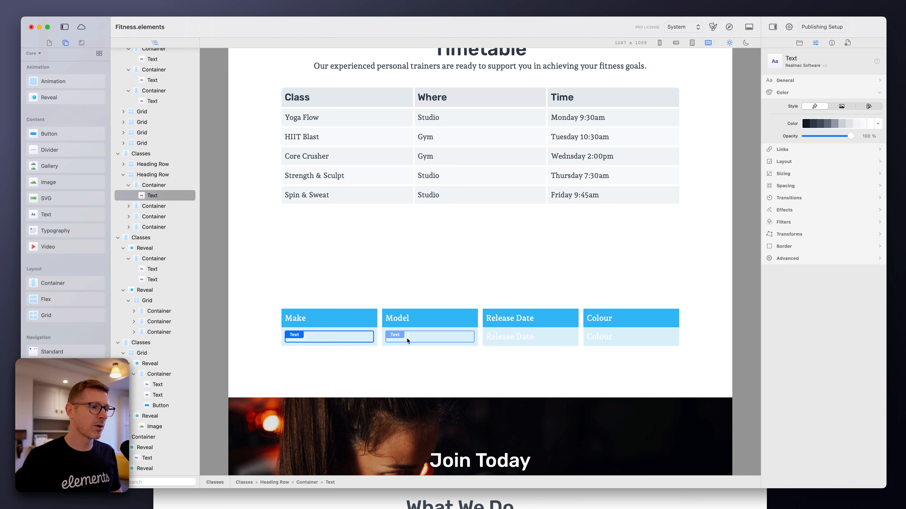
{"action": "left_click", "coordinate": [408, 338], "text": "shift"}
{"action": "left_click", "coordinate": [517, 337], "text": "shift"}
{"action": "left_click", "coordinate": [607, 336], "text": "shift"}
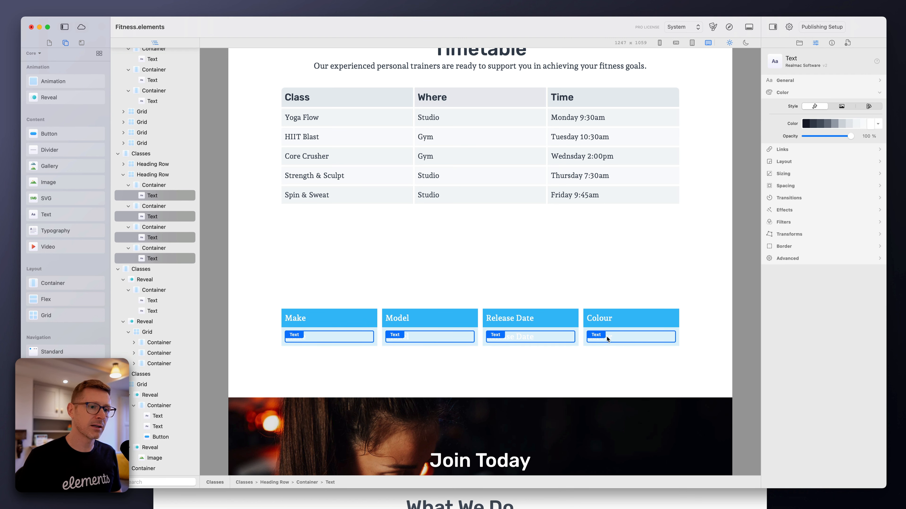
{"action": "left_click", "coordinate": [878, 124]}
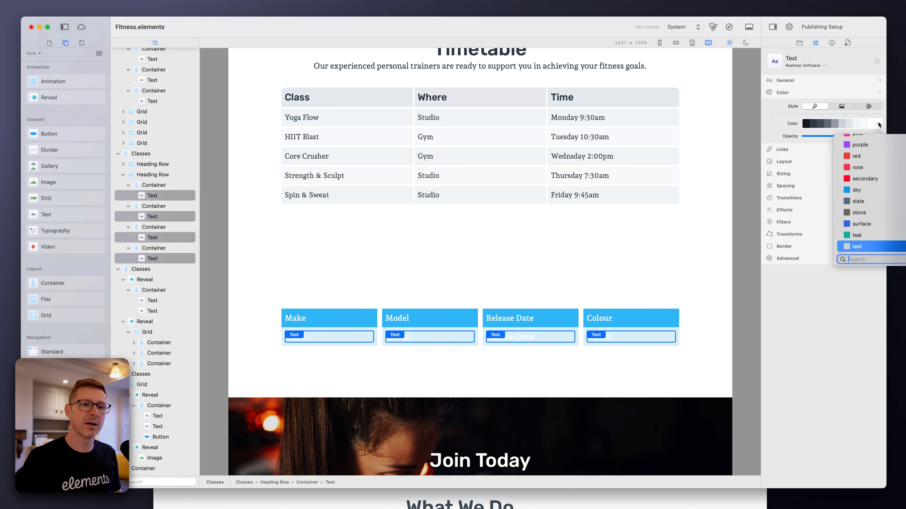
{"action": "left_click", "coordinate": [887, 190]}
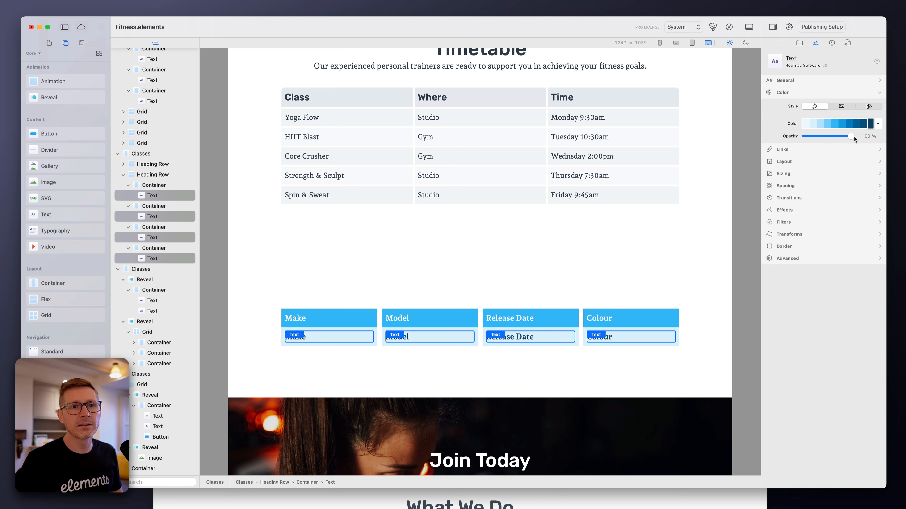
{"action": "left_click", "coordinate": [847, 125]}
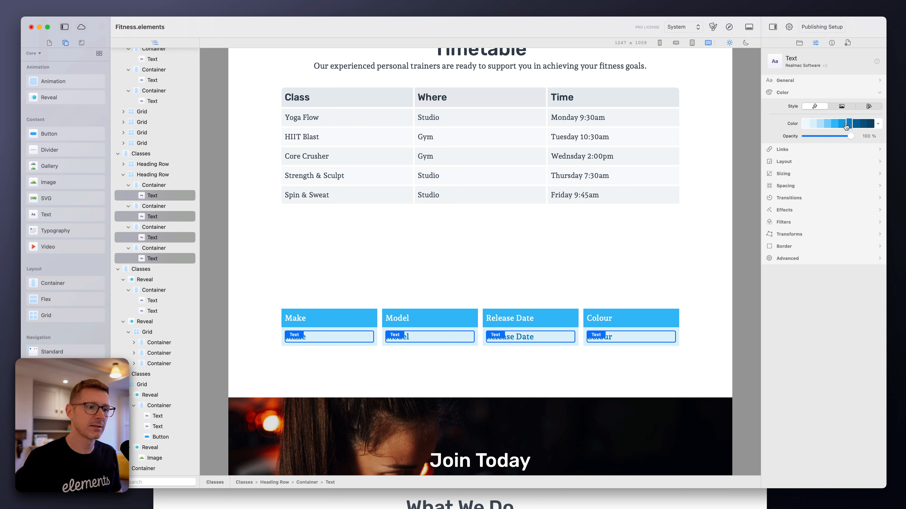
{"action": "left_click", "coordinate": [858, 125]}
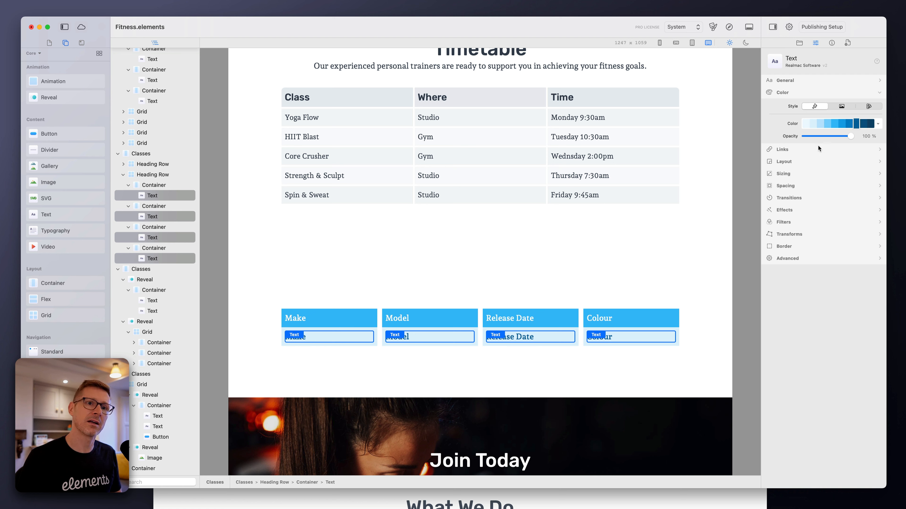
- Set the size of the four texts in the second row to lg
{"action": "left_click", "coordinate": [804, 89]}
{"action": "left_click", "coordinate": [804, 82]}
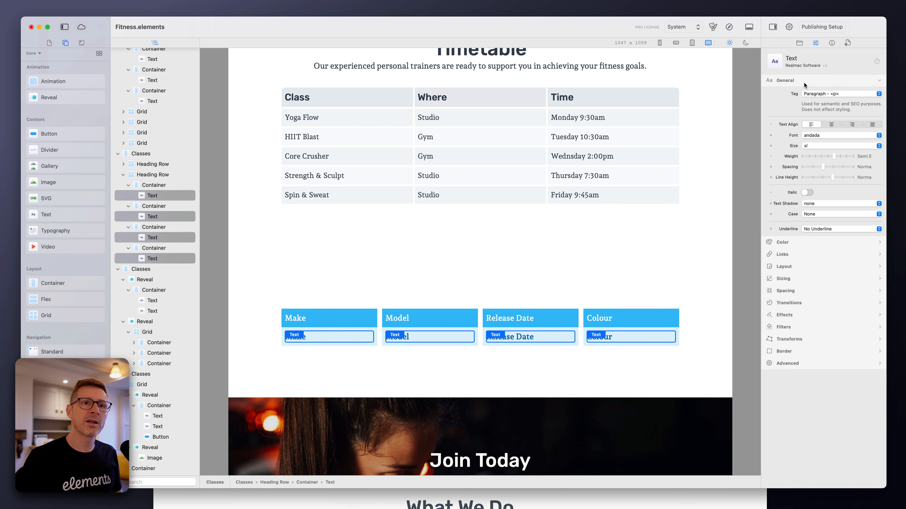
{"action": "left_click", "coordinate": [812, 145]}
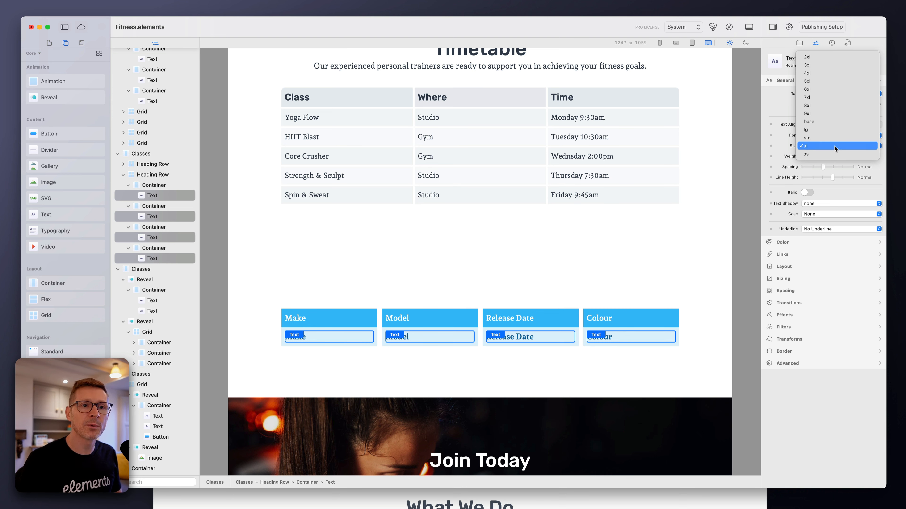
{"action": "left_click", "coordinate": [837, 132]}
{"action": "left_click", "coordinate": [560, 245]}
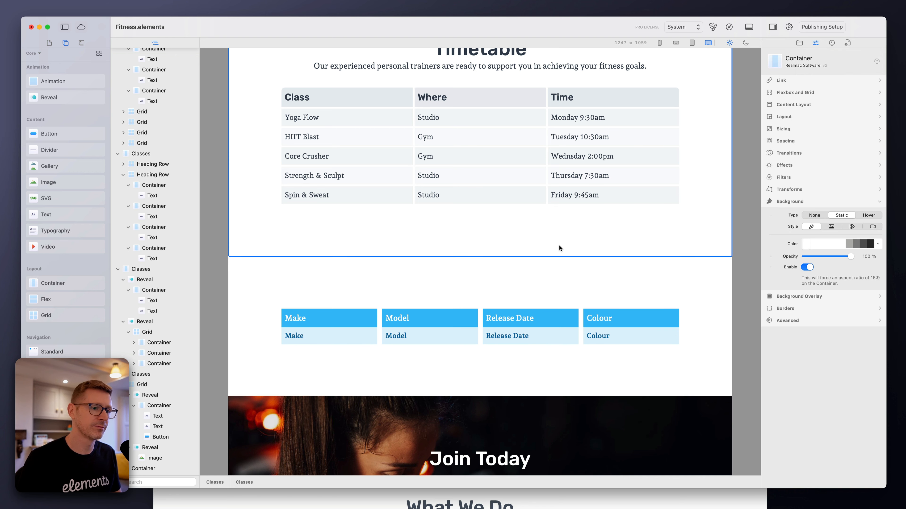
- Replace the second row's first two cell texts with "Apple" under Make and "MacBook Pro" under Model
{"action": "double_click", "coordinate": [296, 336]}
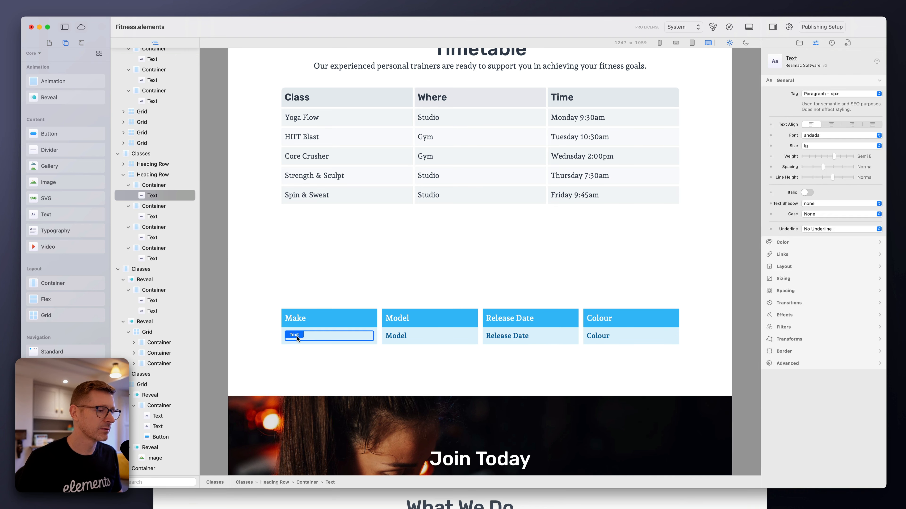
{"action": "type", "text": "Apple"}
{"action": "double_click", "coordinate": [416, 337]}
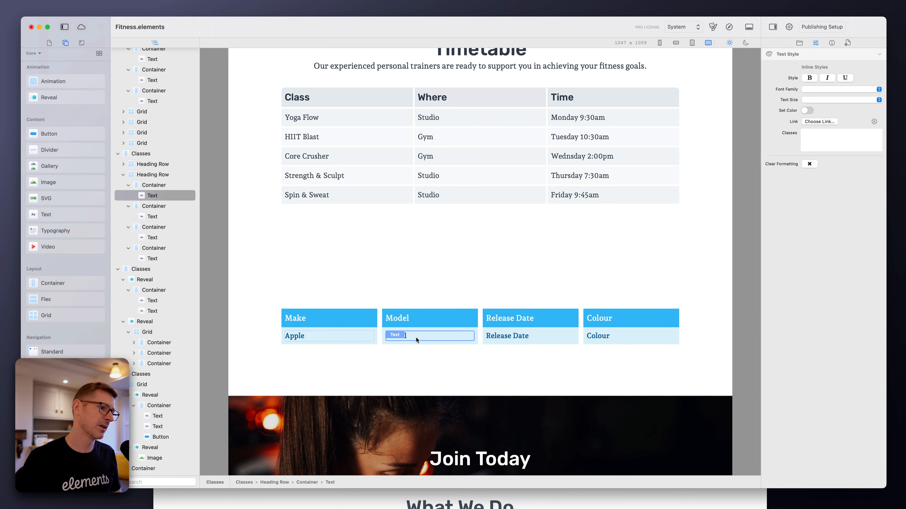
{"action": "type", "text": "Ma"}
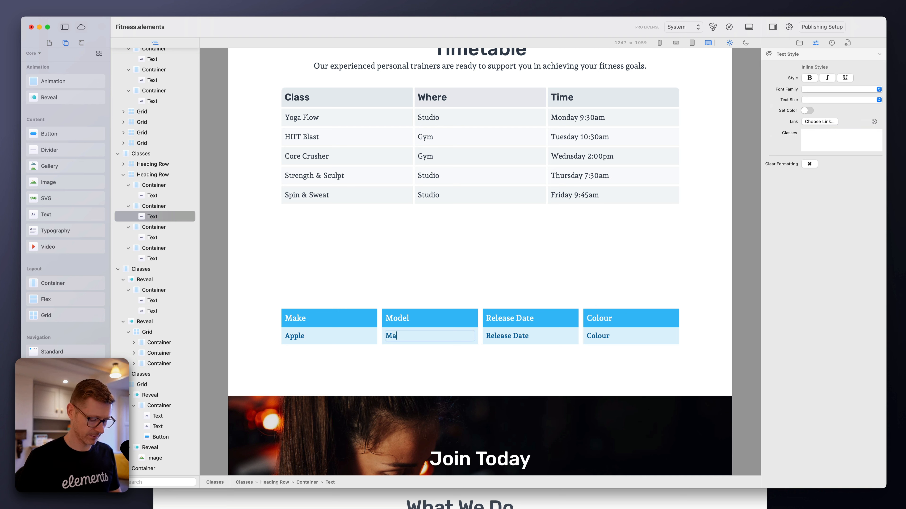
{"action": "type", "text": "cBook Pro"}
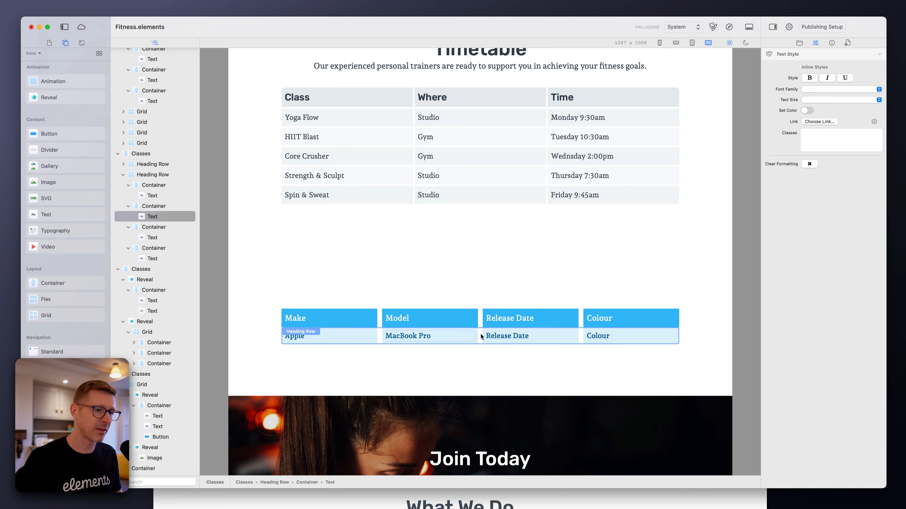
- Replace the second row's last two cell texts with "2023" under Release Date and "Silver" under Colour
{"action": "left_click", "coordinate": [513, 338]}
{"action": "double_click", "coordinate": [513, 338]}
{"action": "double_click", "coordinate": [611, 335]}
{"action": "key", "text": "super+a"}
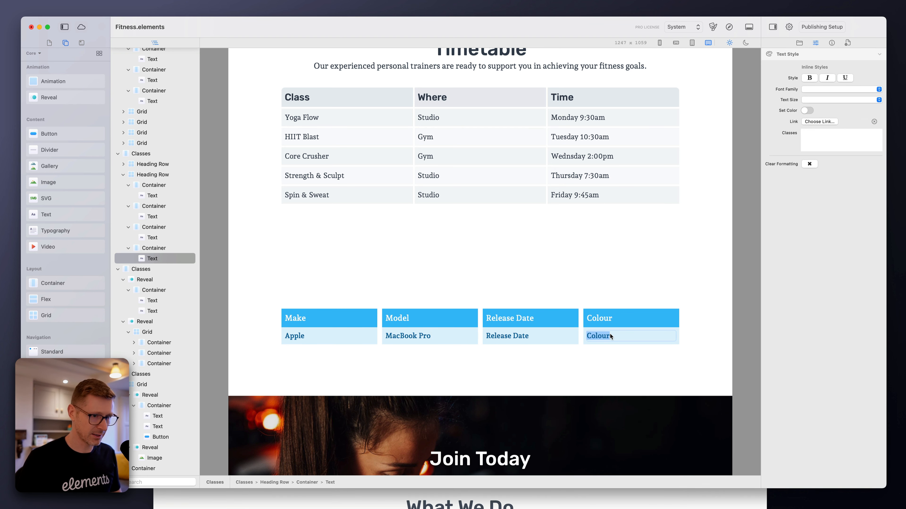
{"action": "type", "text": "Silver"}
{"action": "double_click", "coordinate": [504, 339]}
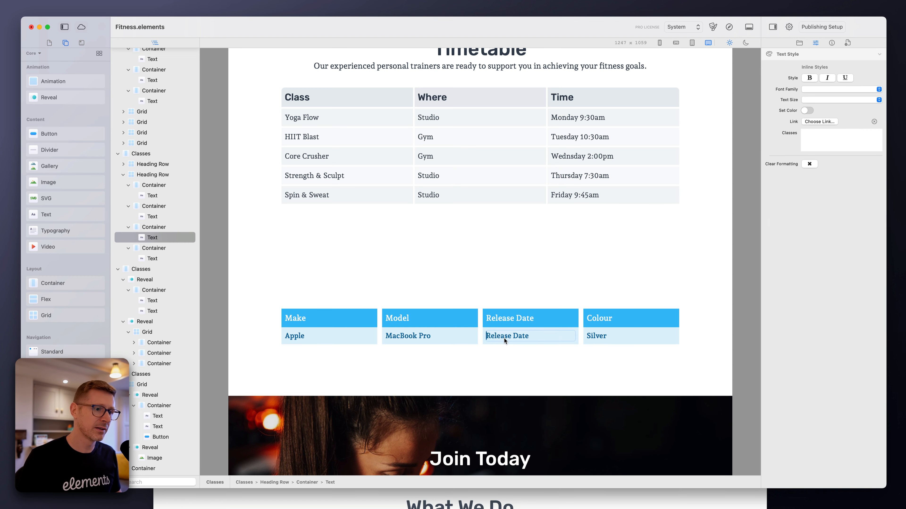
{"action": "type", "text": "2023"}
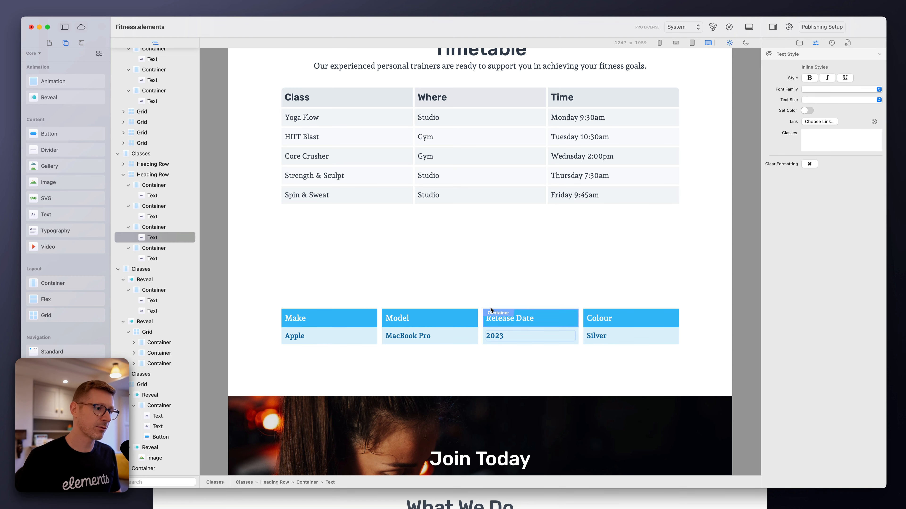
{"action": "left_click", "coordinate": [492, 311]}
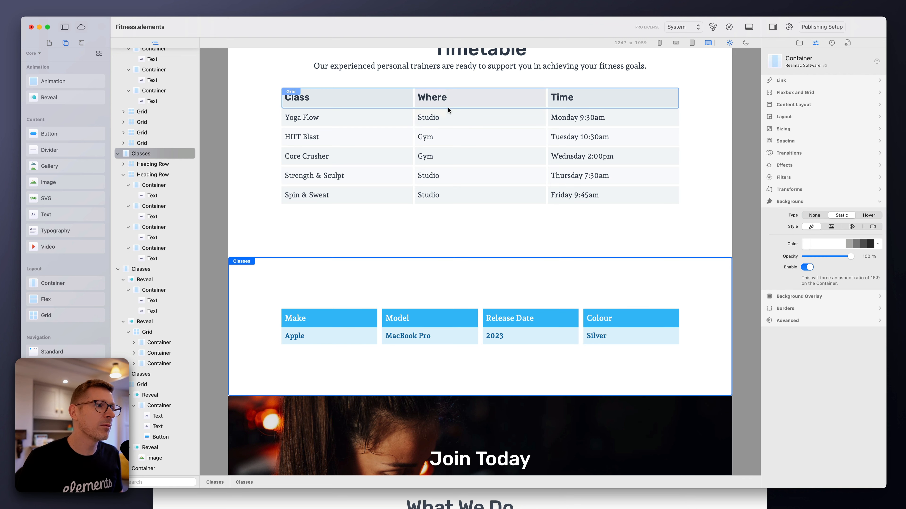
- Try a vertical gap of 3 on the table's Heading Row grid, and settle on 0
{"action": "left_click", "coordinate": [479, 321]}
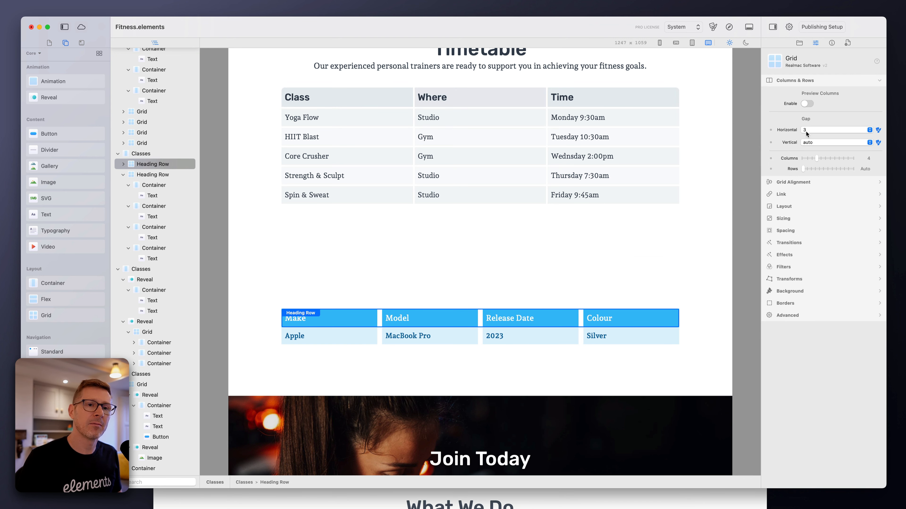
{"action": "left_click", "coordinate": [823, 143]}
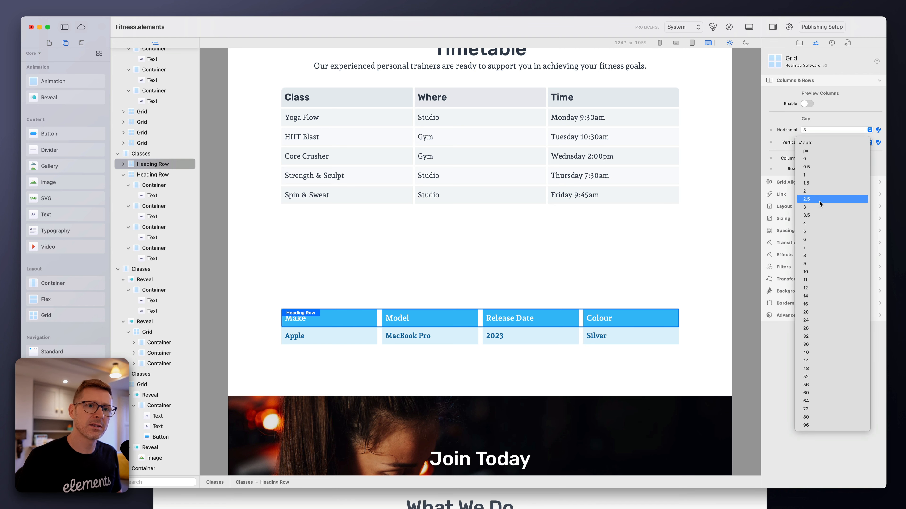
{"action": "left_click", "coordinate": [818, 207]}
{"action": "left_click", "coordinate": [819, 143]}
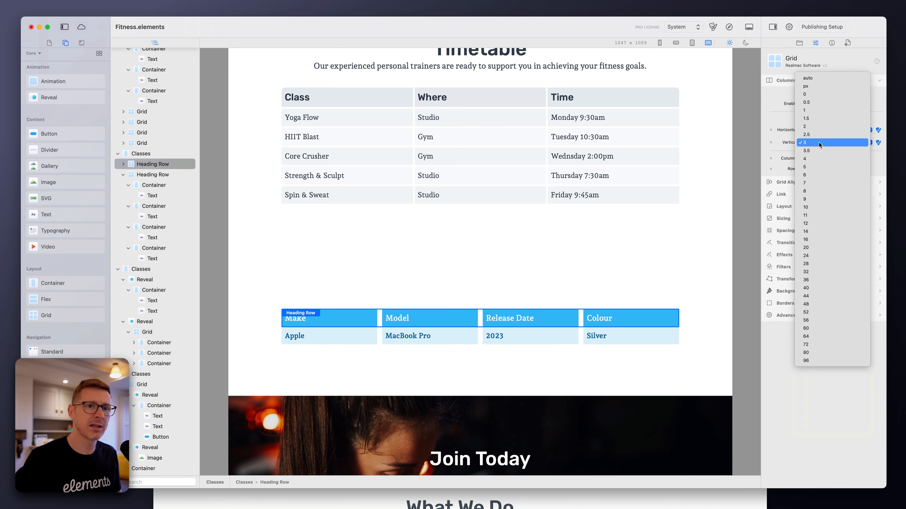
{"action": "left_click", "coordinate": [819, 142]}
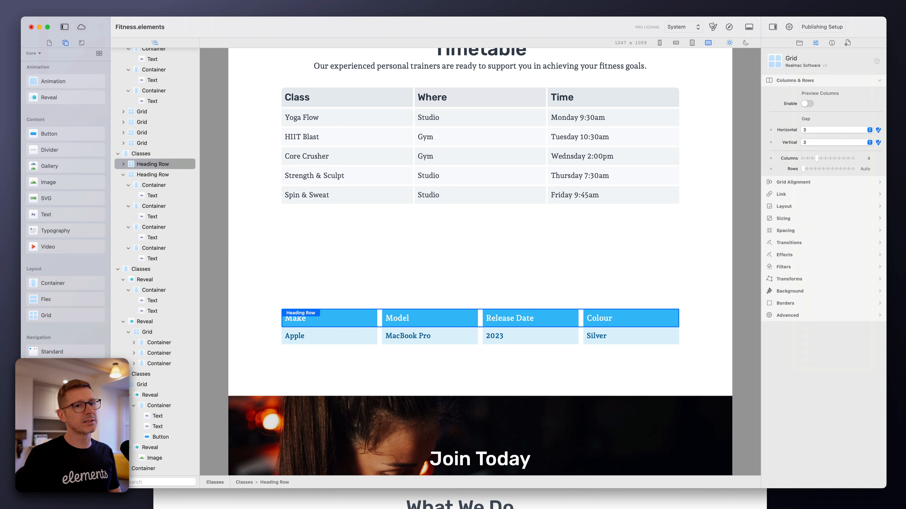
{"action": "left_click", "coordinate": [829, 145]}
{"action": "left_click", "coordinate": [834, 95]}
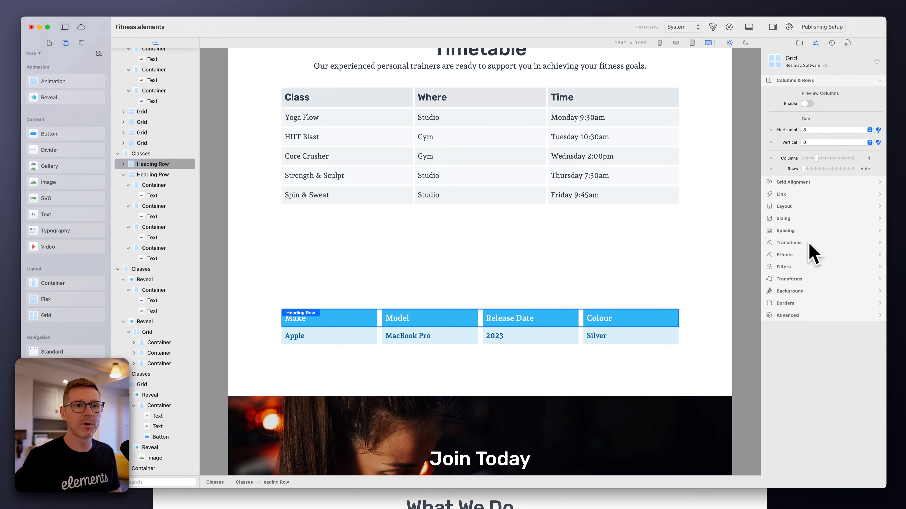
- Set the bottom padding of the Heading Row grid to 3
{"action": "left_click", "coordinate": [803, 231]}
{"action": "left_click", "coordinate": [843, 246]}
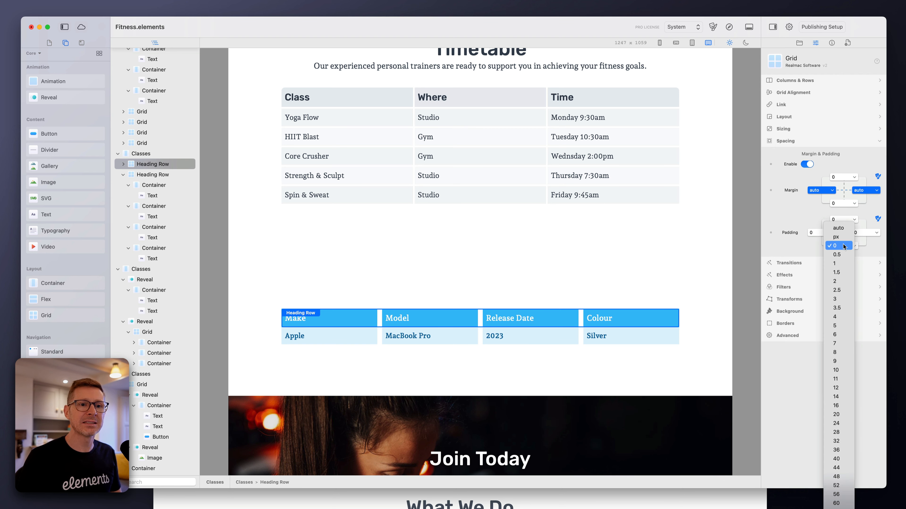
{"action": "left_click", "coordinate": [835, 299]}
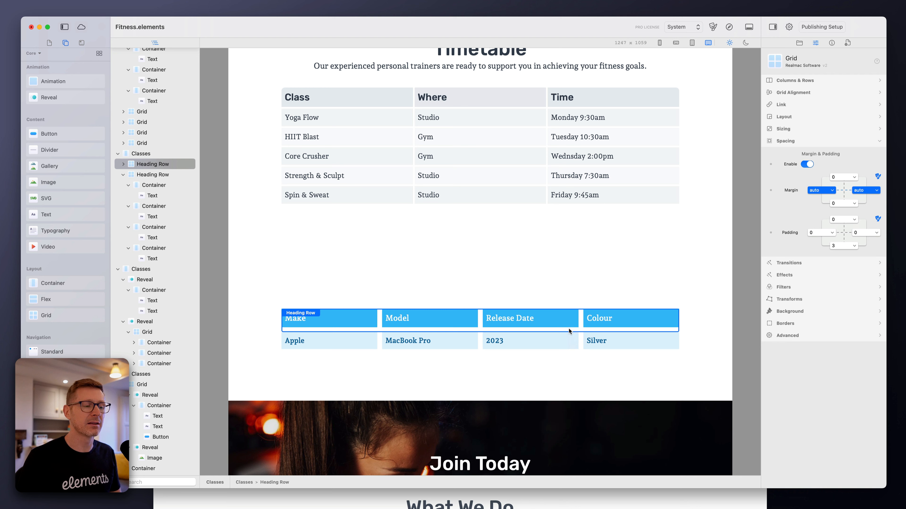
{"action": "left_click", "coordinate": [521, 277]}
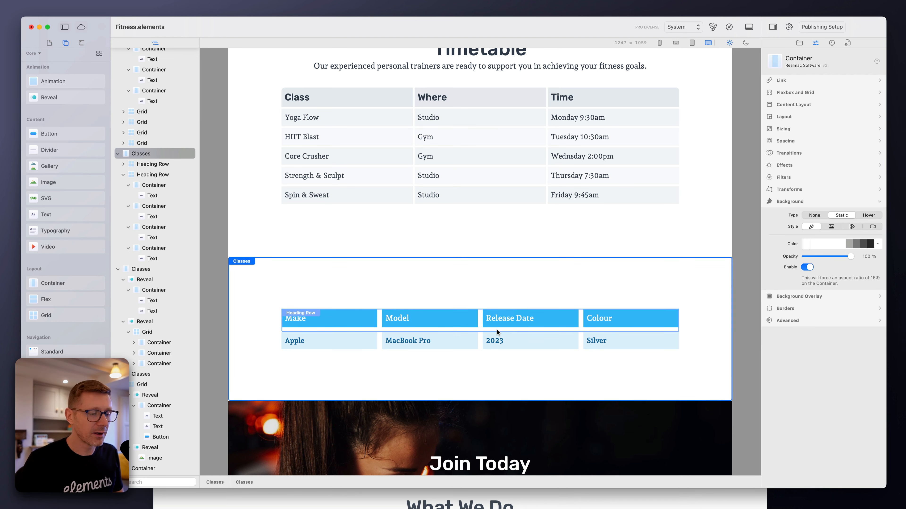
- Set the bottom padding of the second row's grid to 3 after trying 2.5
{"action": "left_click", "coordinate": [381, 341]}
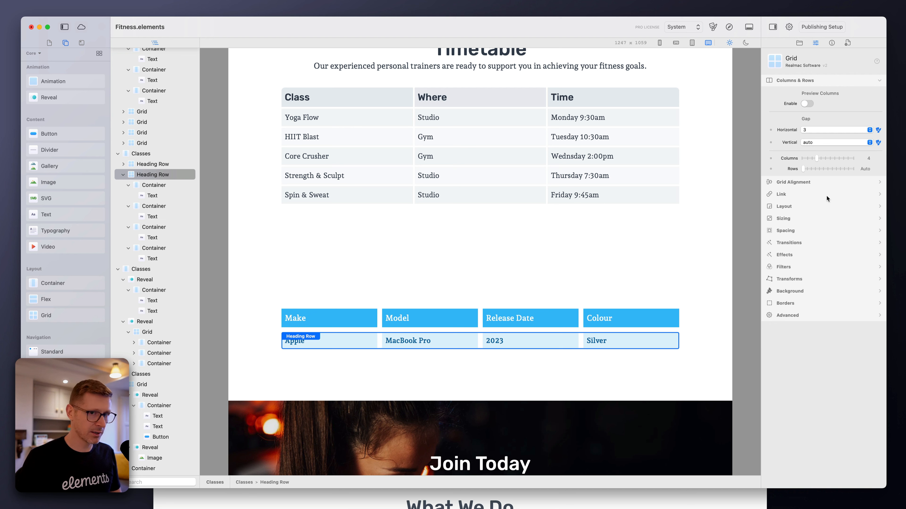
{"action": "left_click", "coordinate": [804, 230]}
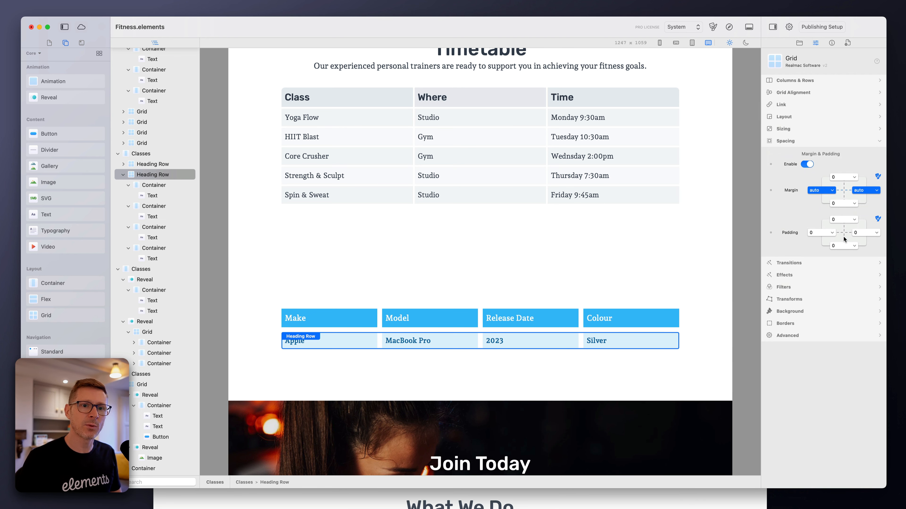
{"action": "left_click", "coordinate": [847, 246]}
{"action": "left_click", "coordinate": [844, 293]}
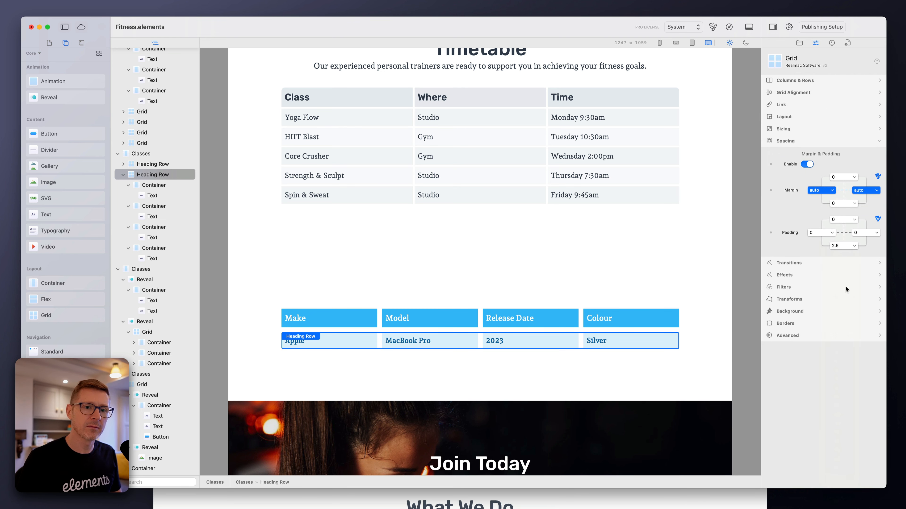
{"action": "left_click", "coordinate": [842, 245]}
{"action": "left_click", "coordinate": [840, 255]}
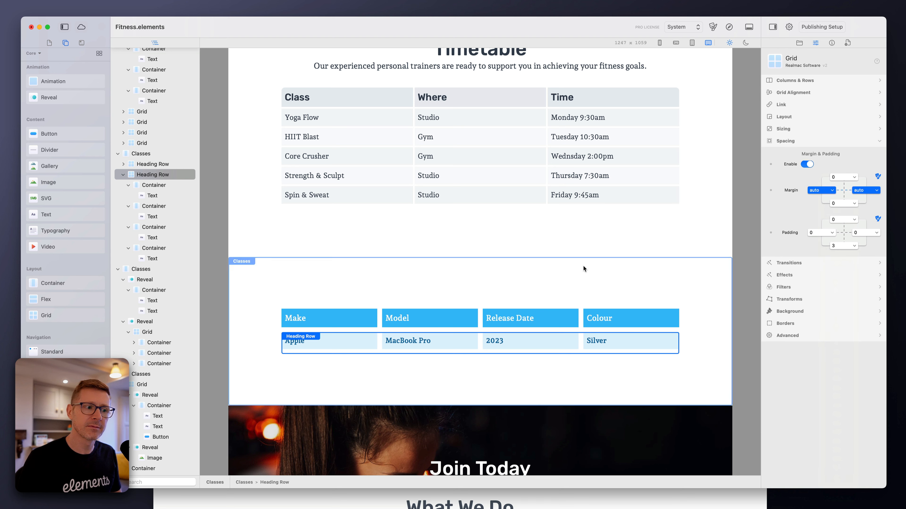
{"action": "left_click", "coordinate": [582, 251]}
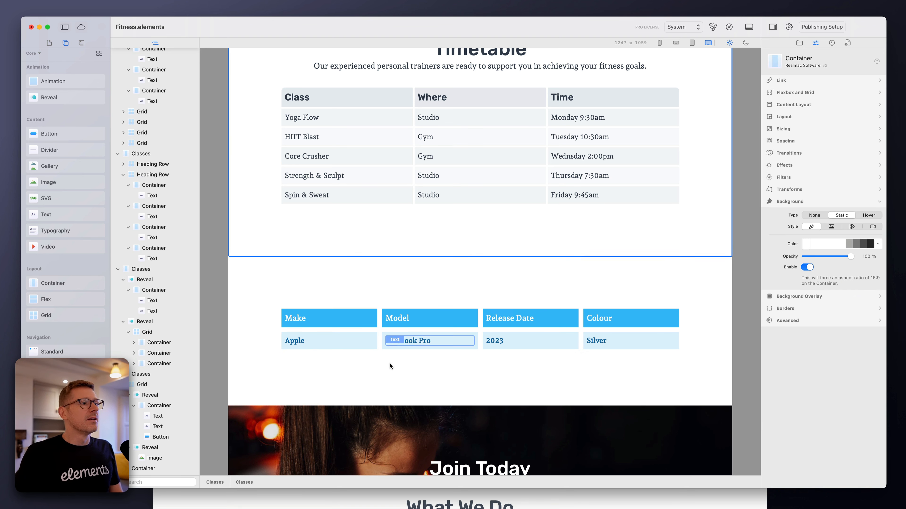
{"action": "left_click", "coordinate": [377, 337]}
{"action": "left_click", "coordinate": [379, 339]}
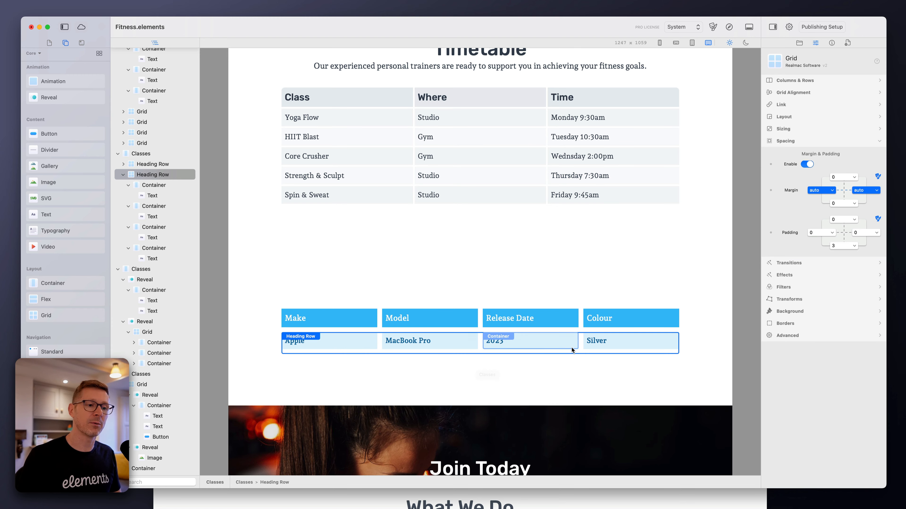
- Narrow the horizontal gap between the blue Heading Row's columns to 1
{"action": "scroll", "coordinate": [518, 288], "scroll_direction": "down", "scroll_amount": 3}
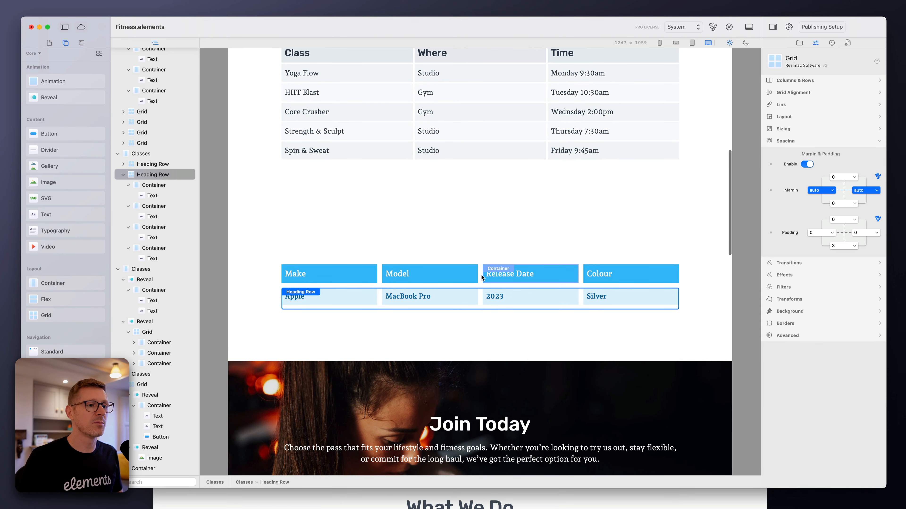
{"action": "left_click", "coordinate": [486, 224]}
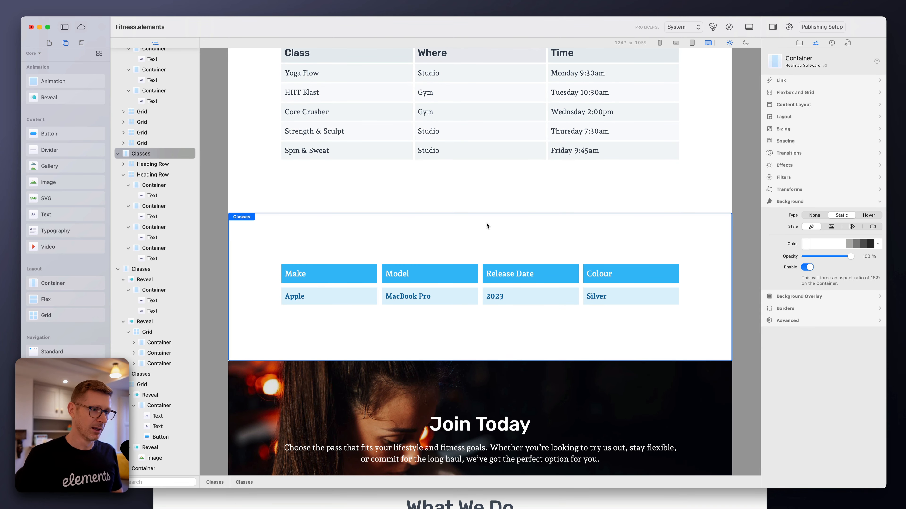
{"action": "left_click", "coordinate": [479, 273]}
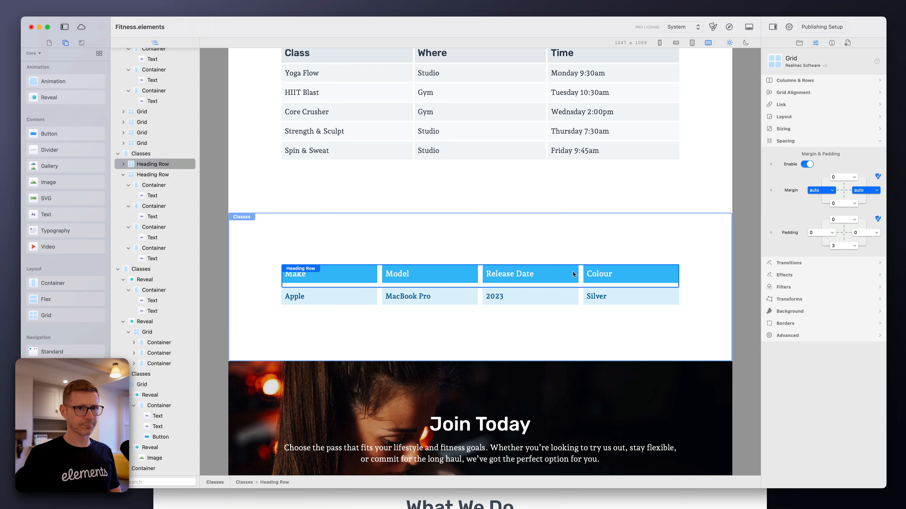
{"action": "left_click", "coordinate": [801, 82]}
{"action": "left_click", "coordinate": [827, 132]}
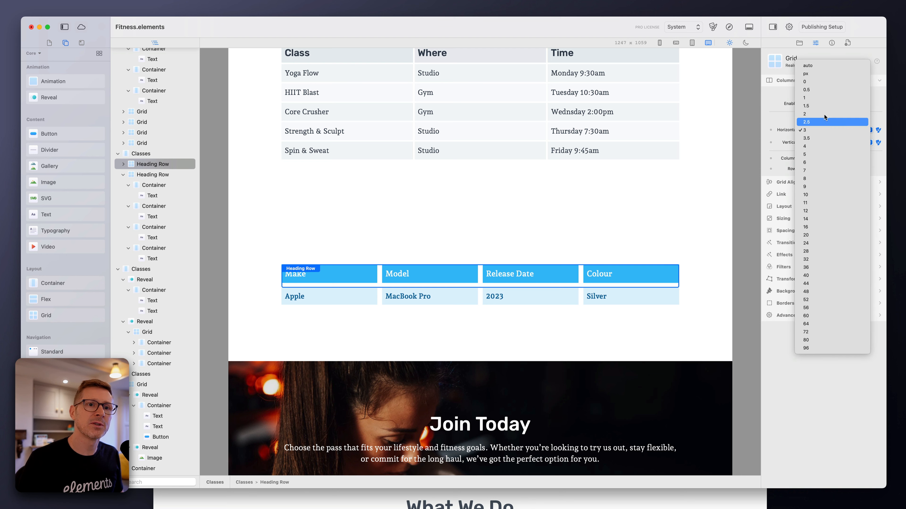
{"action": "left_click", "coordinate": [824, 115]}
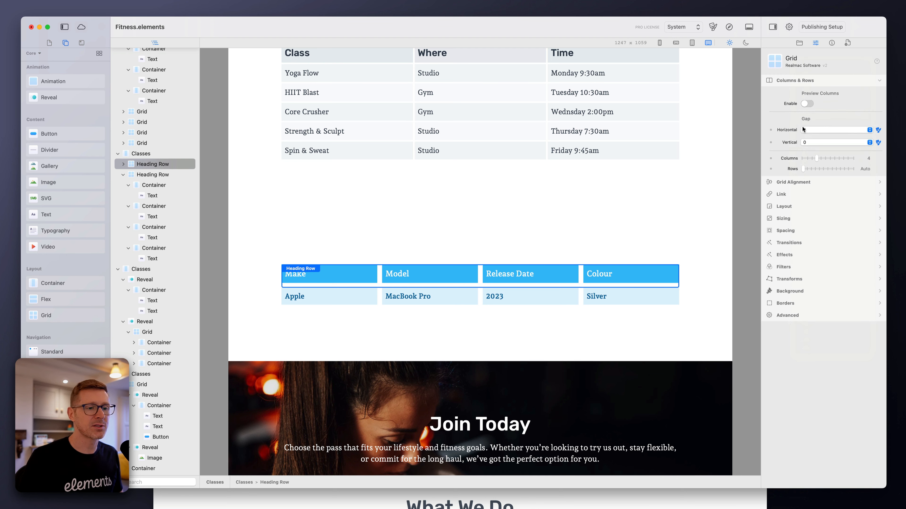
{"action": "left_click", "coordinate": [829, 127]}
{"action": "left_click", "coordinate": [833, 119]}
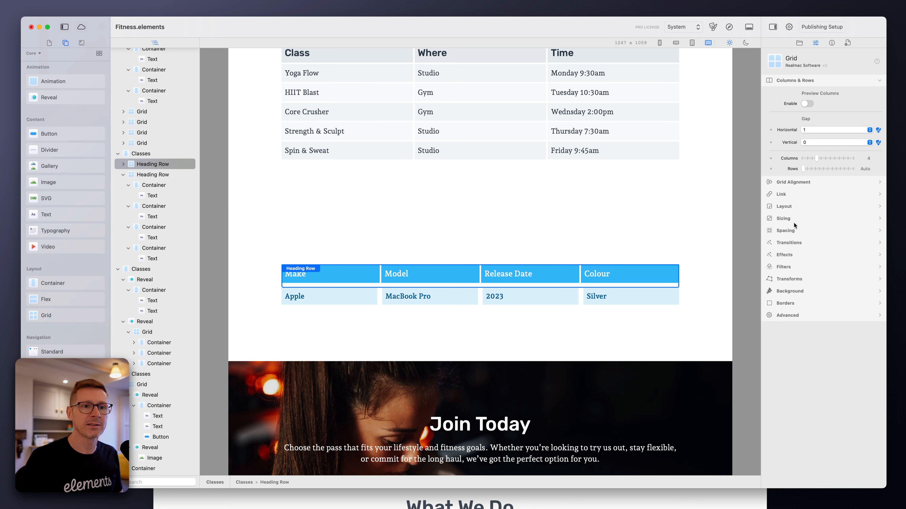
- Reduce the Heading Row's bottom padding to 1
{"action": "left_click", "coordinate": [793, 228]}
{"action": "left_click", "coordinate": [844, 246]}
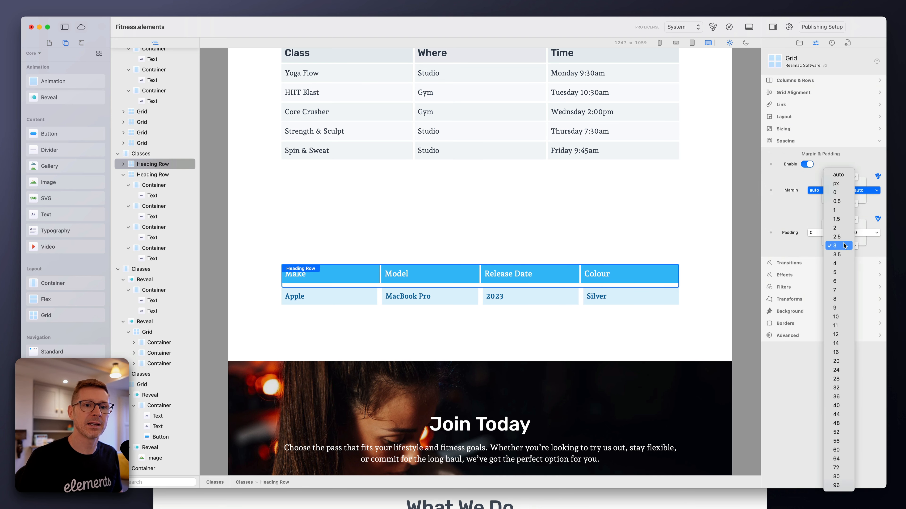
{"action": "left_click", "coordinate": [844, 211]}
- Set the horizontal gap of the MacBook Pro row's grid to 1 to match the Heading Row
{"action": "left_click", "coordinate": [582, 293]}
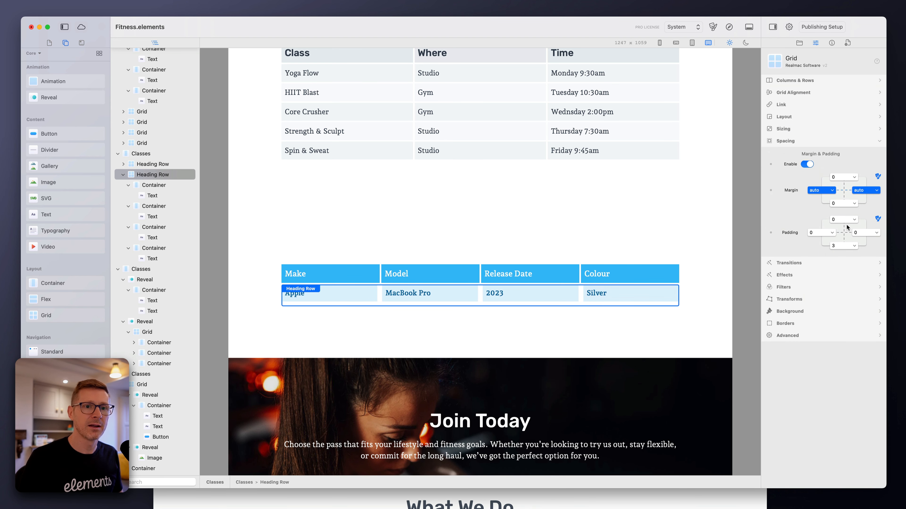
{"action": "left_click", "coordinate": [810, 92]}
{"action": "left_click", "coordinate": [799, 80]}
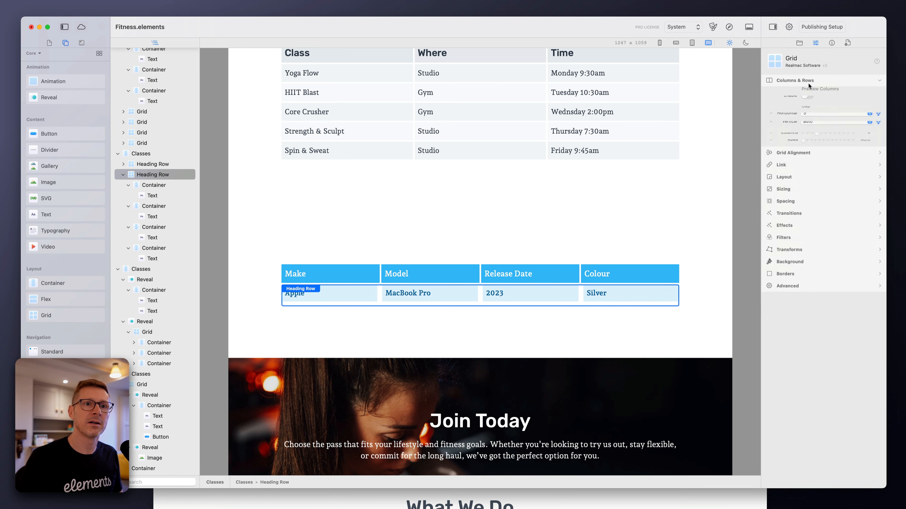
{"action": "left_click", "coordinate": [815, 130]}
{"action": "left_click", "coordinate": [815, 97]}
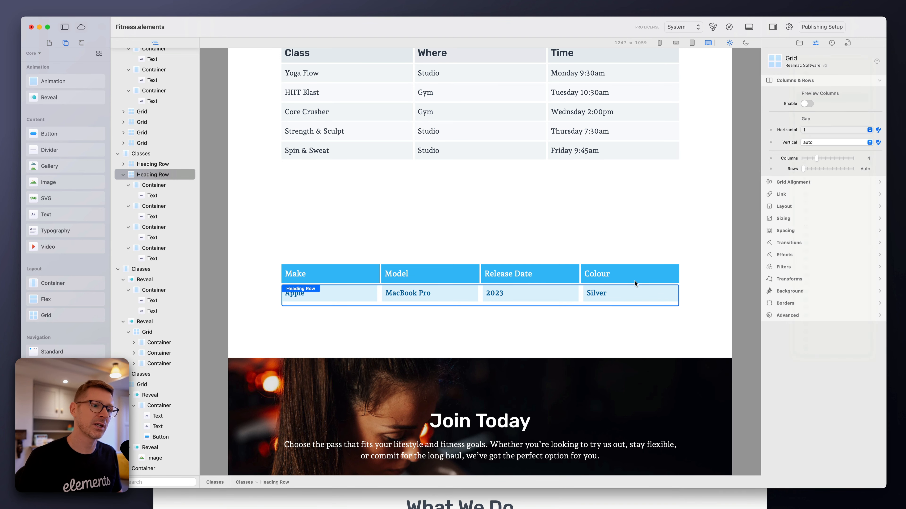
{"action": "left_click", "coordinate": [591, 333]}
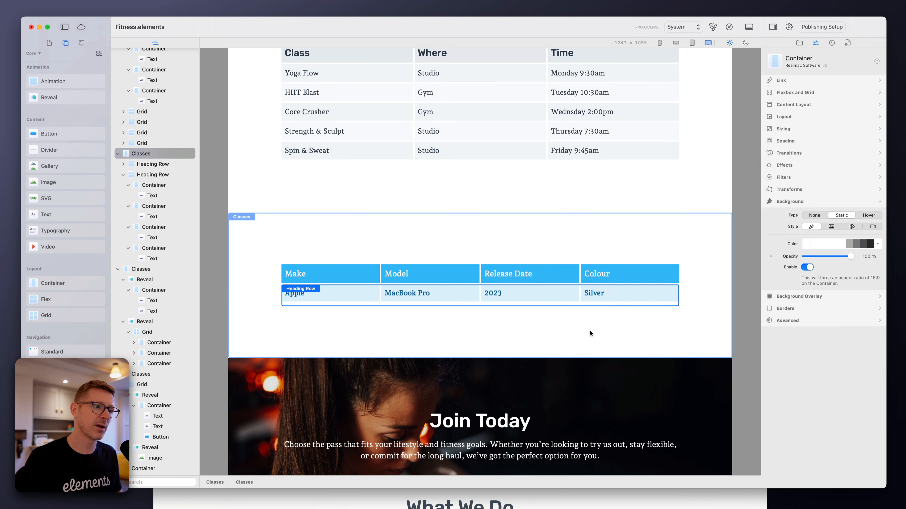
- Reduce the bottom padding of the MacBook Pro row's grid to 1
{"action": "left_click", "coordinate": [381, 293]}
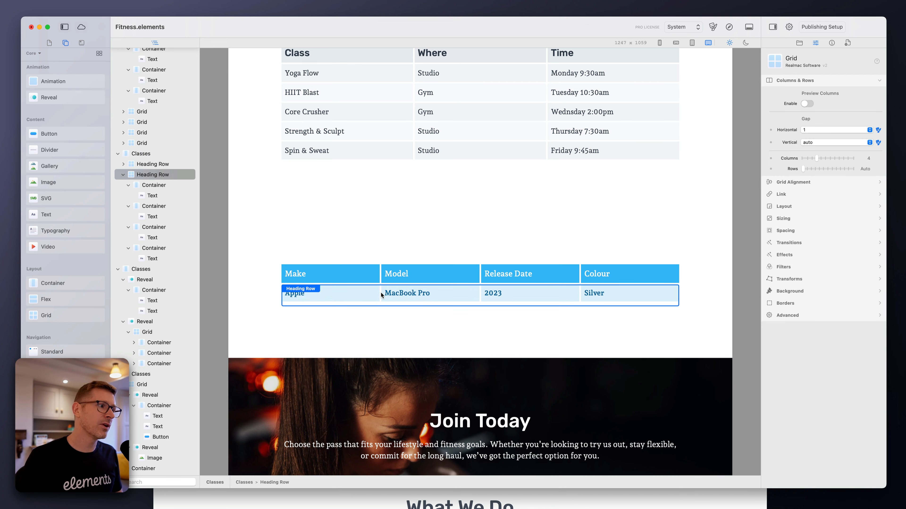
{"action": "left_click", "coordinate": [793, 235]}
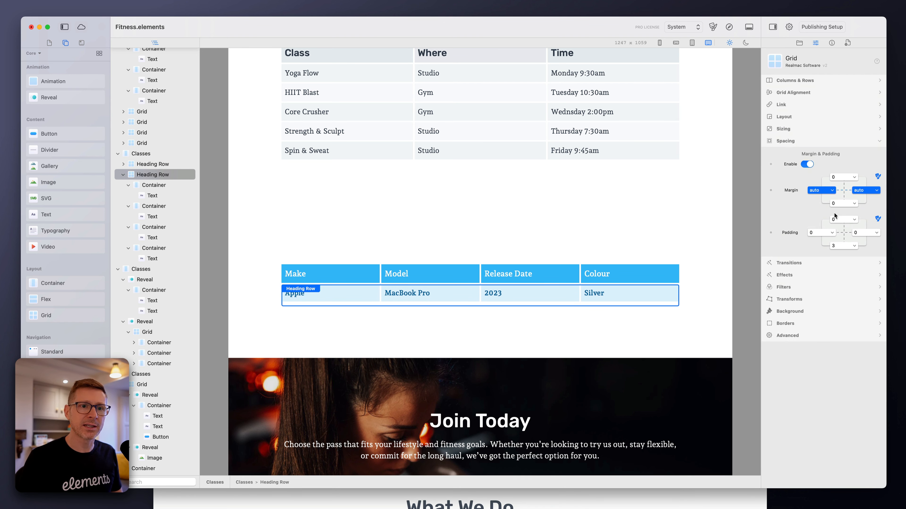
{"action": "left_click", "coordinate": [840, 246]}
{"action": "left_click", "coordinate": [842, 210]}
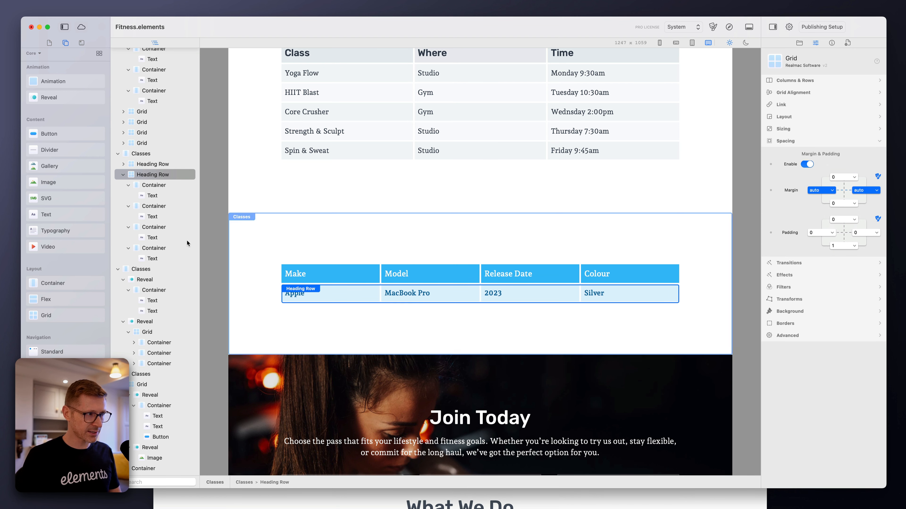
- Rename the second row's grid as "Row 1" and collapse it in the page structure
{"action": "double_click", "coordinate": [152, 175]}
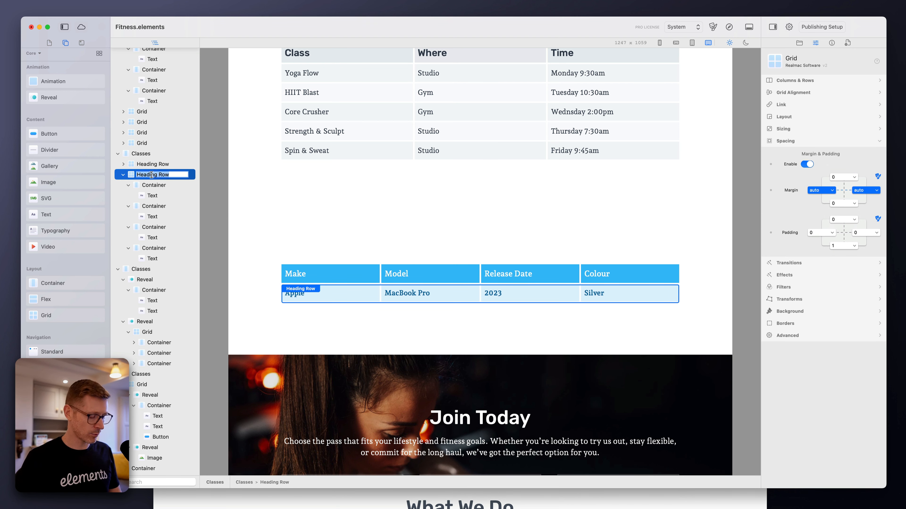
{"action": "type", "text": "Row 1"}
{"action": "key", "text": "Return"}
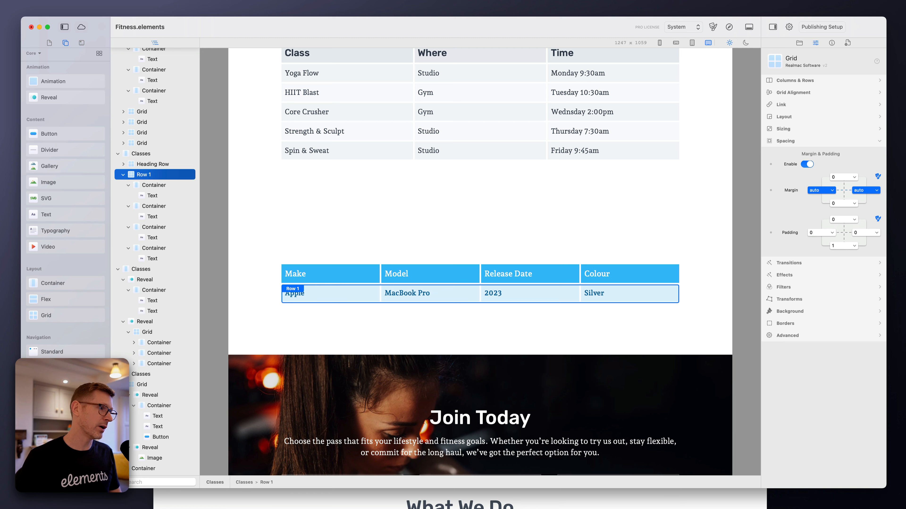
{"action": "left_click", "coordinate": [122, 175]}
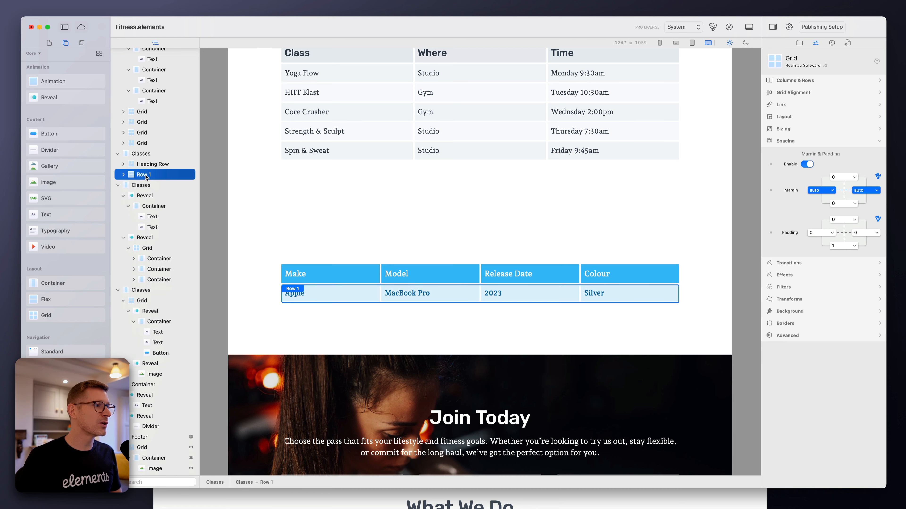
- Duplicate the Row 1 grid and rename the copy as "Row 2"
{"action": "right_click", "coordinate": [161, 178]}
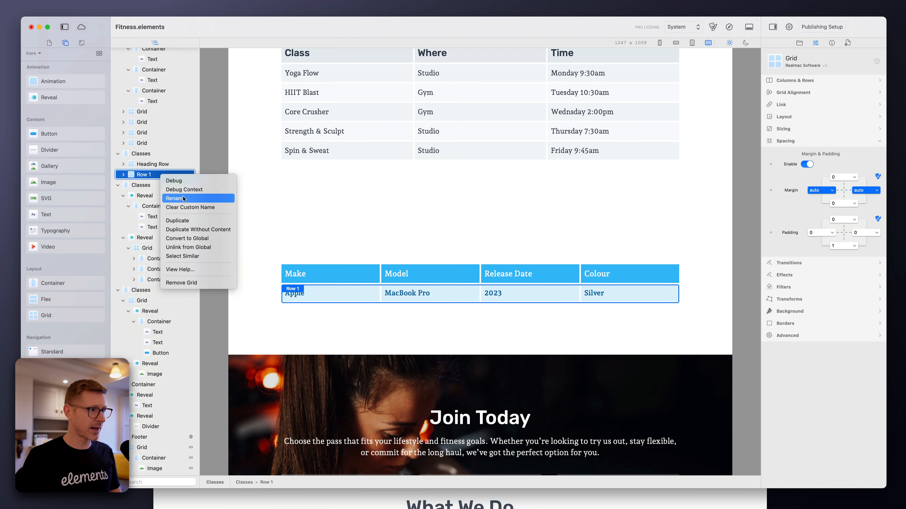
{"action": "left_click", "coordinate": [189, 220]}
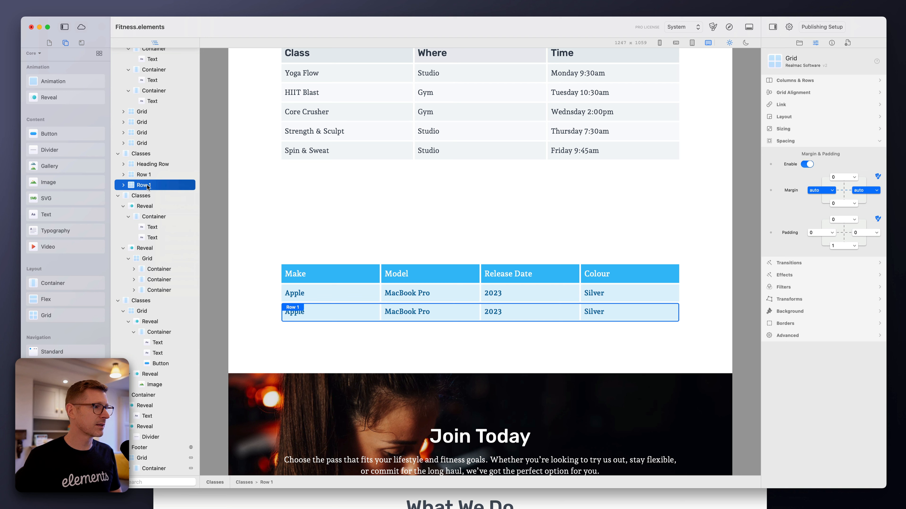
{"action": "double_click", "coordinate": [147, 185]}
{"action": "type", "text": "2"}
{"action": "key", "text": "Return"}
{"action": "left_click", "coordinate": [392, 330]}
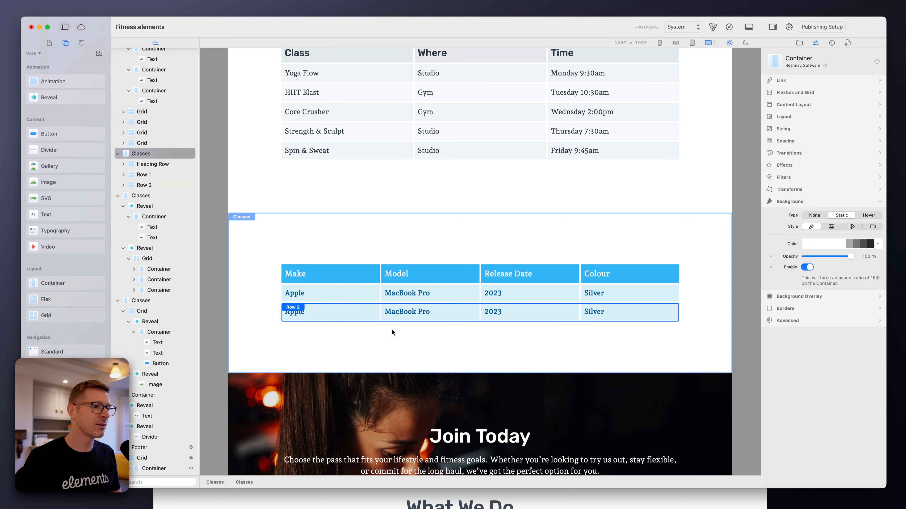
- Duplicate the Row 2 grid and rename the lower copy as "Row 3"
{"action": "left_click", "coordinate": [379, 311]}
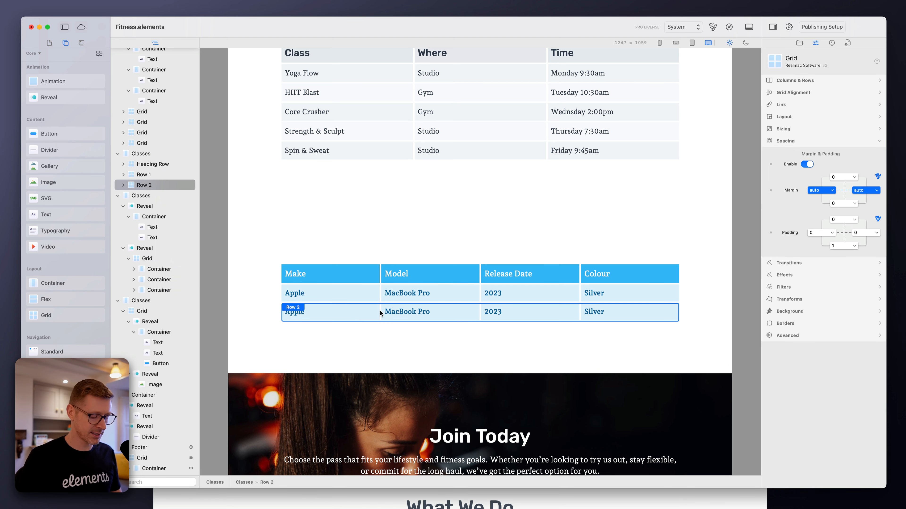
{"action": "key", "text": "super+d"}
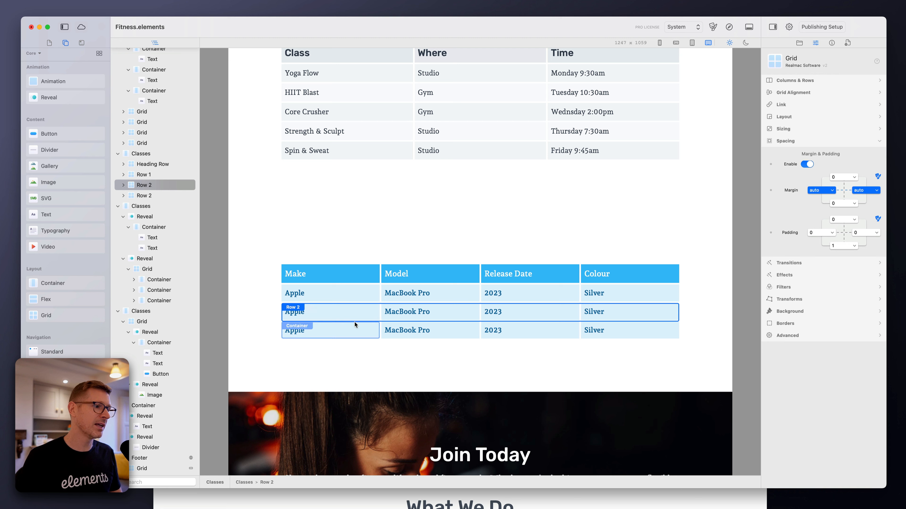
{"action": "left_click", "coordinate": [380, 331]}
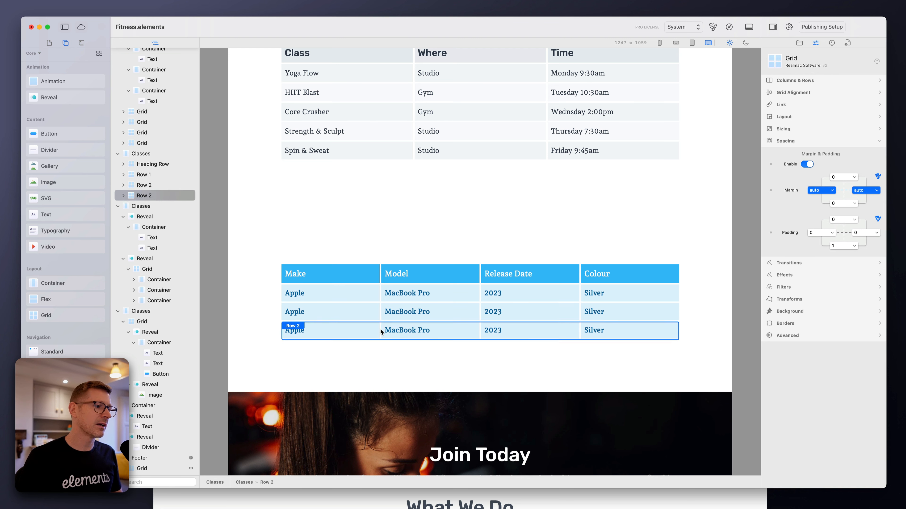
{"action": "left_click", "coordinate": [163, 199]}
{"action": "left_click", "coordinate": [162, 199]}
{"action": "type", "text": "Row 3"}
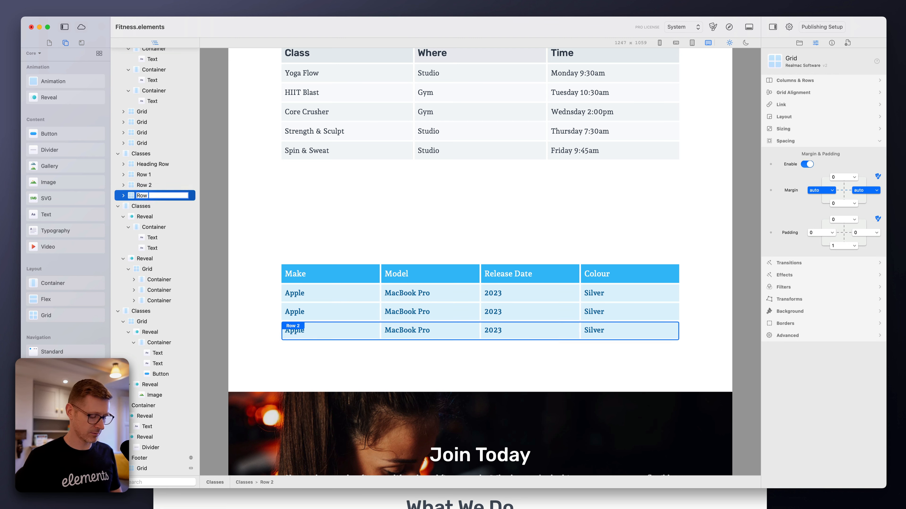
{"action": "key", "text": "Return"}
- Give all four cell containers of Row 2 the lightest blue background shade and collapse Row 2 in the page structure
{"action": "left_click", "coordinate": [373, 307]}
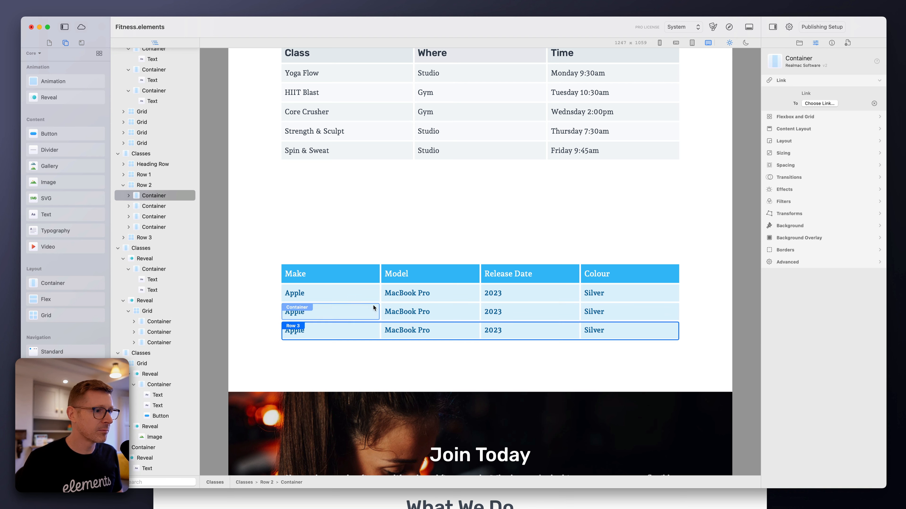
{"action": "left_click", "coordinate": [452, 305], "text": "shift"}
{"action": "left_click", "coordinate": [550, 303], "text": "shift"}
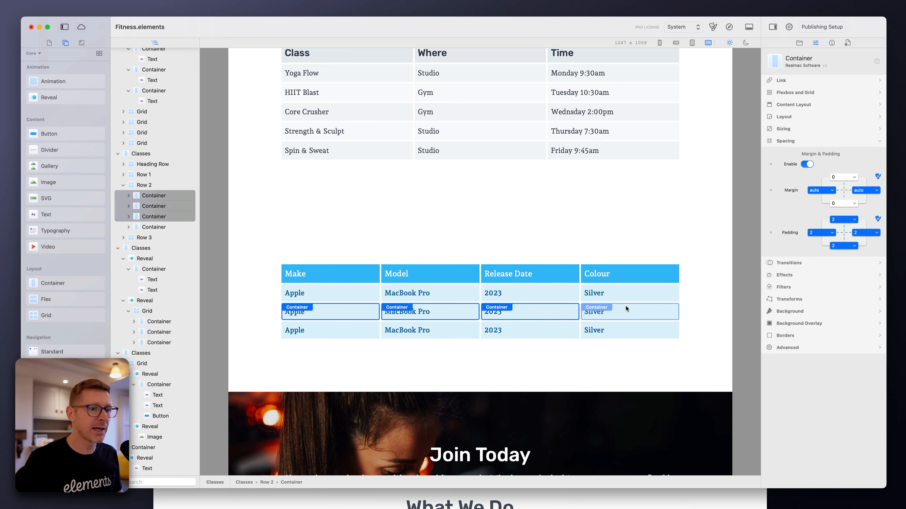
{"action": "left_click", "coordinate": [625, 305], "text": "shift"}
{"action": "left_click", "coordinate": [808, 308]}
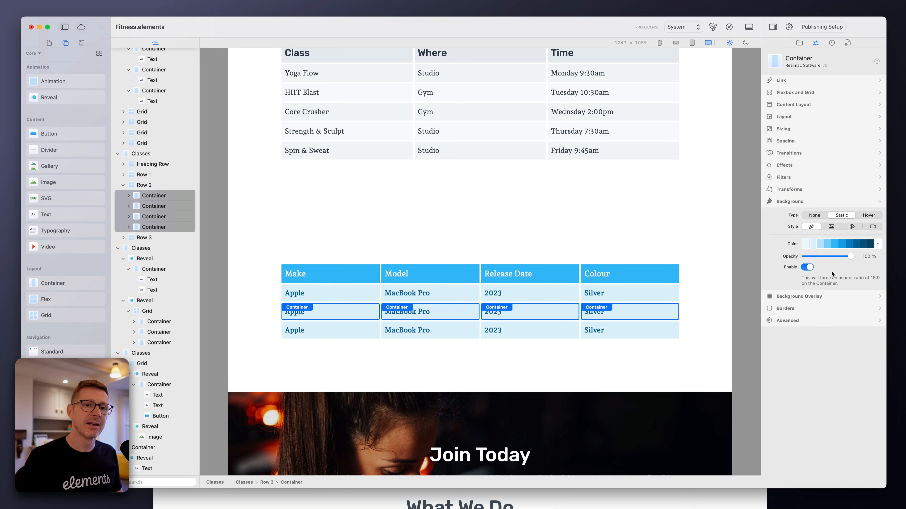
{"action": "left_click", "coordinate": [807, 245]}
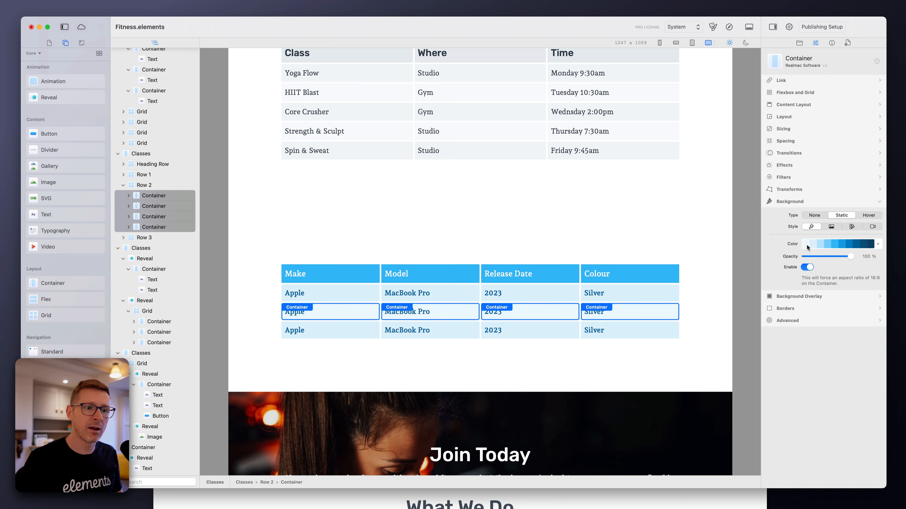
{"action": "left_click", "coordinate": [705, 270]}
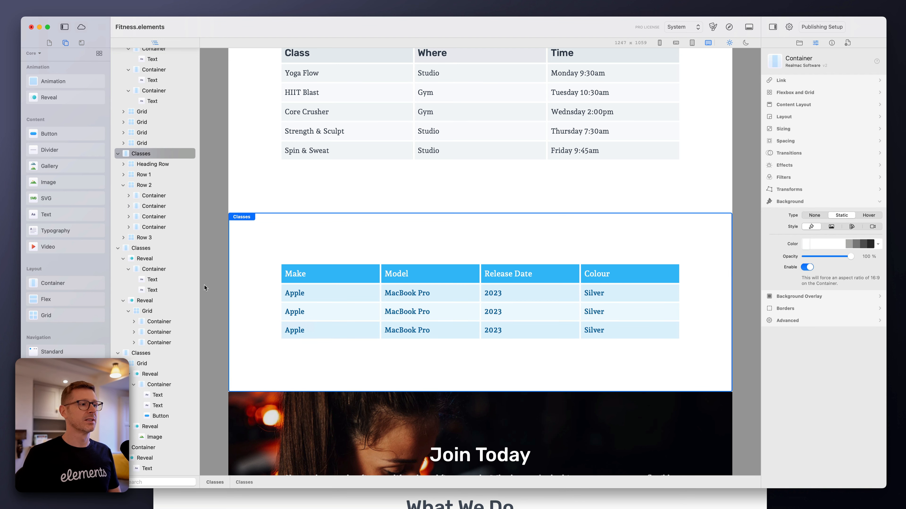
{"action": "left_click", "coordinate": [123, 185]}
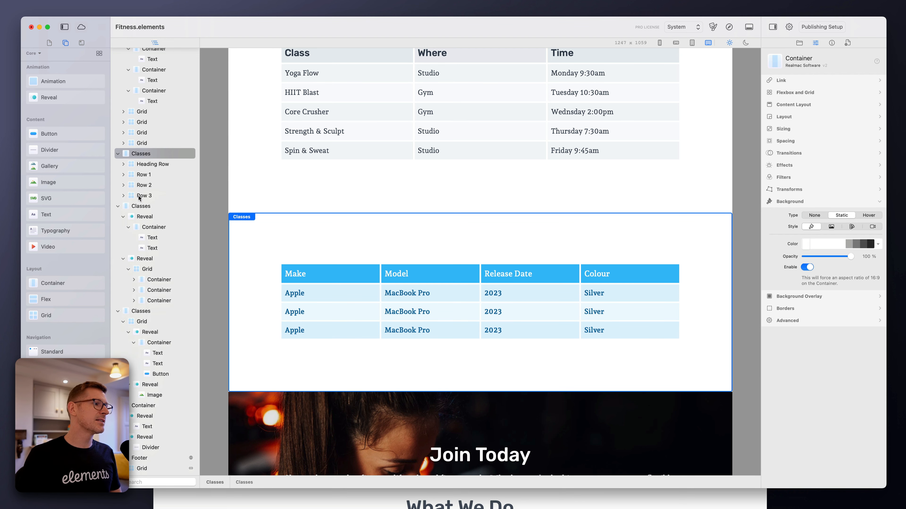
- Duplicate the lighter Row 2 grid and move the copy below Row 3 to continue the alternating row colours
{"action": "left_click", "coordinate": [170, 198]}
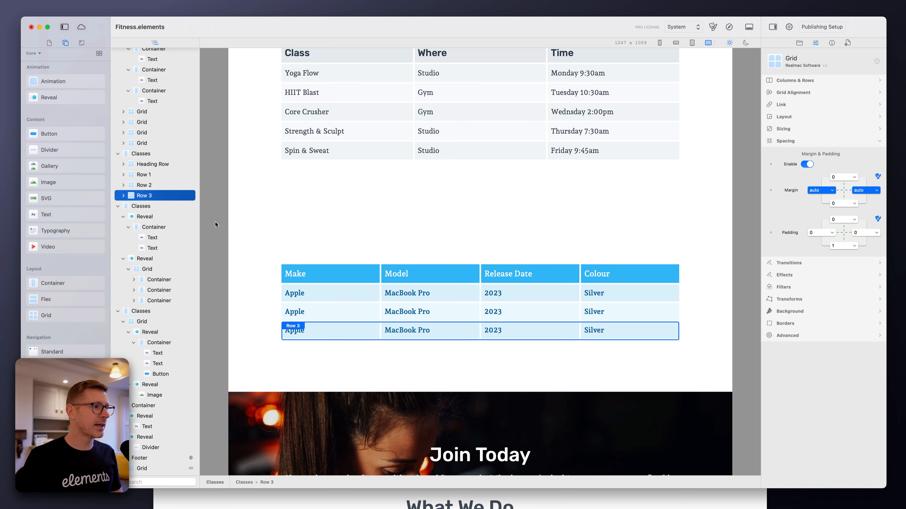
{"action": "right_click", "coordinate": [166, 199]}
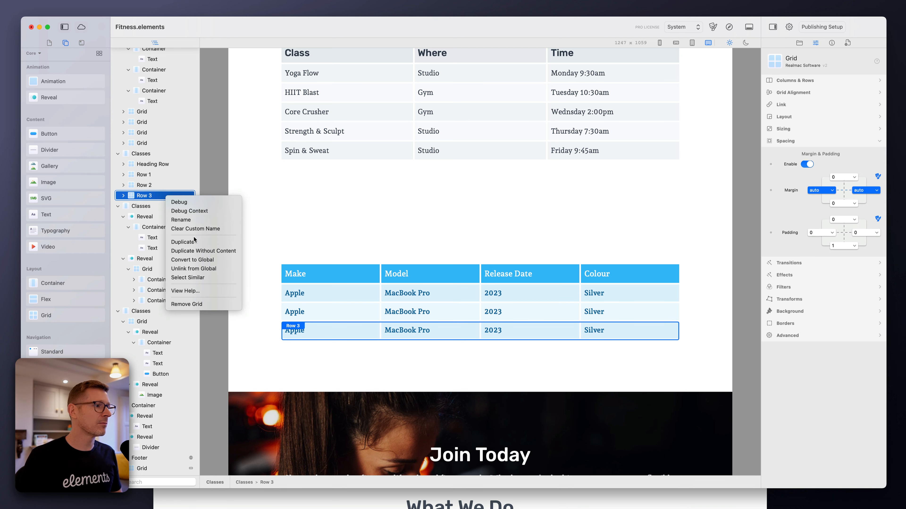
{"action": "left_click", "coordinate": [137, 185]}
{"action": "left_click", "coordinate": [138, 185]}
{"action": "right_click", "coordinate": [140, 185]}
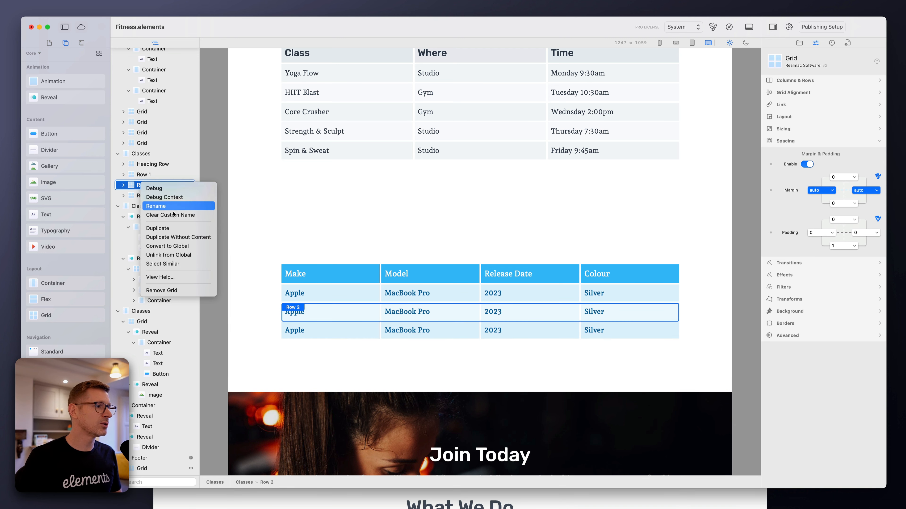
{"action": "left_click", "coordinate": [174, 229]}
{"action": "left_click_drag", "start_coordinate": [130, 196], "coordinate": [148, 156]}
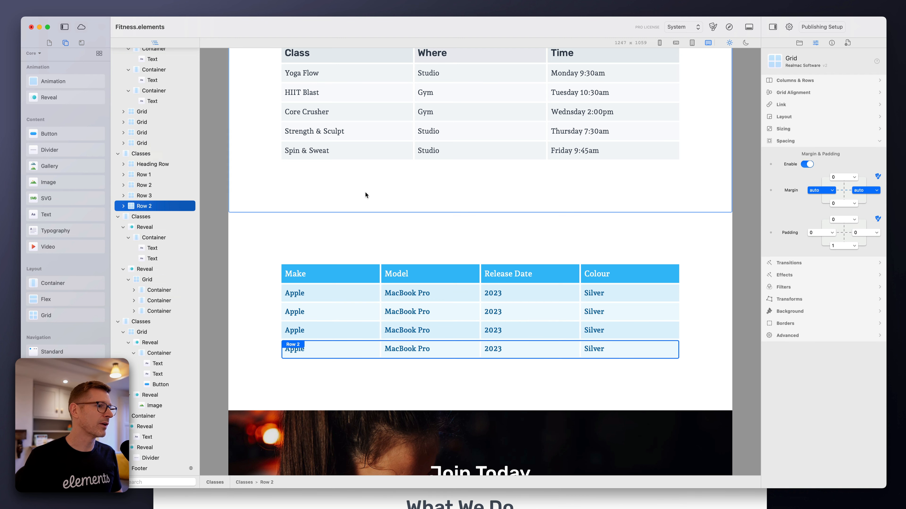
{"action": "left_click", "coordinate": [519, 383]}
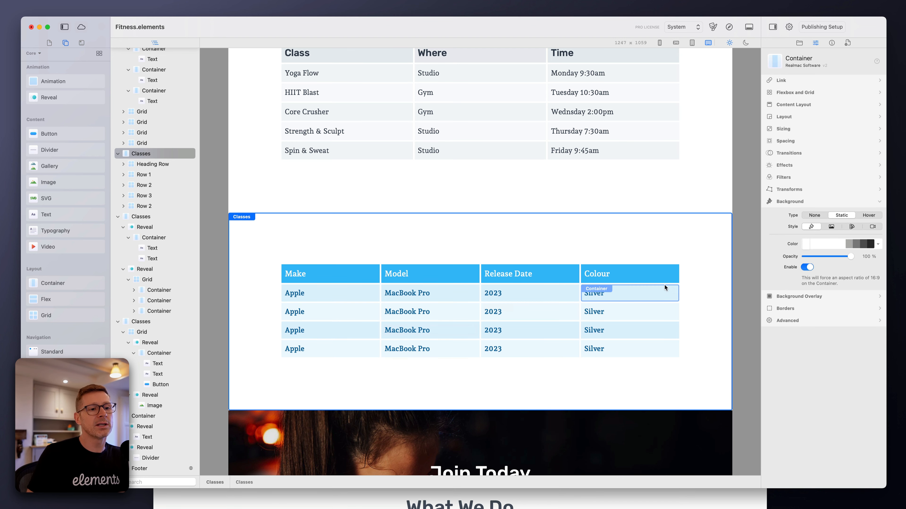
{"action": "double_click", "coordinate": [607, 292]}
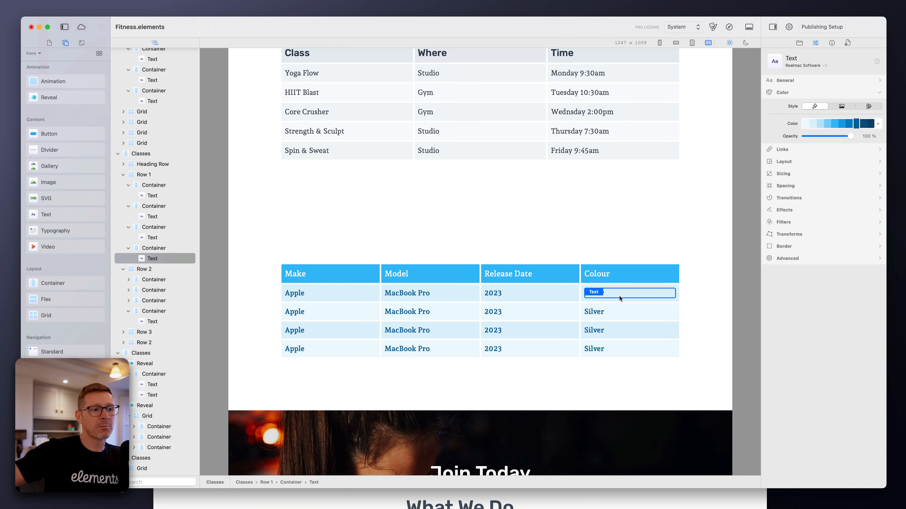
{"action": "scroll", "coordinate": [606, 303], "scroll_direction": "down", "scroll_amount": 1}
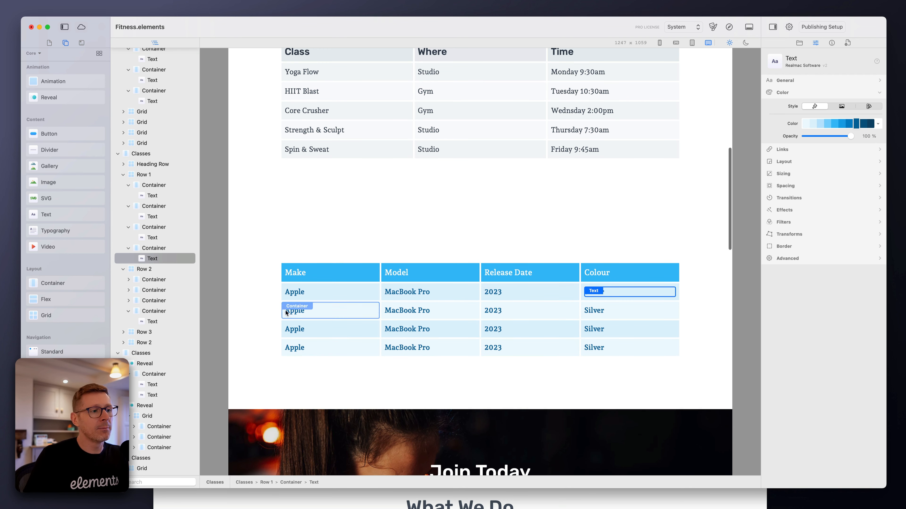
{"action": "scroll", "coordinate": [353, 168], "scroll_direction": "up", "scroll_amount": 1}
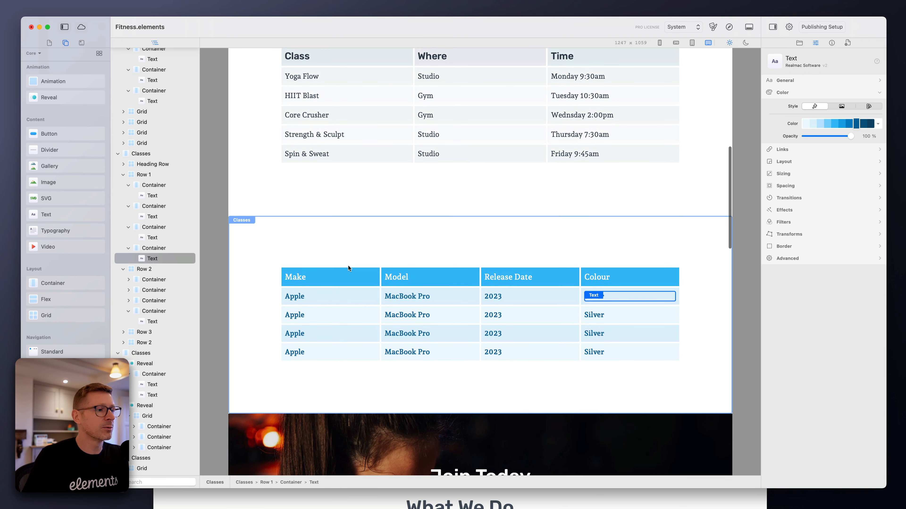
{"action": "left_click", "coordinate": [343, 270]}
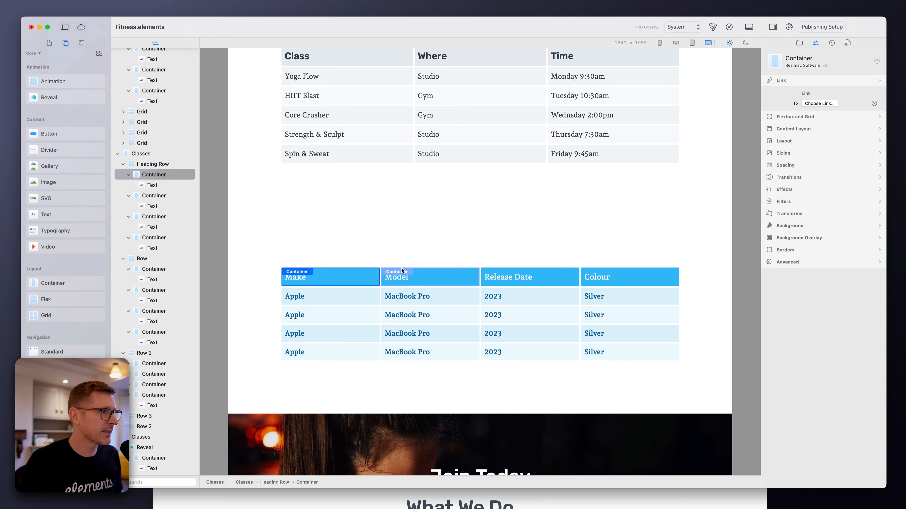
{"action": "left_click", "coordinate": [425, 268], "text": "shift"}
{"action": "left_click", "coordinate": [520, 268], "text": "shift"}
{"action": "scroll", "coordinate": [533, 223], "scroll_direction": "up", "scroll_amount": 3}
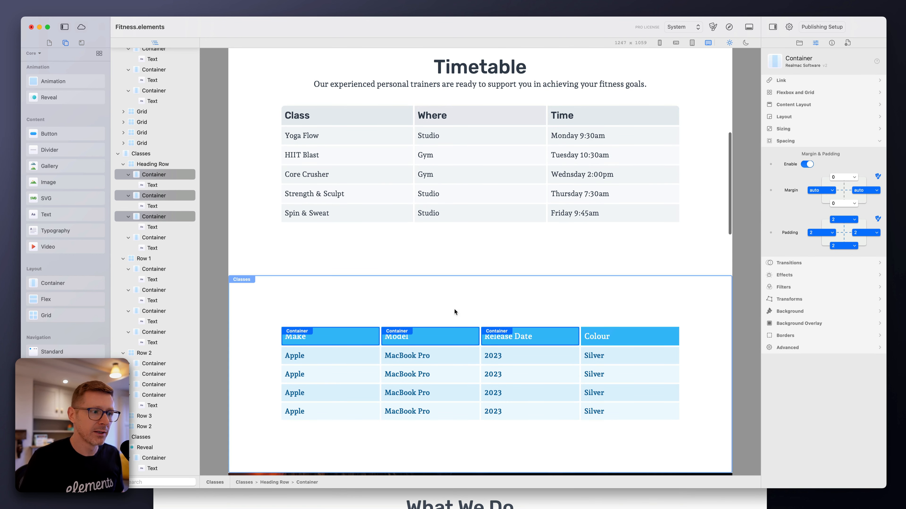
{"action": "left_click", "coordinate": [438, 314]}
- Give the Make heading cell a static border with a 2xl radius on its top-left corner
{"action": "left_click", "coordinate": [333, 329]}
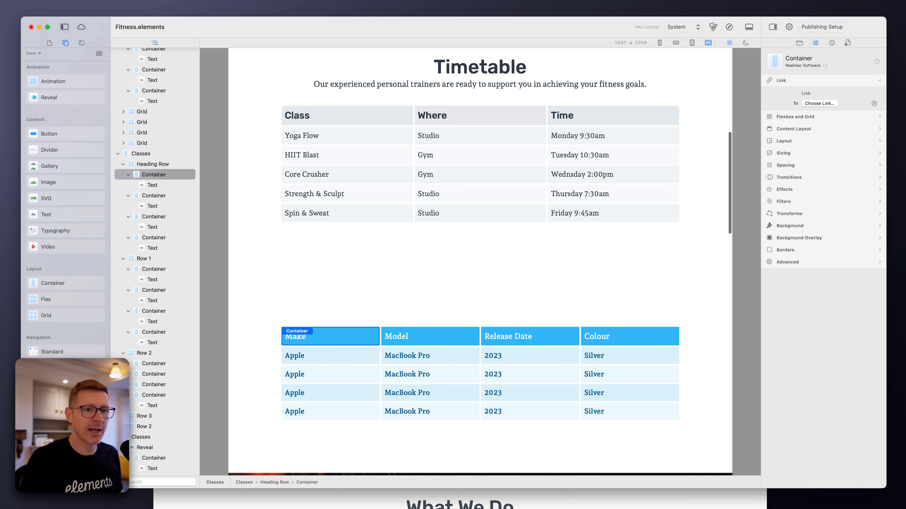
{"action": "left_click", "coordinate": [812, 249]}
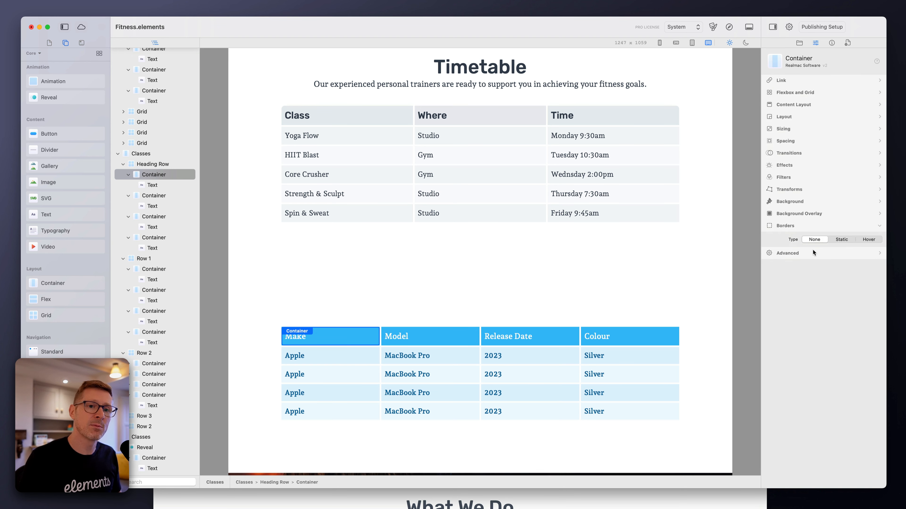
{"action": "left_click", "coordinate": [845, 241]}
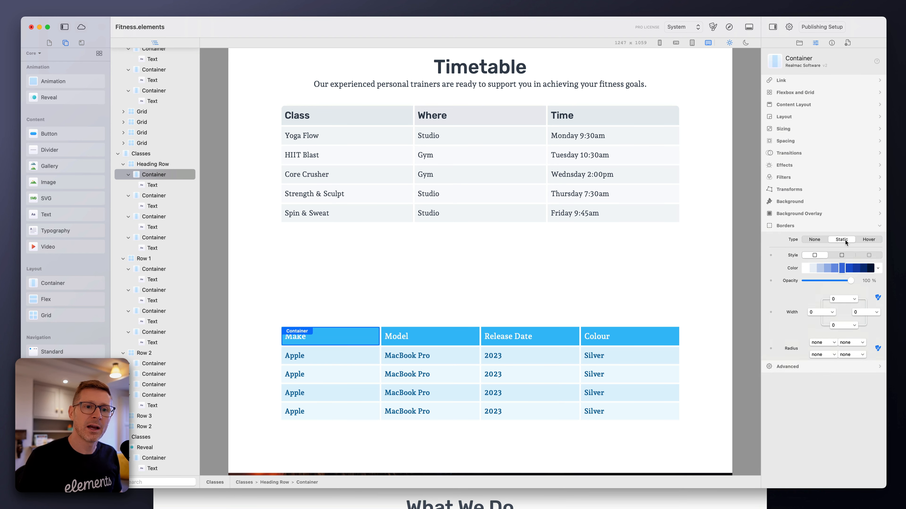
{"action": "left_click", "coordinate": [822, 343]}
{"action": "left_click", "coordinate": [825, 367]}
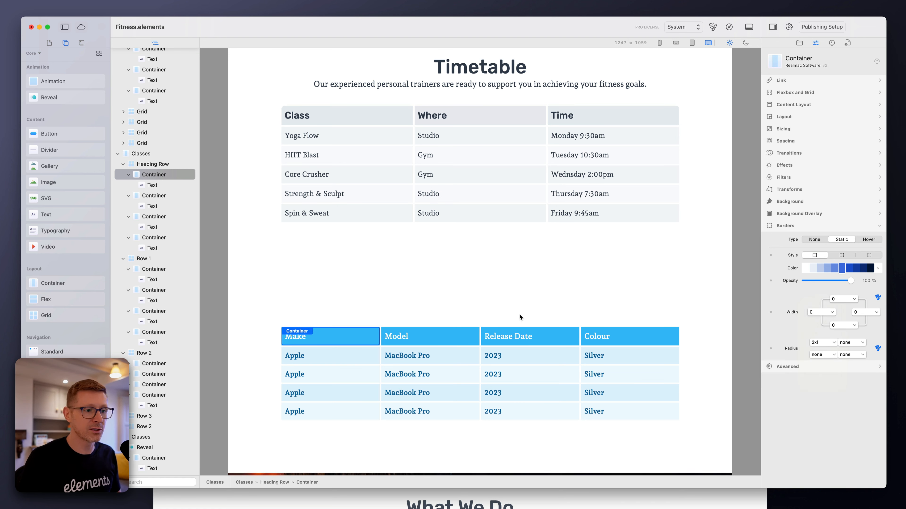
{"action": "left_click", "coordinate": [499, 300]}
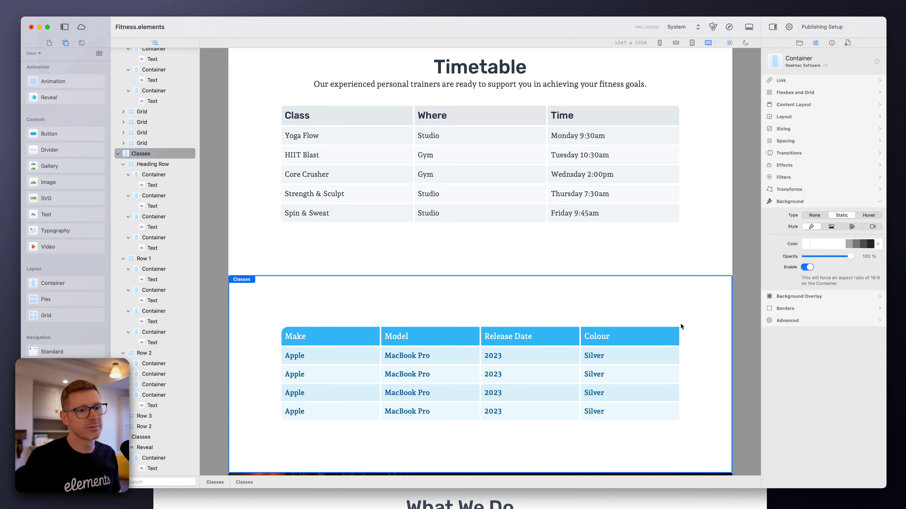
- Give the Colour heading cell a static border with a 2xl radius on its top-right corner
{"action": "left_click", "coordinate": [675, 329]}
{"action": "left_click", "coordinate": [797, 263]}
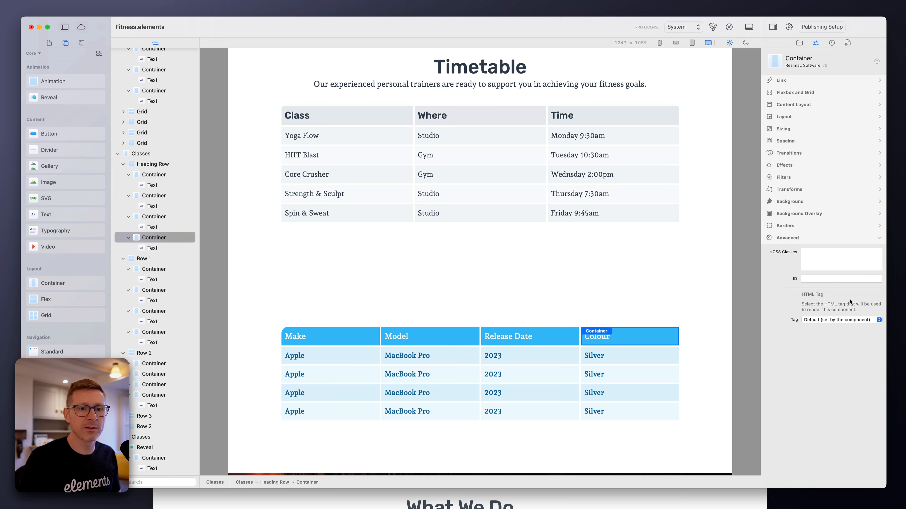
{"action": "left_click", "coordinate": [798, 224]}
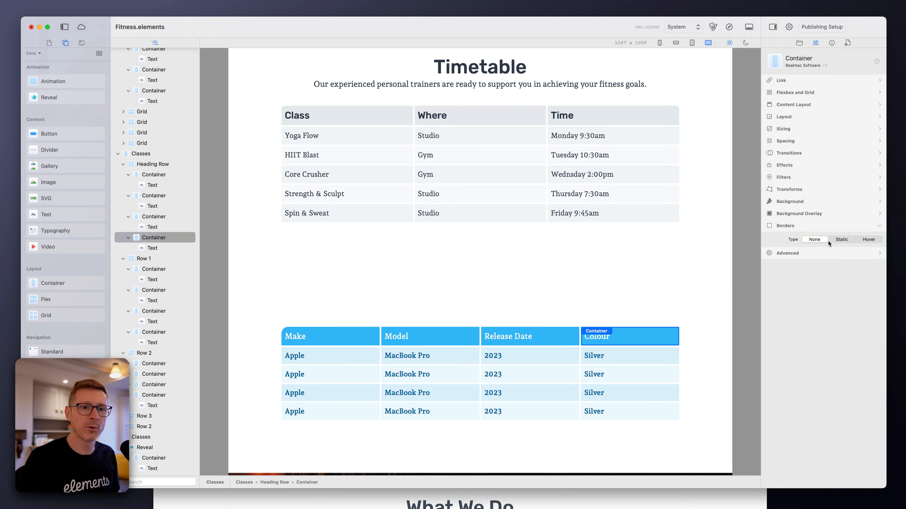
{"action": "left_click", "coordinate": [835, 241]}
{"action": "left_click", "coordinate": [856, 343]}
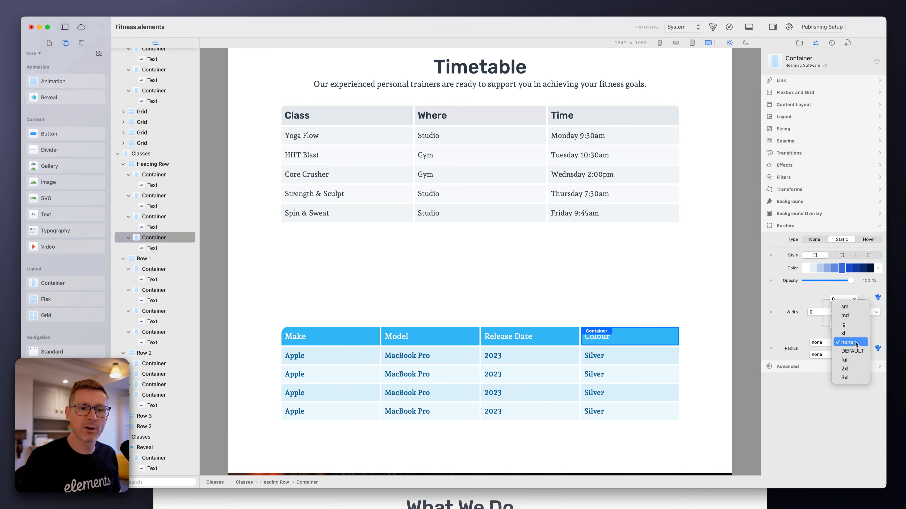
{"action": "left_click", "coordinate": [855, 369]}
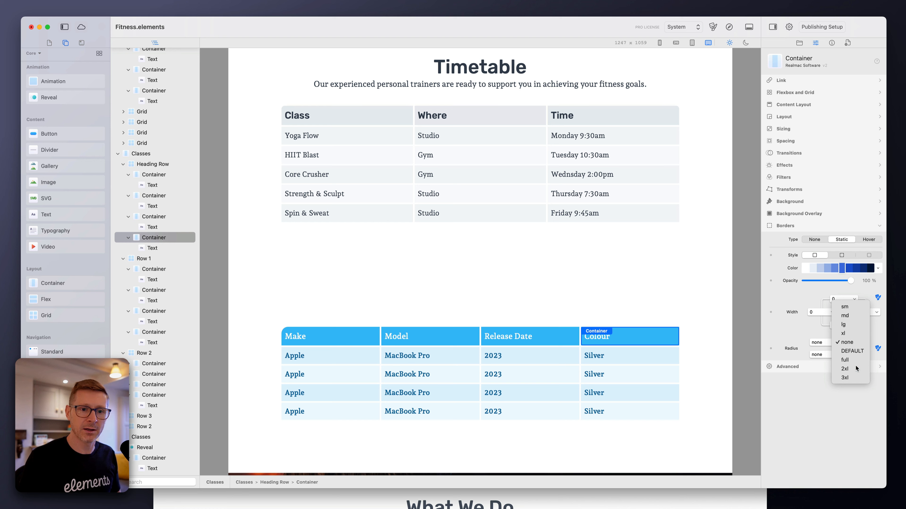
{"action": "left_click", "coordinate": [716, 303]}
- Narrow the page preview to about 518 px to check the table at mobile width, and widen it back to about 1209 px
{"action": "scroll", "coordinate": [710, 360], "scroll_direction": "down", "scroll_amount": 3}
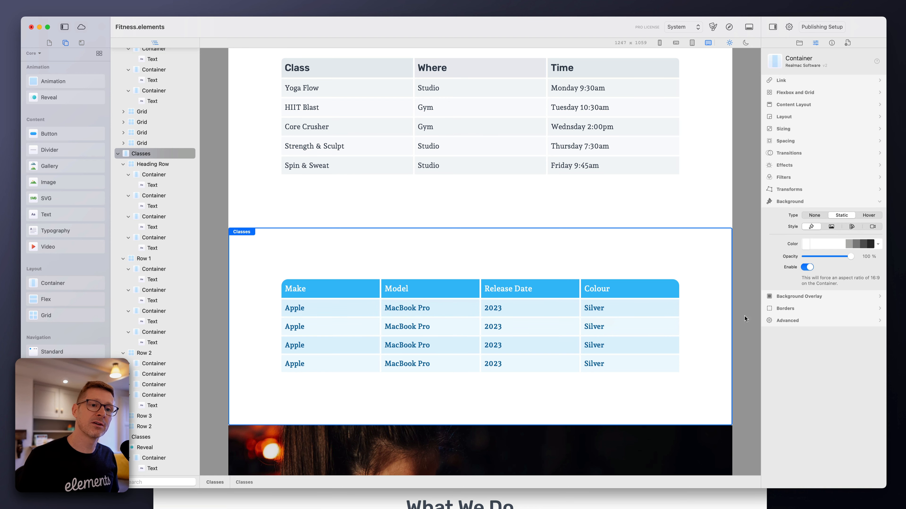
{"action": "left_click_drag", "start_coordinate": [732, 318], "coordinate": [585, 320]}
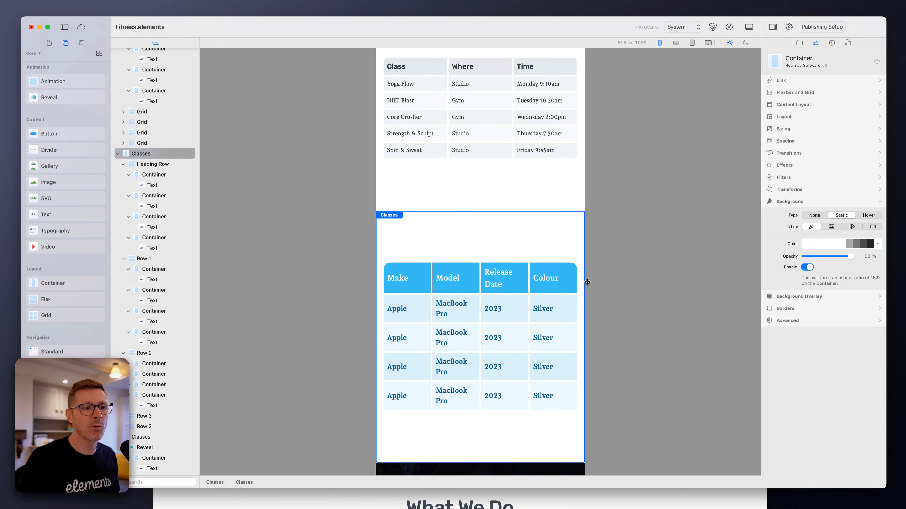
{"action": "left_click_drag", "start_coordinate": [586, 282], "coordinate": [724, 280]}
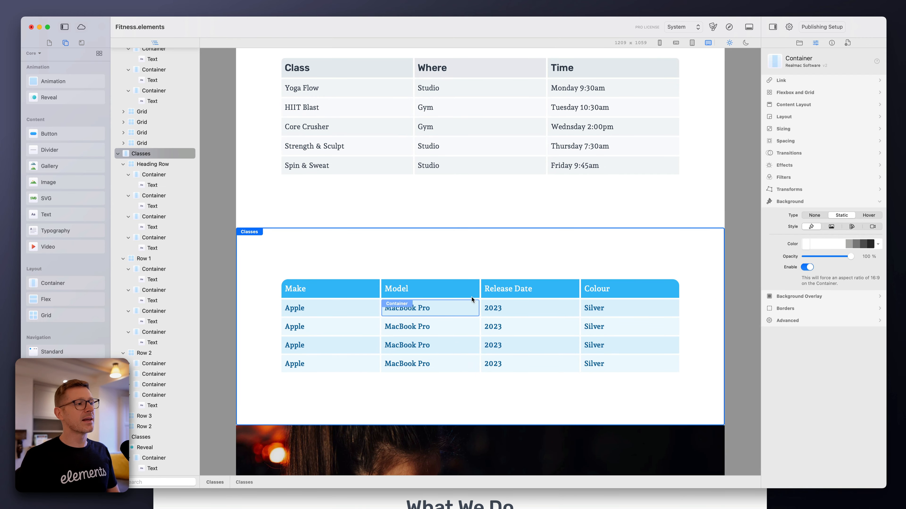
- Look over the Classes page from the two tables down to the red banner and back up to the header image
{"action": "scroll", "coordinate": [338, 149], "scroll_direction": "up", "scroll_amount": 1}
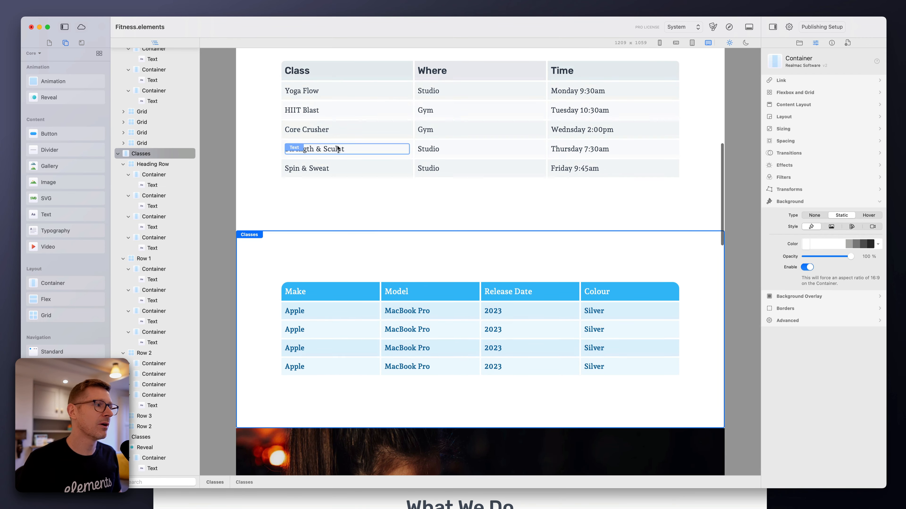
{"action": "scroll", "coordinate": [338, 143], "scroll_direction": "up", "scroll_amount": 5}
{"action": "scroll", "coordinate": [457, 290], "scroll_direction": "down", "scroll_amount": 3}
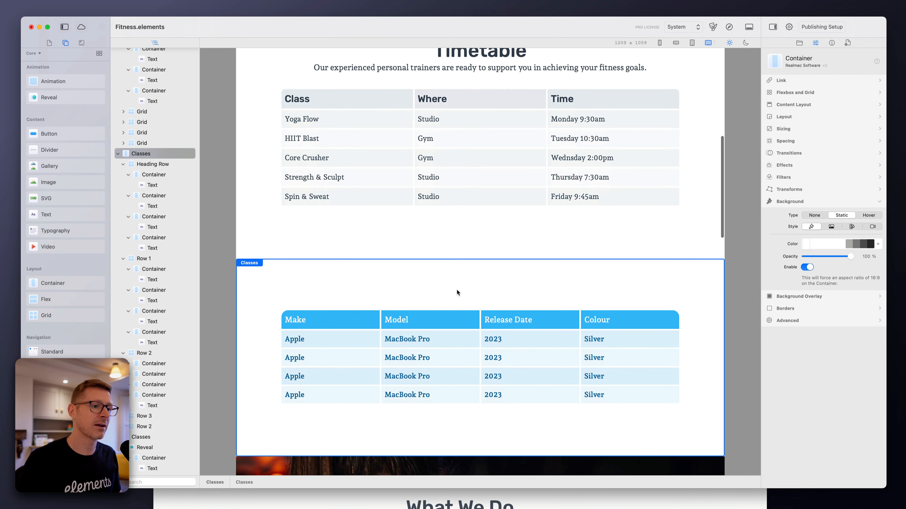
{"action": "scroll", "coordinate": [457, 290], "scroll_direction": "down", "scroll_amount": 10}
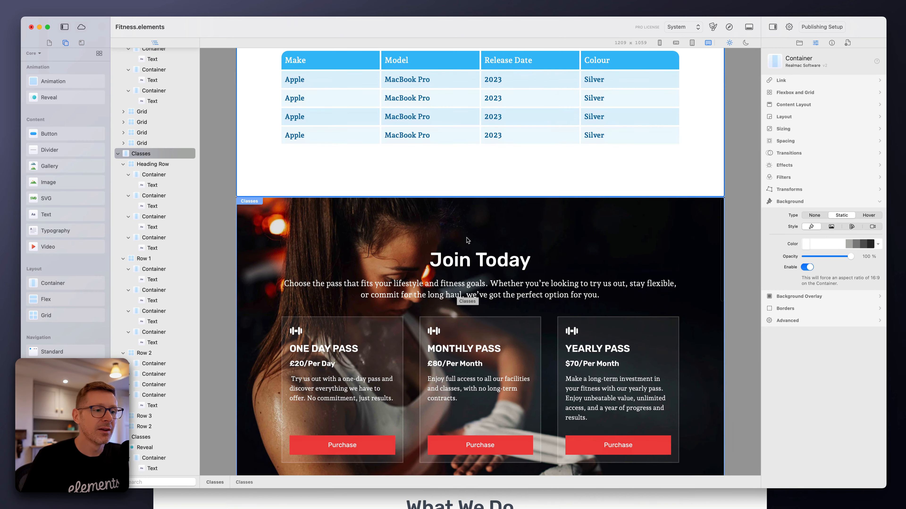
{"action": "scroll", "coordinate": [466, 238], "scroll_direction": "down", "scroll_amount": 2}
{"action": "scroll", "coordinate": [466, 238], "scroll_direction": "down", "scroll_amount": 12}
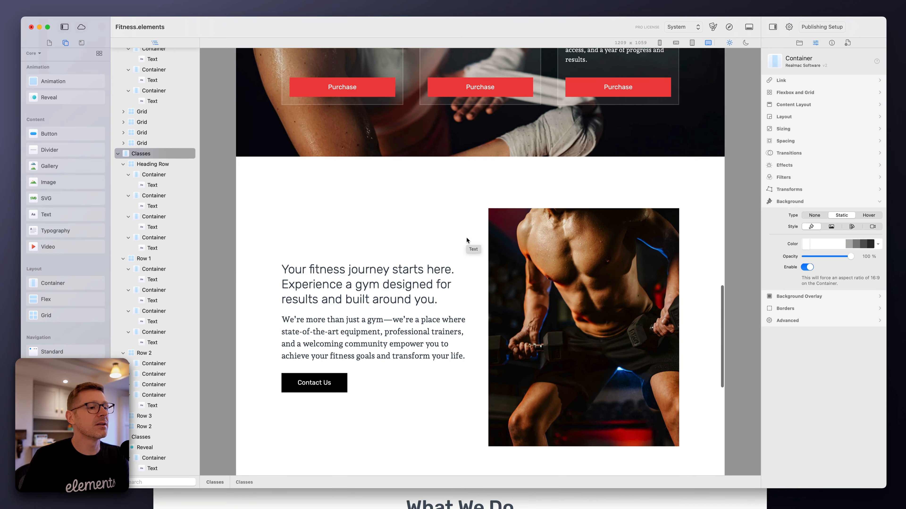
{"action": "scroll", "coordinate": [466, 238], "scroll_direction": "down", "scroll_amount": 4}
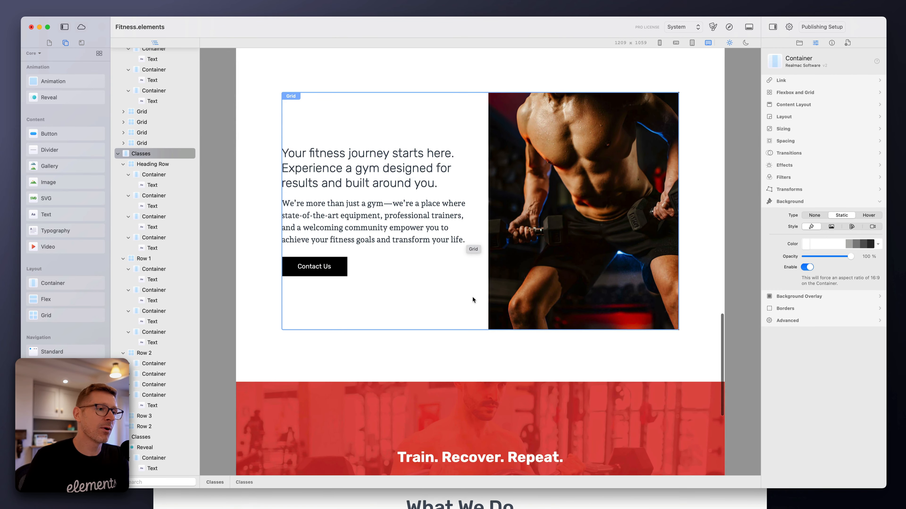
{"action": "scroll", "coordinate": [473, 299], "scroll_direction": "down", "scroll_amount": 7}
{"action": "scroll", "coordinate": [472, 299], "scroll_direction": "up", "scroll_amount": 20}
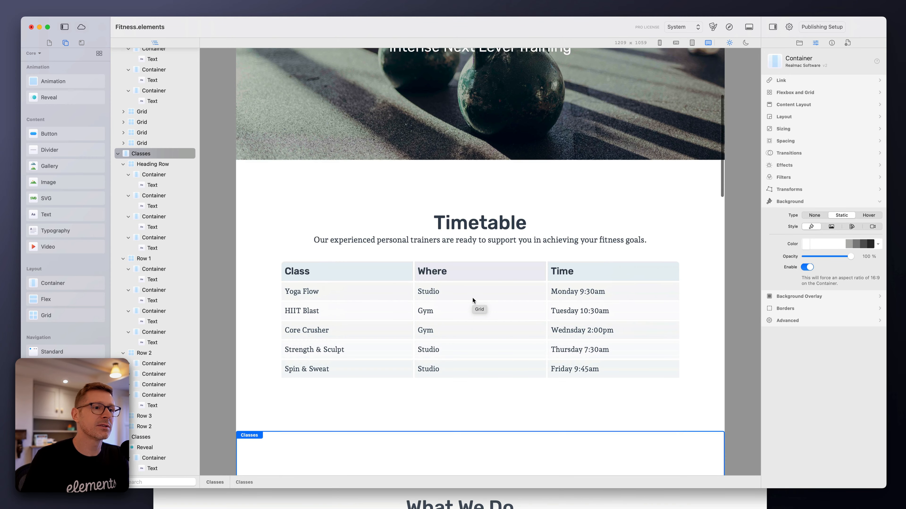
{"action": "scroll", "coordinate": [473, 300], "scroll_direction": "up", "scroll_amount": 7}
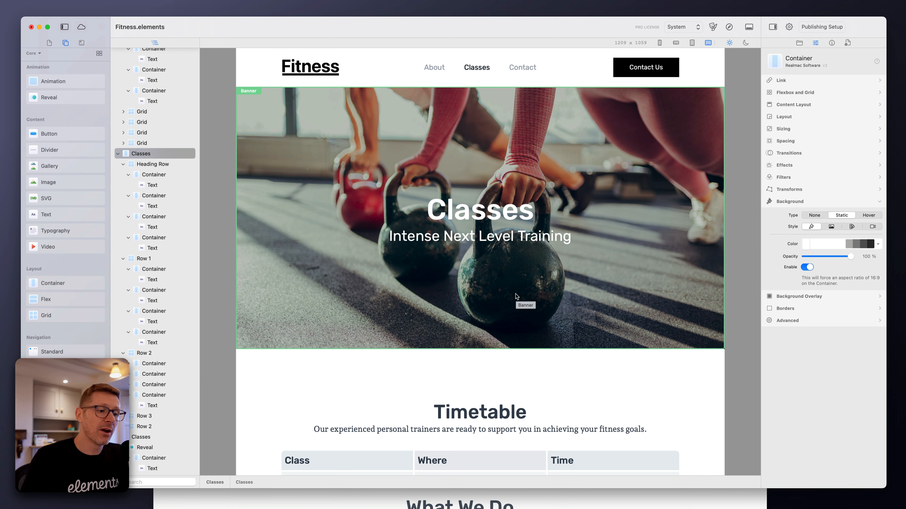
- Examine the Join Today section with its three pass cards as another example of a grid layout
{"action": "scroll", "coordinate": [517, 296], "scroll_direction": "down", "scroll_amount": 20}
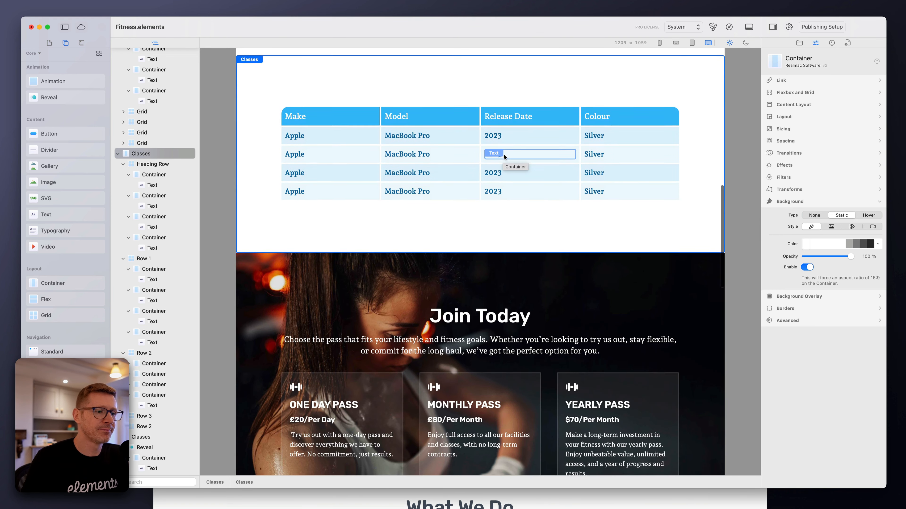
{"action": "scroll", "coordinate": [504, 155], "scroll_direction": "down", "scroll_amount": 5}
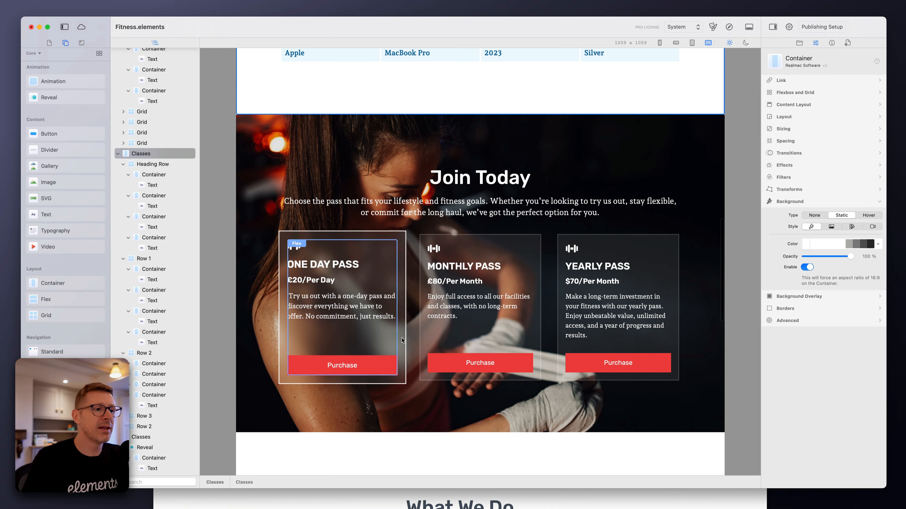
{"action": "scroll", "coordinate": [449, 312], "scroll_direction": "down", "scroll_amount": 5}
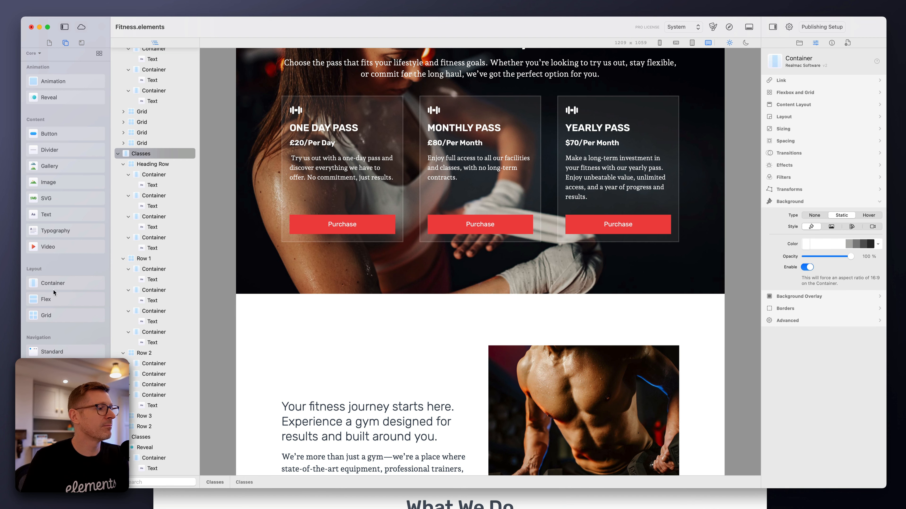
{"action": "scroll", "coordinate": [499, 109], "scroll_direction": "up", "scroll_amount": 3}
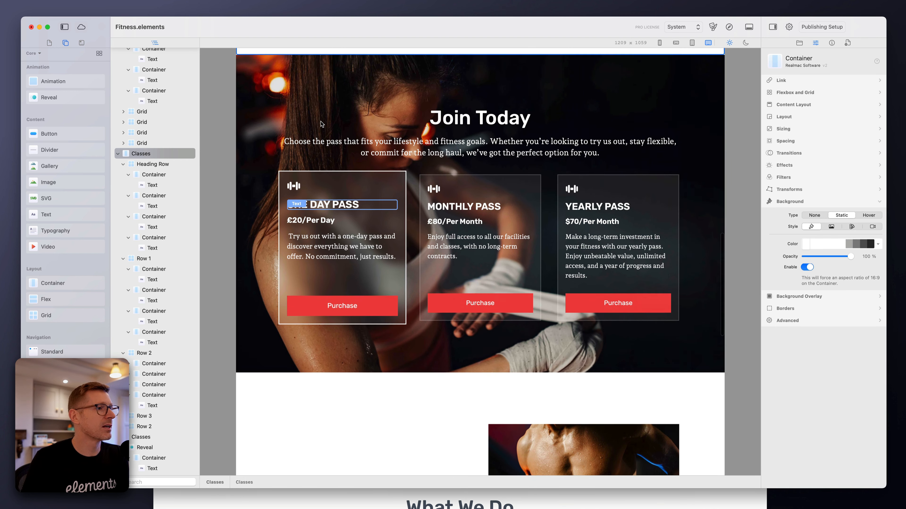
{"action": "scroll", "coordinate": [499, 109], "scroll_direction": "up", "scroll_amount": 3}
{"action": "scroll", "coordinate": [365, 139], "scroll_direction": "down", "scroll_amount": 4}
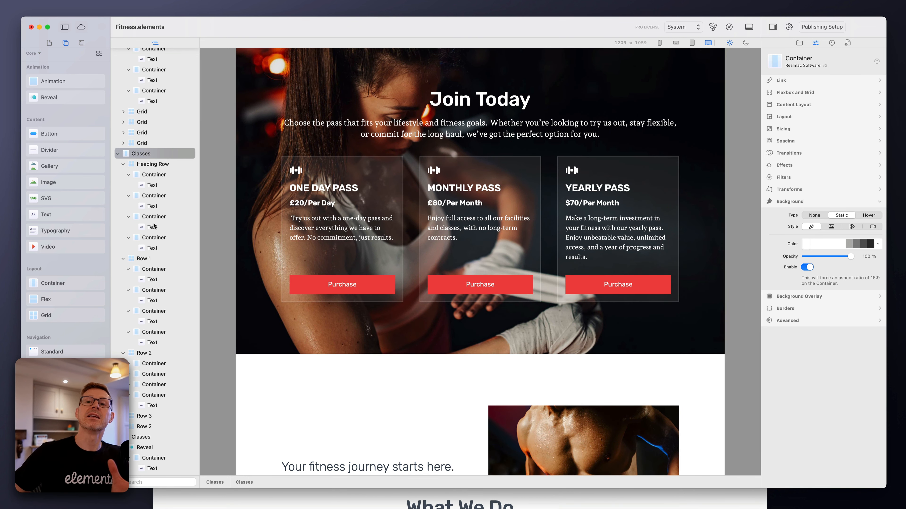
{"action": "scroll", "coordinate": [401, 299], "scroll_direction": "down", "scroll_amount": 5}
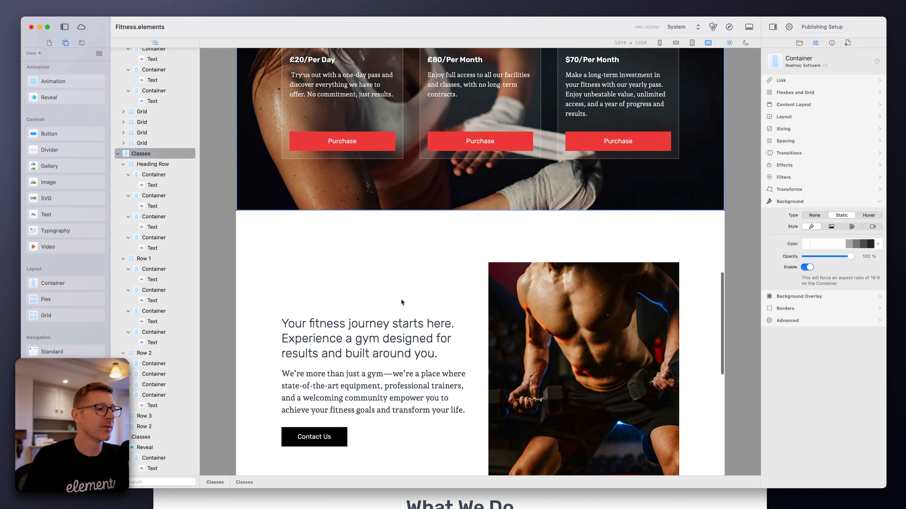
- Select the grid in the fitness journey section and examine how its text, button and image are nested
{"action": "left_click", "coordinate": [478, 307]}
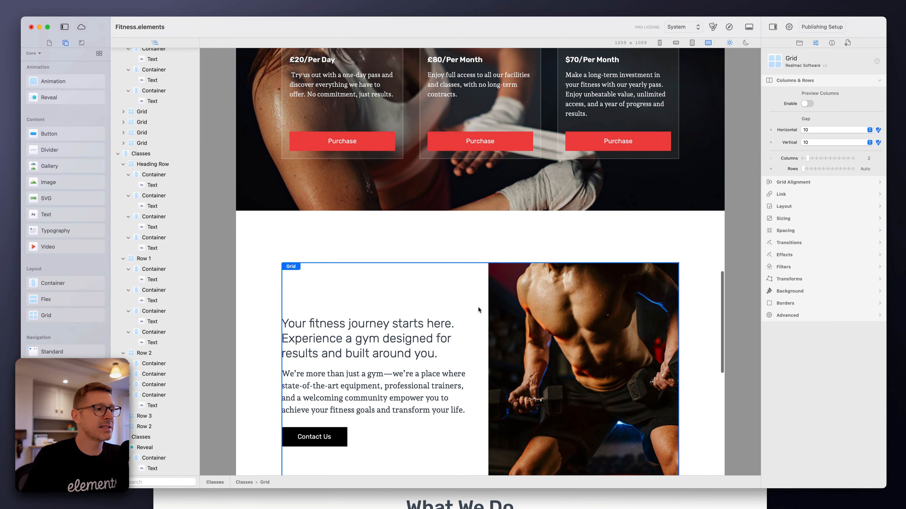
{"action": "scroll", "coordinate": [435, 319], "scroll_direction": "down", "scroll_amount": 1}
{"action": "scroll", "coordinate": [137, 321], "scroll_direction": "down", "scroll_amount": 10}
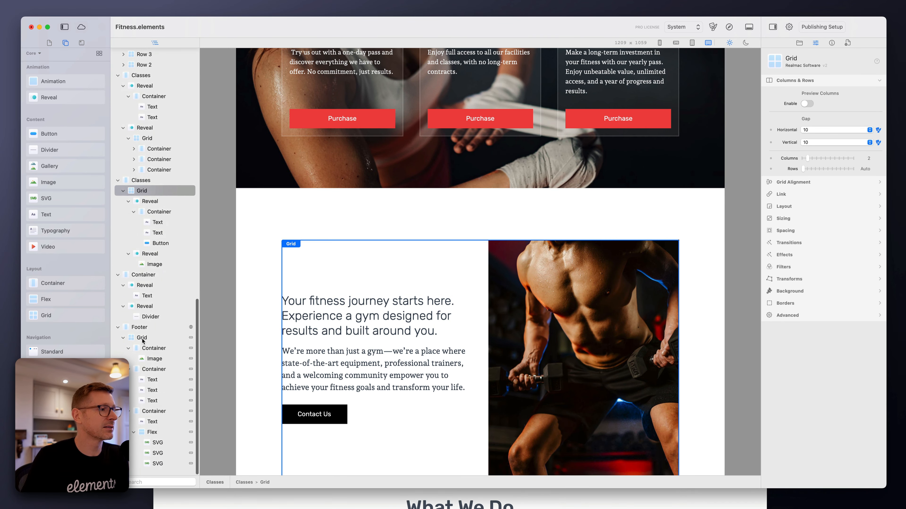
{"action": "left_click", "coordinate": [135, 214]}
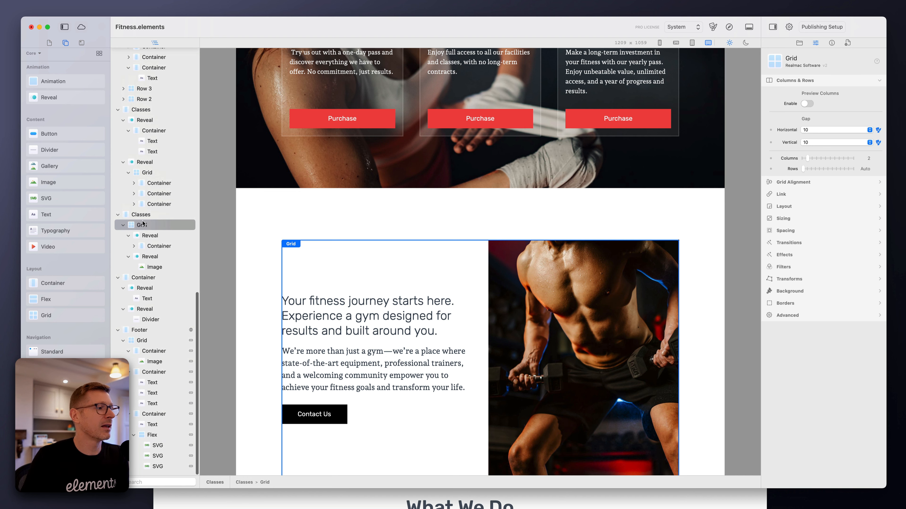
{"action": "scroll", "coordinate": [499, 417], "scroll_direction": "down", "scroll_amount": 1}
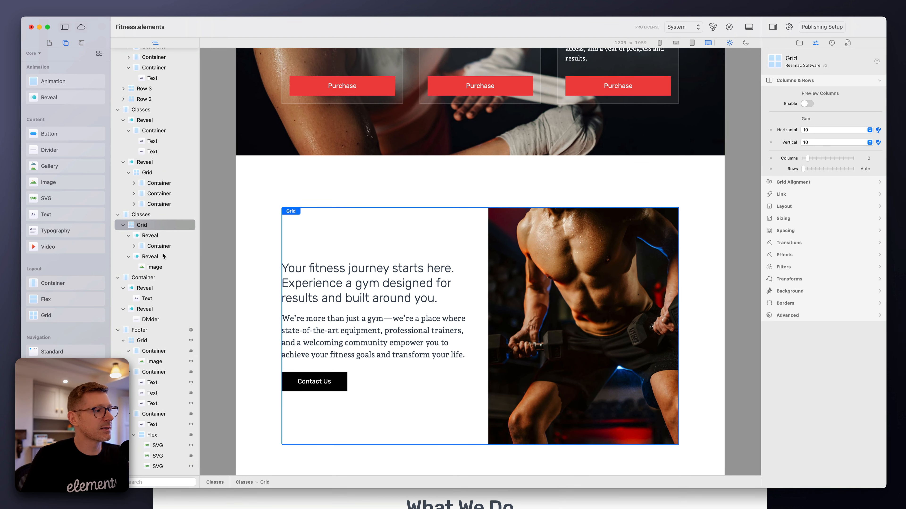
{"action": "left_click", "coordinate": [134, 246]}
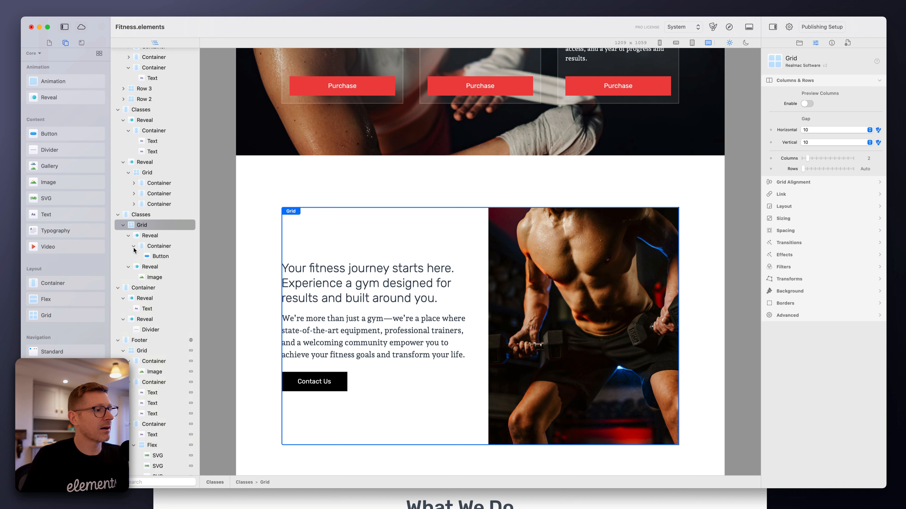
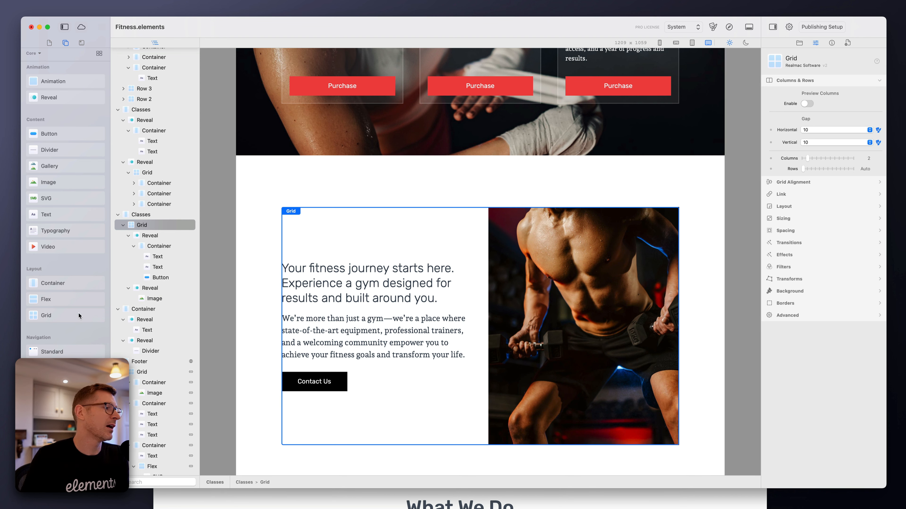
- Add an empty container between the Join Today and fitness journey sections, with top and bottom padding of 20
{"action": "left_click_drag", "start_coordinate": [66, 285], "coordinate": [448, 172]}
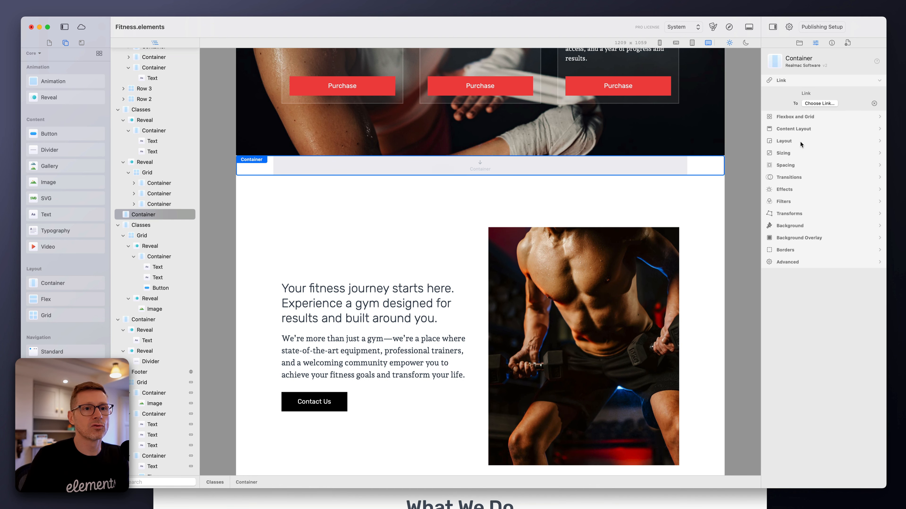
{"action": "left_click", "coordinate": [800, 165]}
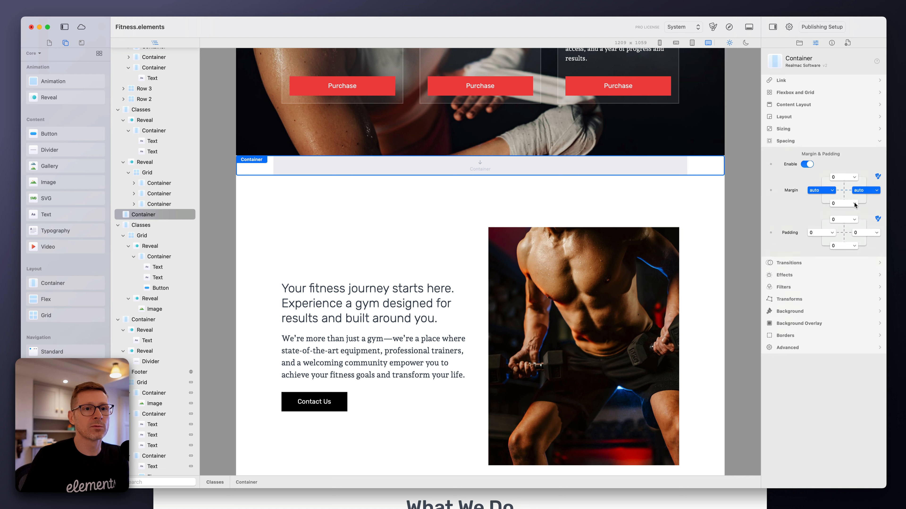
{"action": "left_click", "coordinate": [847, 219]}
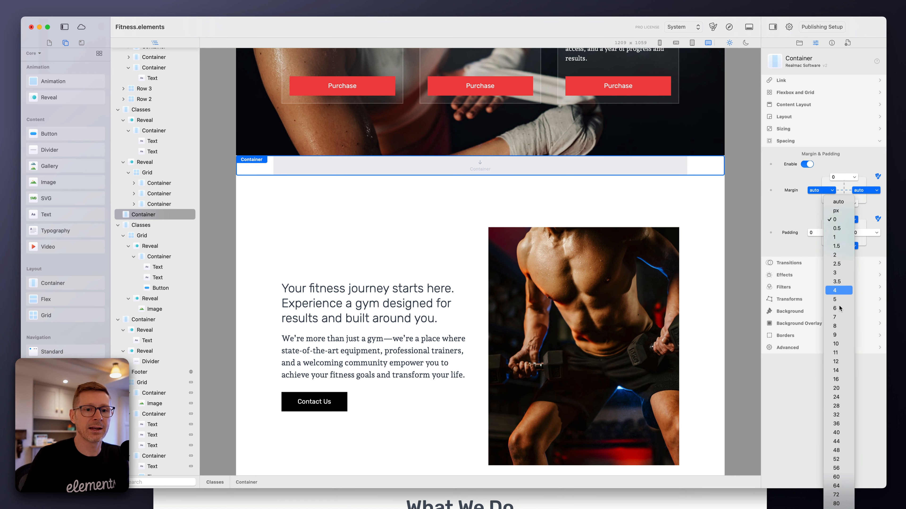
{"action": "left_click", "coordinate": [835, 388]}
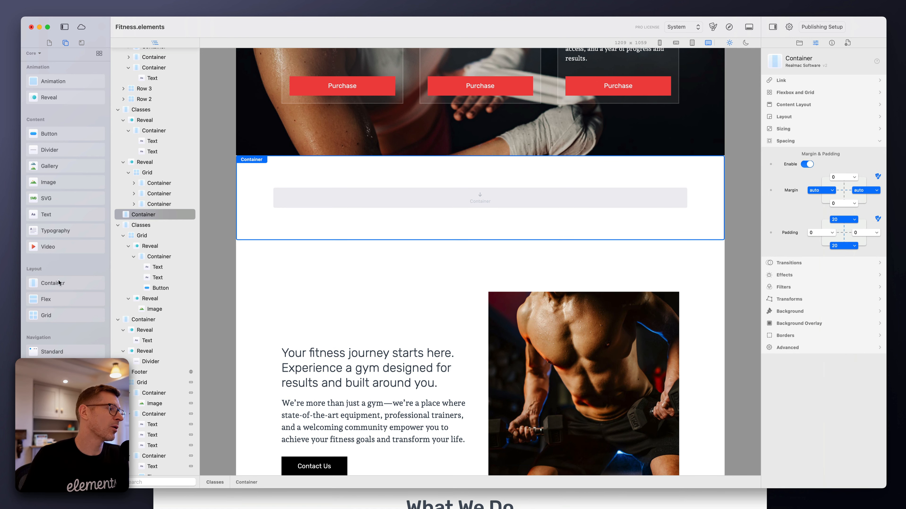
- Insert a grid in the new container and fill it with an image and a nested container holding a text
{"action": "left_click_drag", "start_coordinate": [50, 318], "coordinate": [356, 201]}
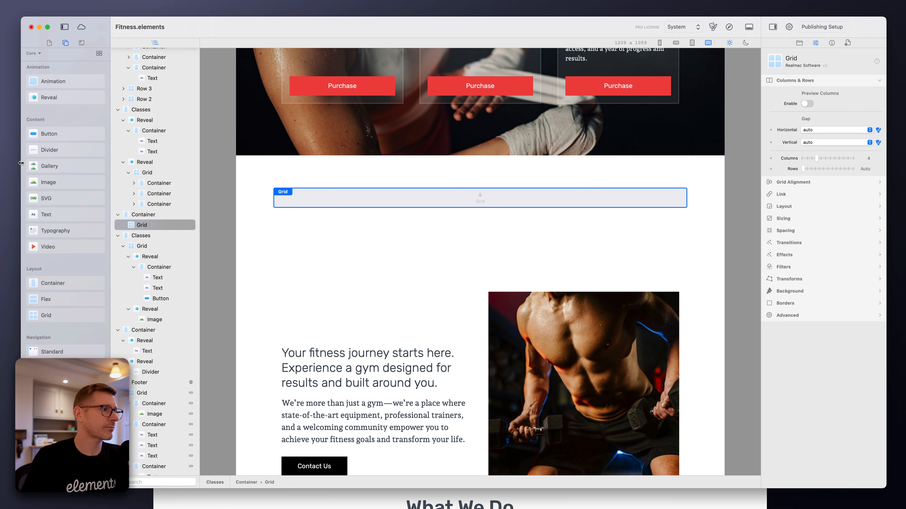
{"action": "left_click_drag", "start_coordinate": [59, 183], "coordinate": [481, 203]}
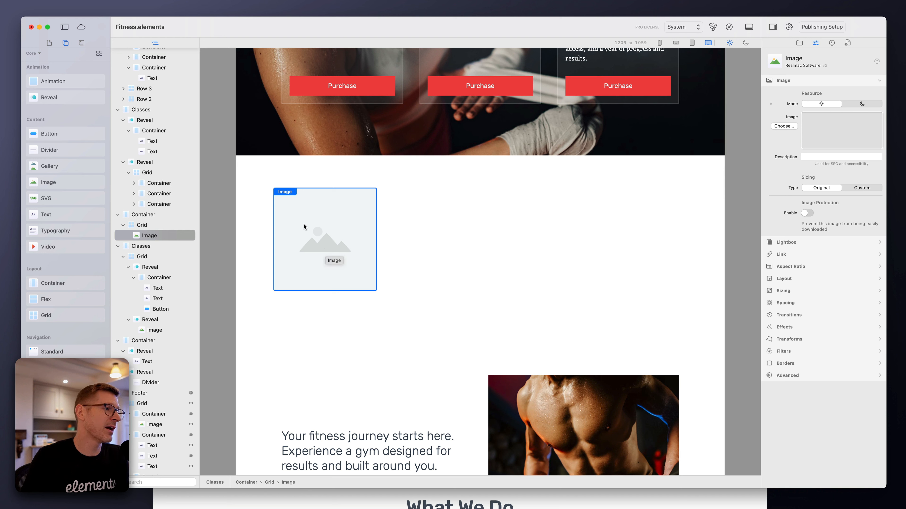
{"action": "left_click_drag", "start_coordinate": [57, 285], "coordinate": [389, 236]}
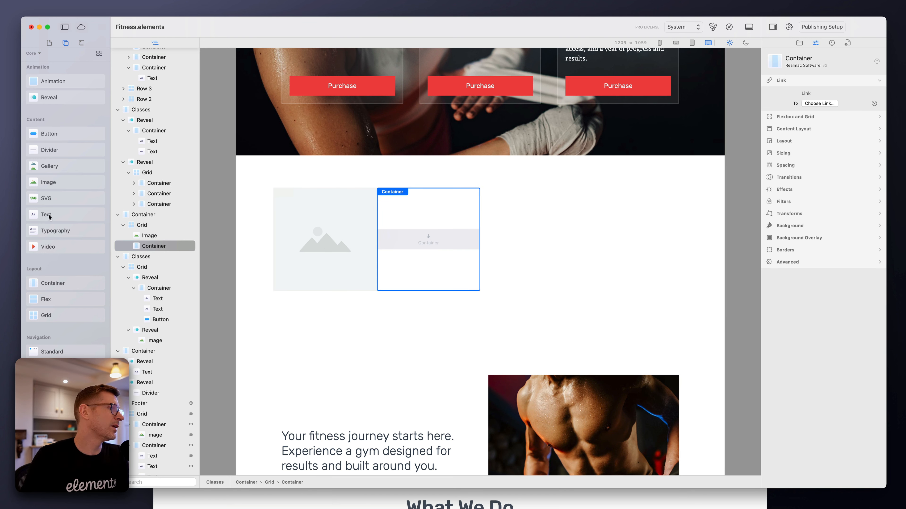
{"action": "left_click_drag", "start_coordinate": [49, 216], "coordinate": [430, 235]}
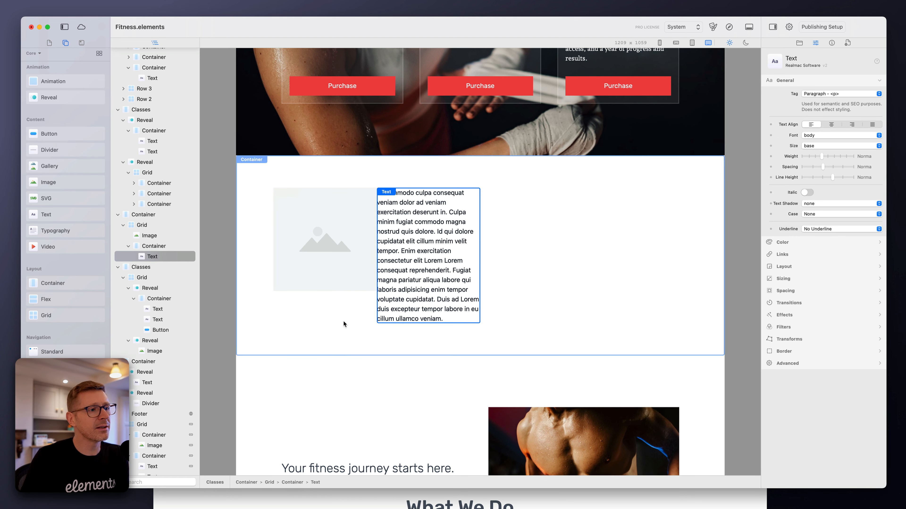
- Set the new grid to 2 columns so the image and the text container sit side by side
{"action": "left_click", "coordinate": [586, 235]}
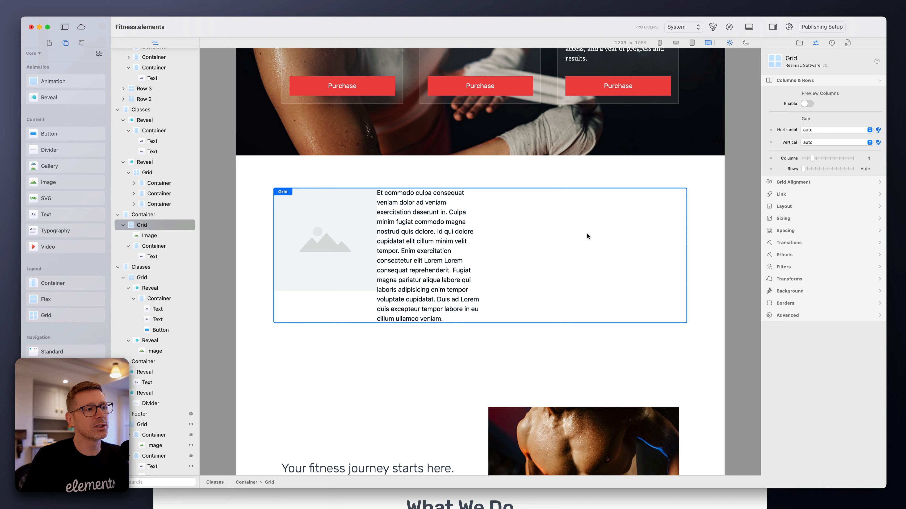
{"action": "left_click_drag", "start_coordinate": [811, 160], "coordinate": [808, 159]}
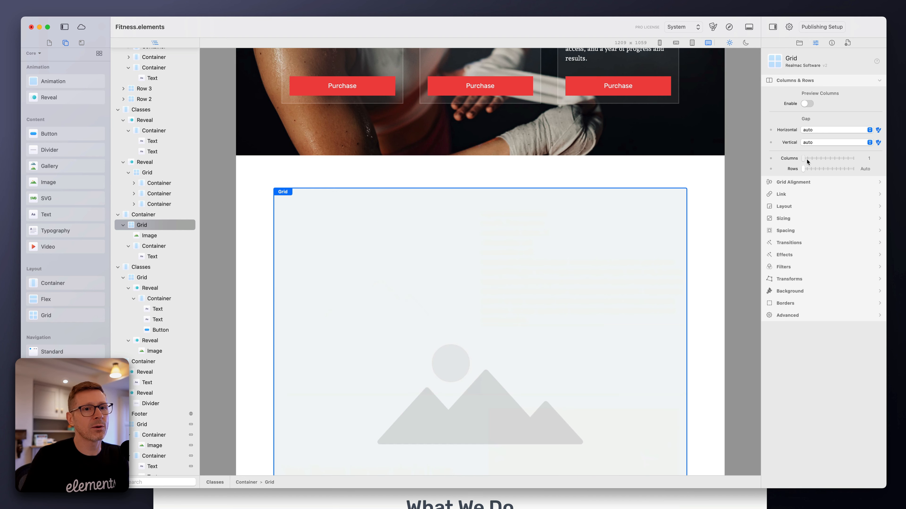
{"action": "scroll", "coordinate": [479, 306], "scroll_direction": "down", "scroll_amount": 4}
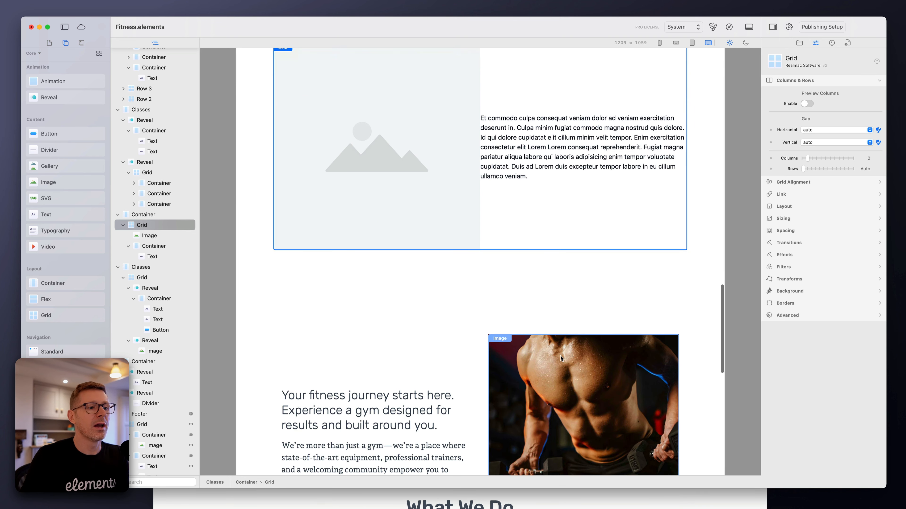
{"action": "scroll", "coordinate": [593, 179], "scroll_direction": "up", "scroll_amount": 2}
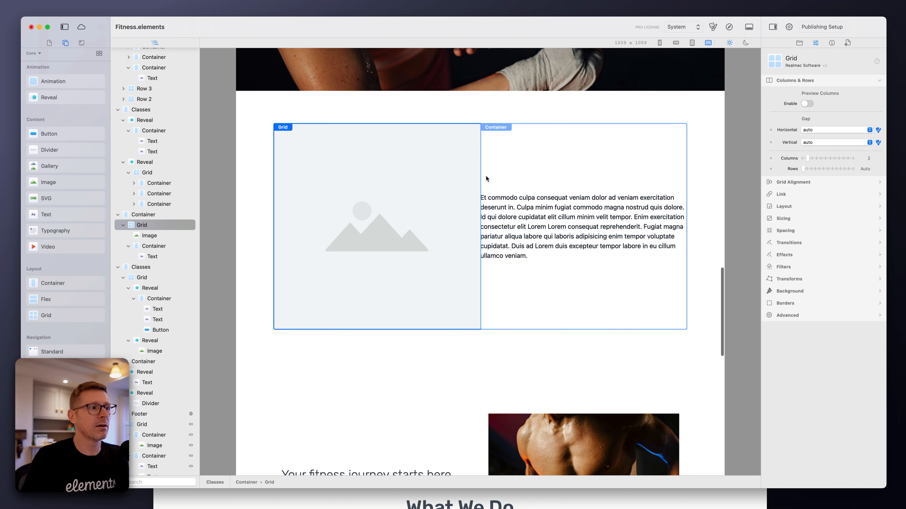
- Try a horizontal gap of 10 on the new image-and-text grid, and set it to 20
{"action": "left_click", "coordinate": [143, 225]}
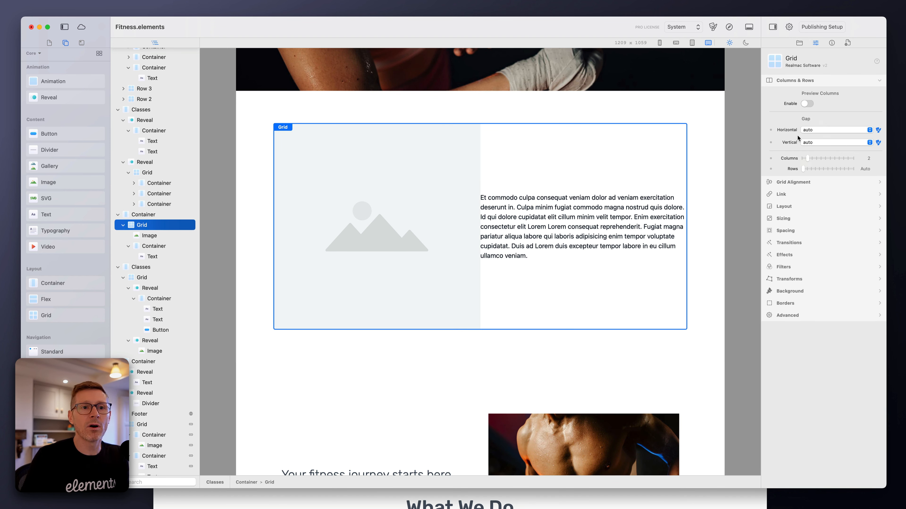
{"action": "left_click", "coordinate": [835, 130]}
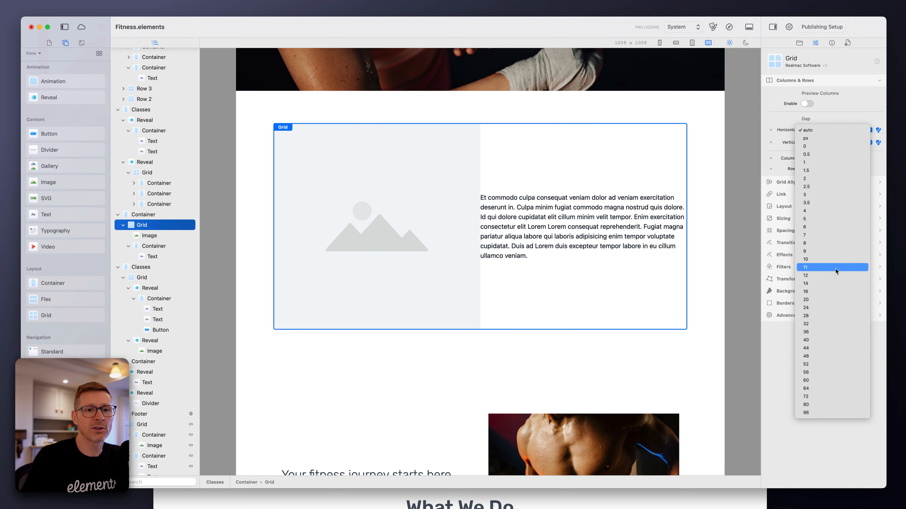
{"action": "left_click", "coordinate": [808, 260]}
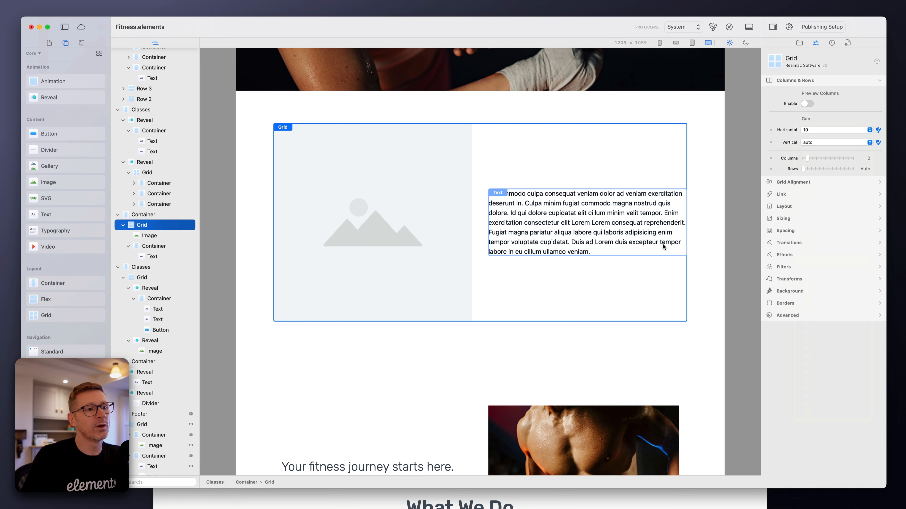
{"action": "left_click", "coordinate": [821, 130]}
{"action": "left_click", "coordinate": [809, 170]}
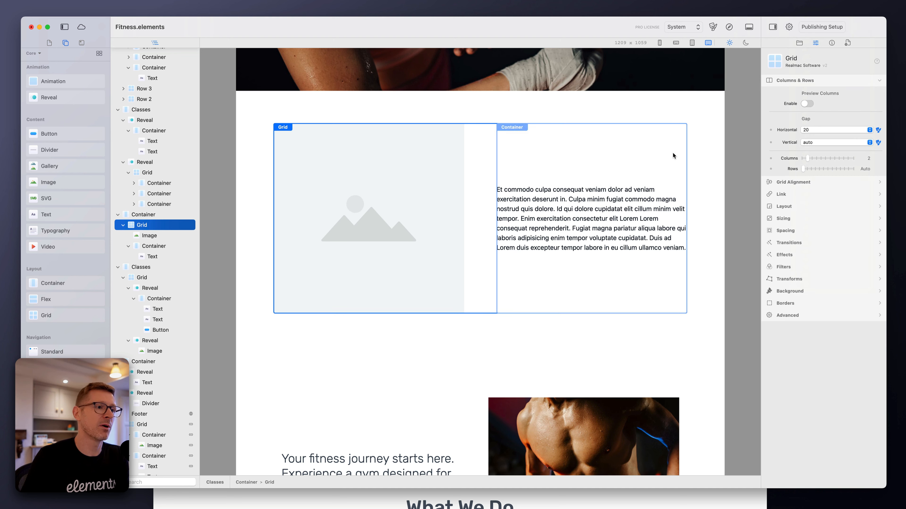
- Fill the empty image in the two-column grid with man-lifting.jpg from the envato-gym resources folder
{"action": "left_click", "coordinate": [350, 210]}
{"action": "left_click", "coordinate": [48, 42]}
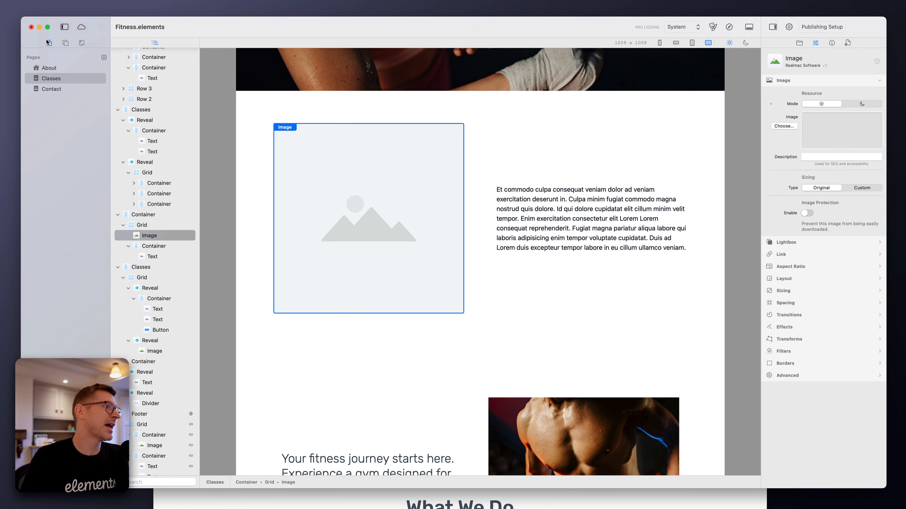
{"action": "left_click", "coordinate": [68, 45]}
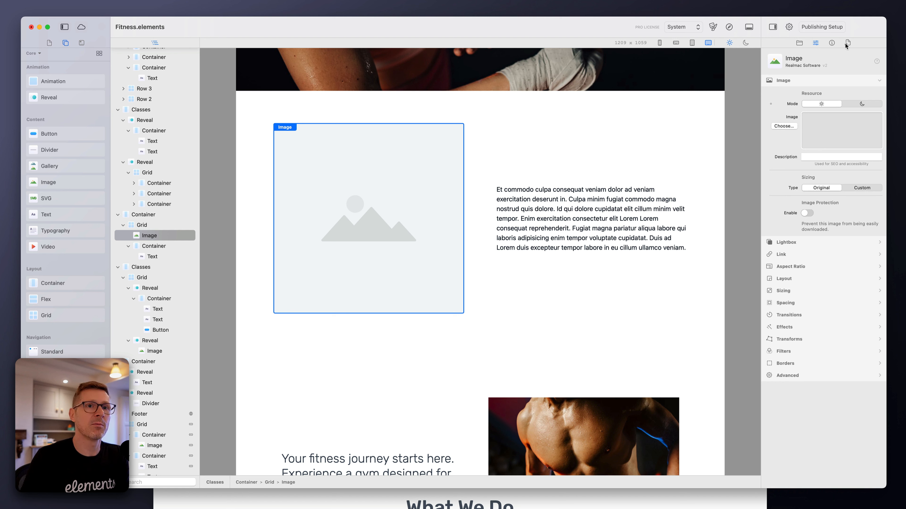
{"action": "left_click", "coordinate": [797, 43]}
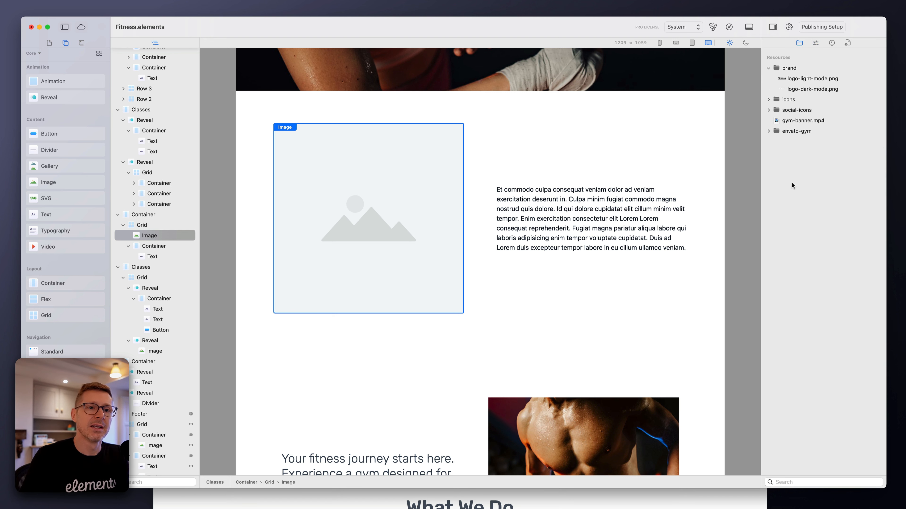
{"action": "left_click", "coordinate": [769, 131]}
{"action": "left_click", "coordinate": [816, 215]}
{"action": "left_click", "coordinate": [801, 227]}
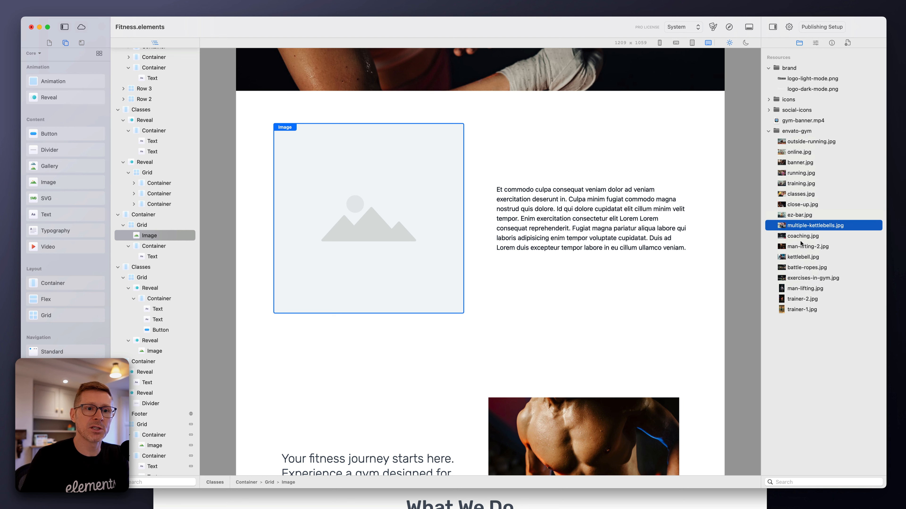
{"action": "left_click", "coordinate": [799, 257]}
{"action": "left_click", "coordinate": [804, 289]}
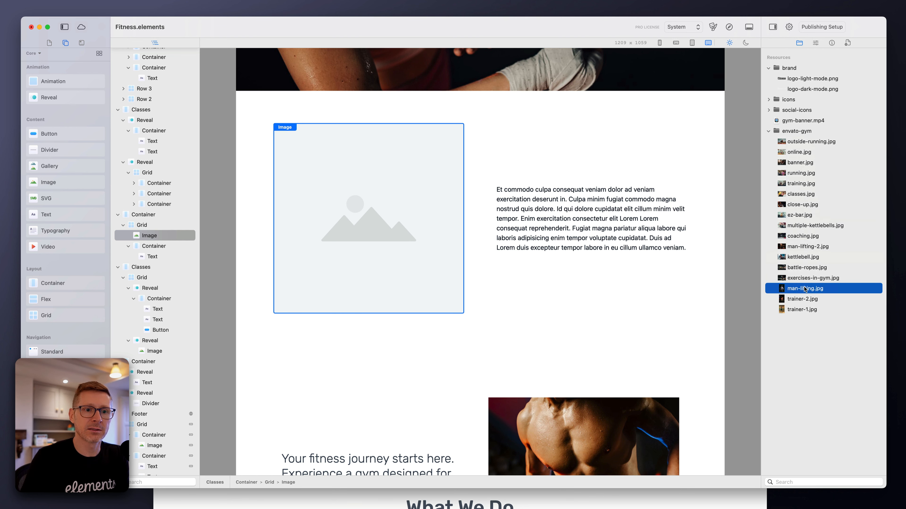
{"action": "left_click_drag", "start_coordinate": [611, 289], "coordinate": [376, 241]}
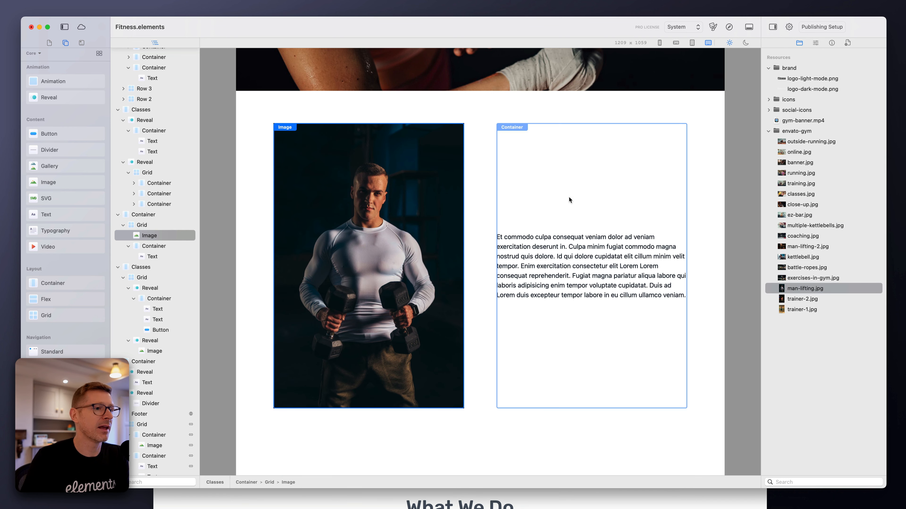
- Add a text element above the paragraph in the text container and replace its content with "Heading"
{"action": "left_click", "coordinate": [570, 245]}
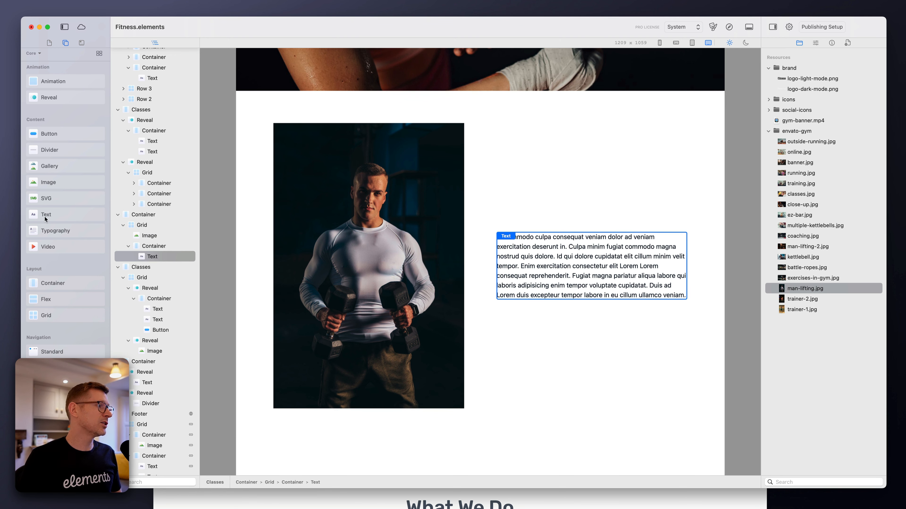
{"action": "left_click_drag", "start_coordinate": [679, 227], "coordinate": [581, 224]}
{"action": "double_click", "coordinate": [560, 225]}
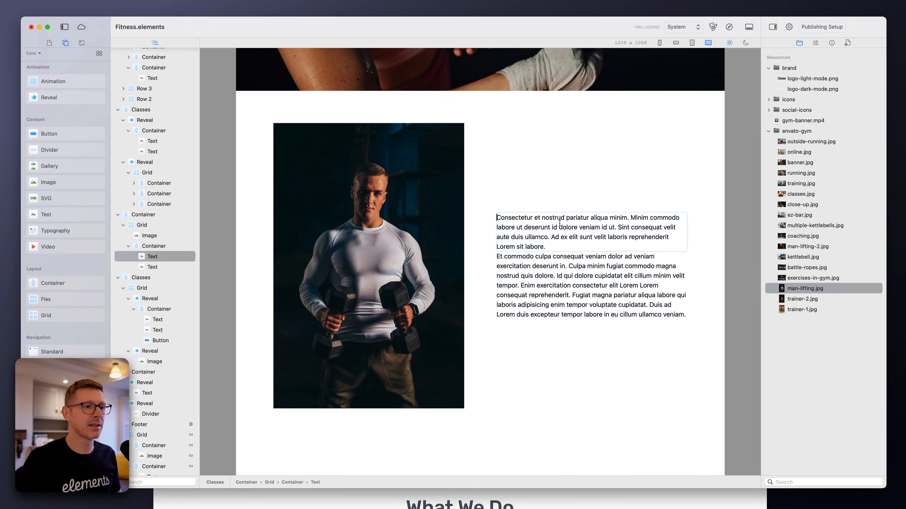
{"action": "key", "text": "super+a"}
{"action": "type", "text": "Training"}
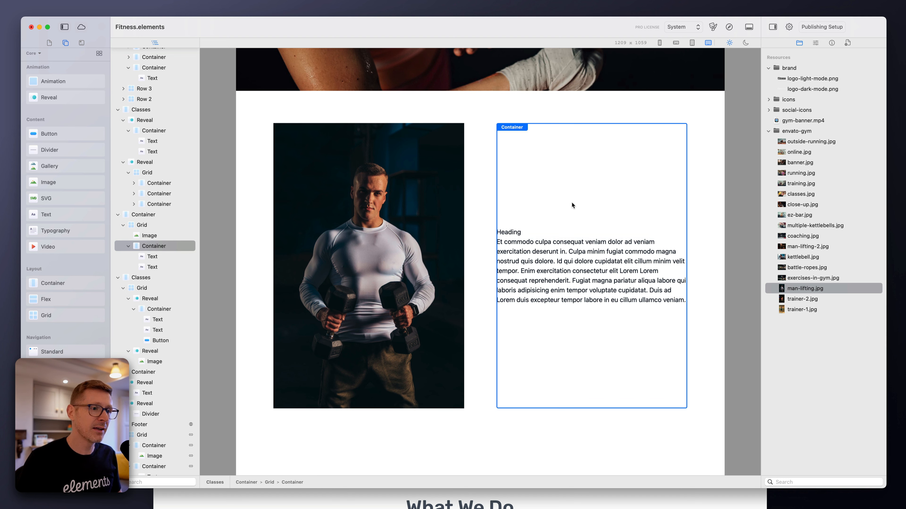
- Style the heading text with the andada font, Bold weight and size 7xl
{"action": "left_click", "coordinate": [818, 43]}
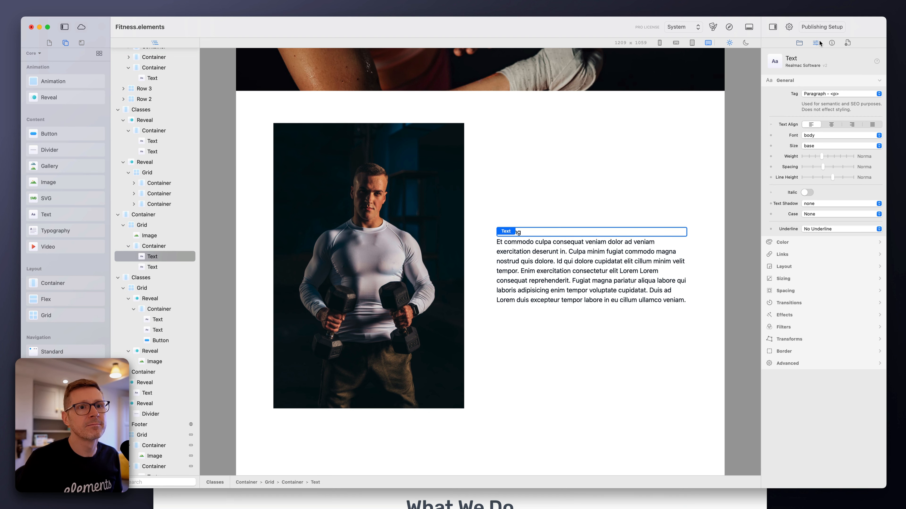
{"action": "left_click", "coordinate": [817, 145]}
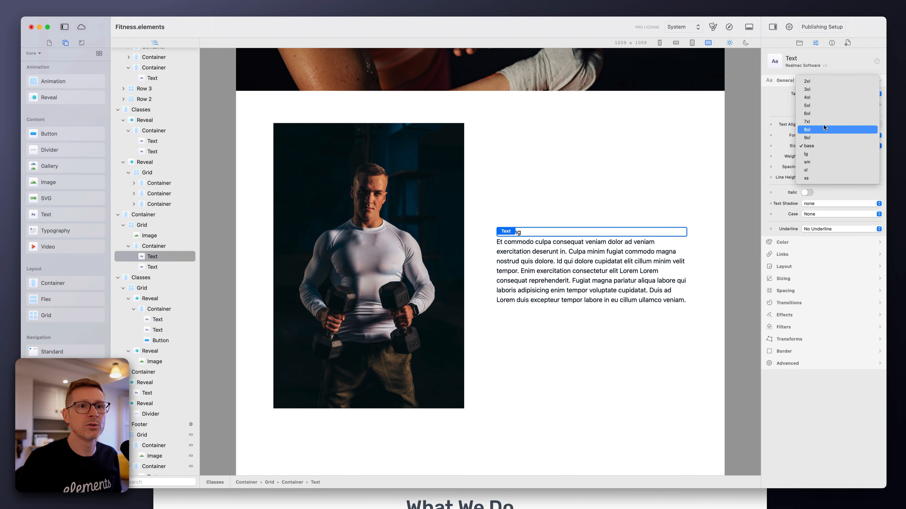
{"action": "left_click", "coordinate": [825, 103]}
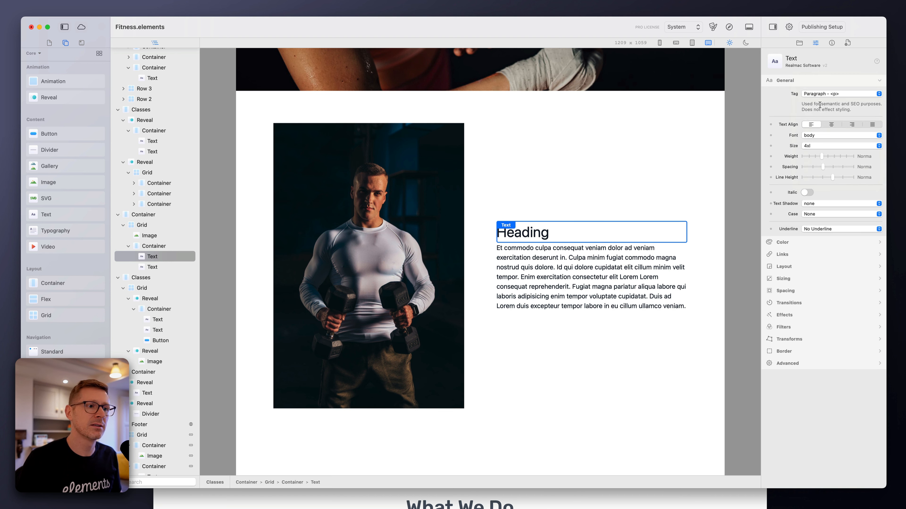
{"action": "left_click", "coordinate": [826, 135]}
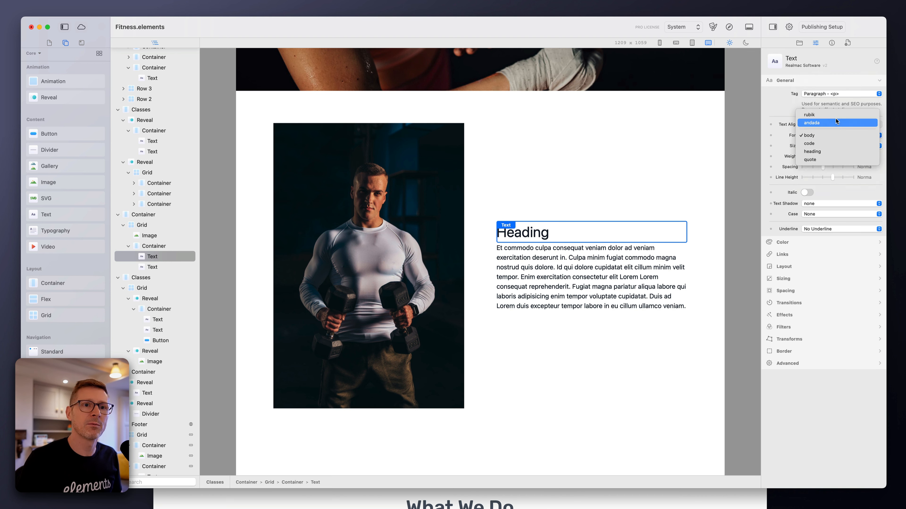
{"action": "left_click", "coordinate": [827, 122]}
{"action": "mouse_move", "coordinate": [837, 157]}
{"action": "left_mouse_down"}
{"action": "mouse_move", "coordinate": [852, 157]}
{"action": "mouse_move", "coordinate": [840, 157]}
{"action": "left_mouse_up"}
{"action": "left_click", "coordinate": [821, 146]}
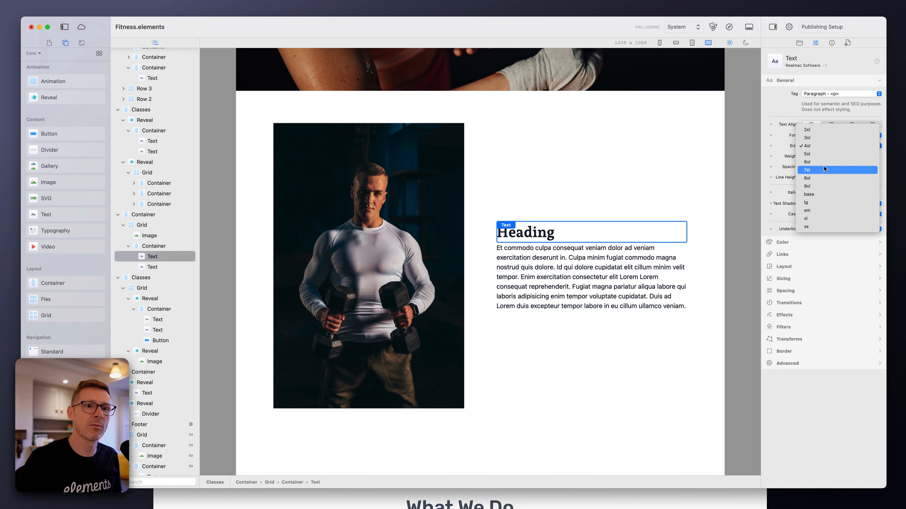
{"action": "left_click", "coordinate": [806, 170]}
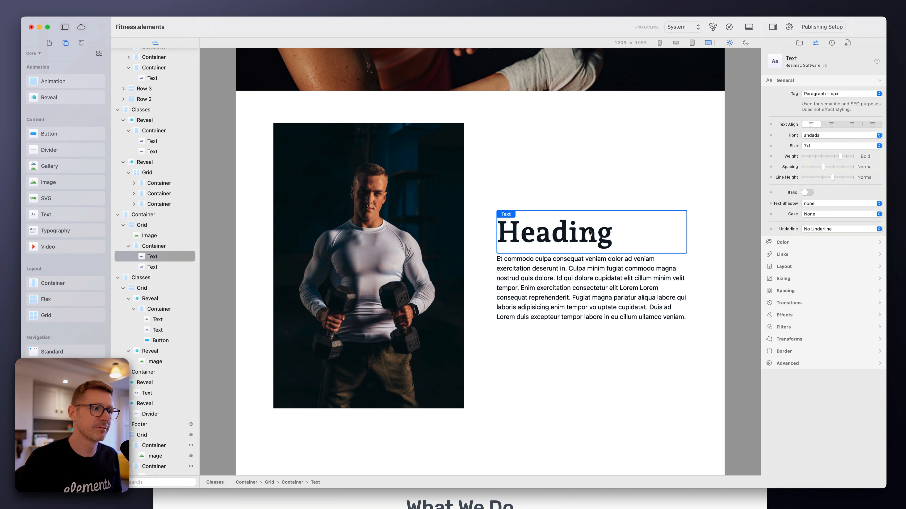
{"action": "left_click", "coordinate": [695, 357]}
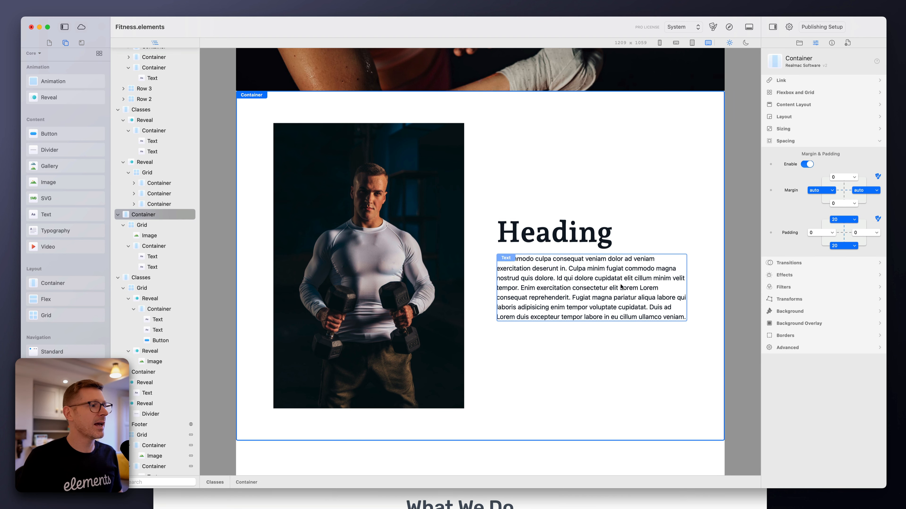
- Insert a button below the paragraph in the text container
{"action": "left_click", "coordinate": [620, 287]}
{"action": "left_click_drag", "start_coordinate": [65, 137], "coordinate": [590, 321]}
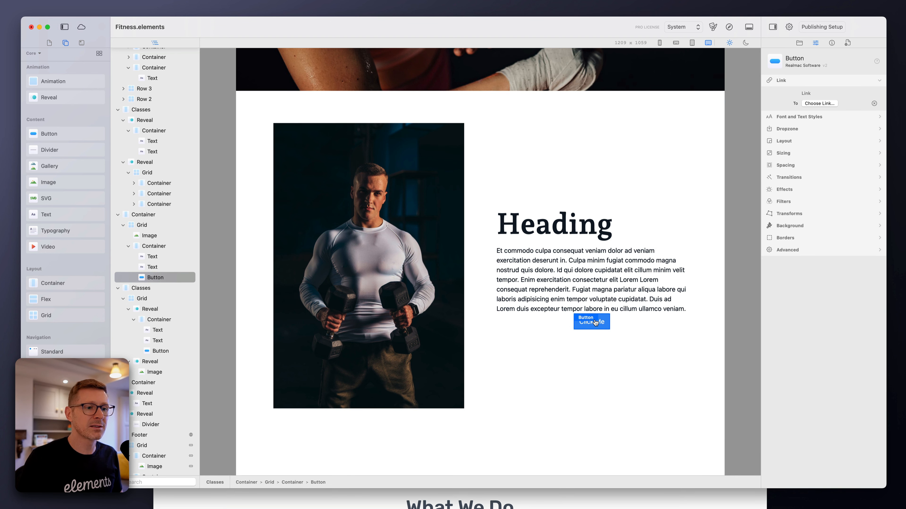
{"action": "left_click", "coordinate": [613, 329]}
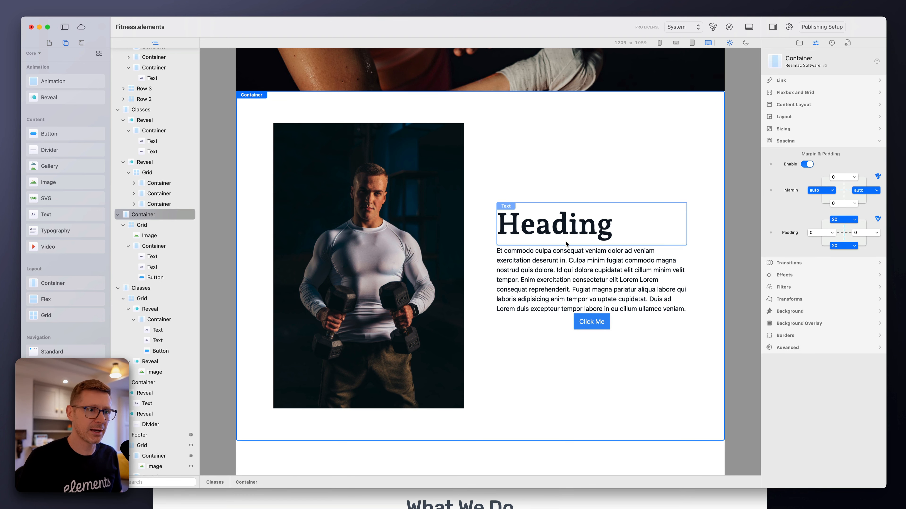
- Align the new button with the text's left edge by setting its left margin to 0 and right margin to auto
{"action": "left_click", "coordinate": [606, 238]}
{"action": "left_click", "coordinate": [592, 324]}
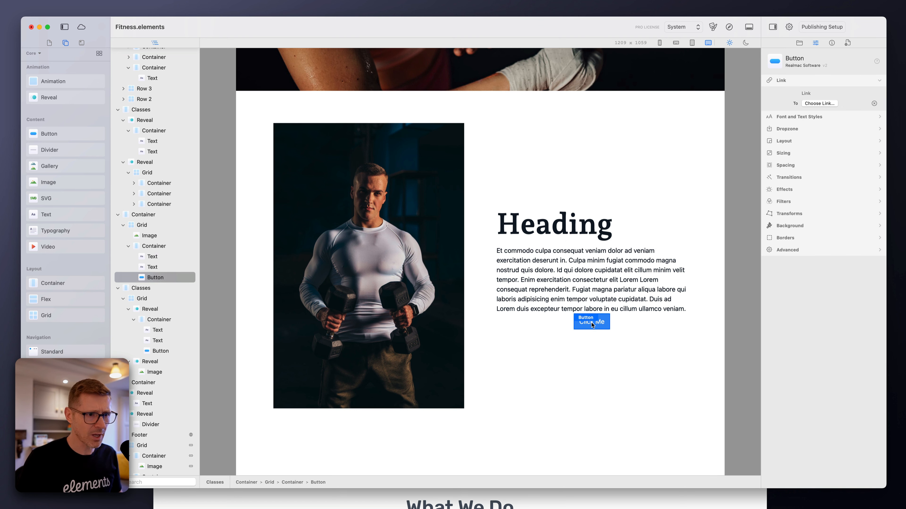
{"action": "left_click", "coordinate": [796, 165]}
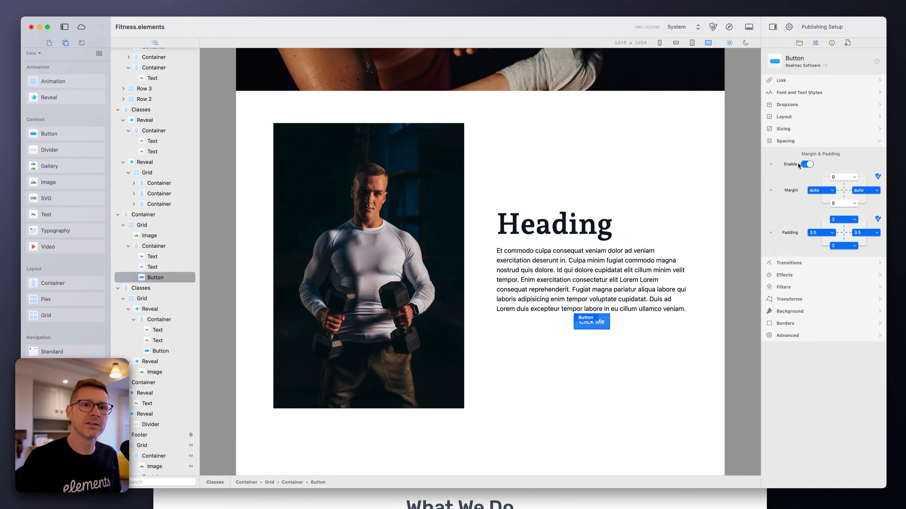
{"action": "left_click", "coordinate": [858, 191]}
{"action": "left_click", "coordinate": [859, 190]}
{"action": "left_click", "coordinate": [820, 191]}
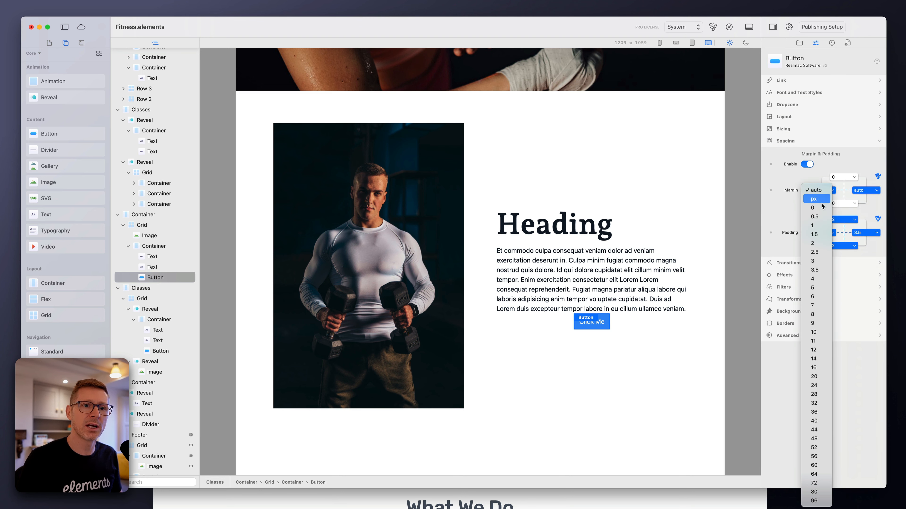
{"action": "left_click", "coordinate": [821, 207]}
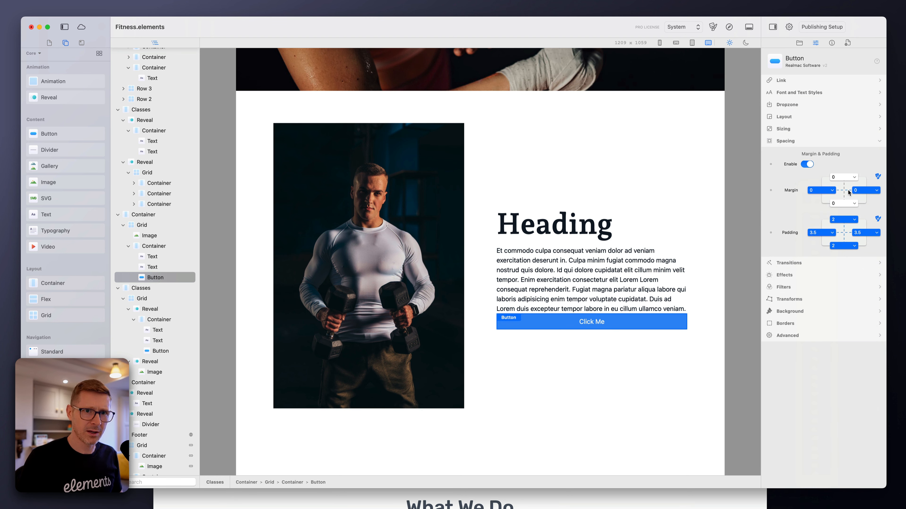
{"action": "left_click", "coordinate": [864, 191]}
{"action": "left_click", "coordinate": [866, 175]}
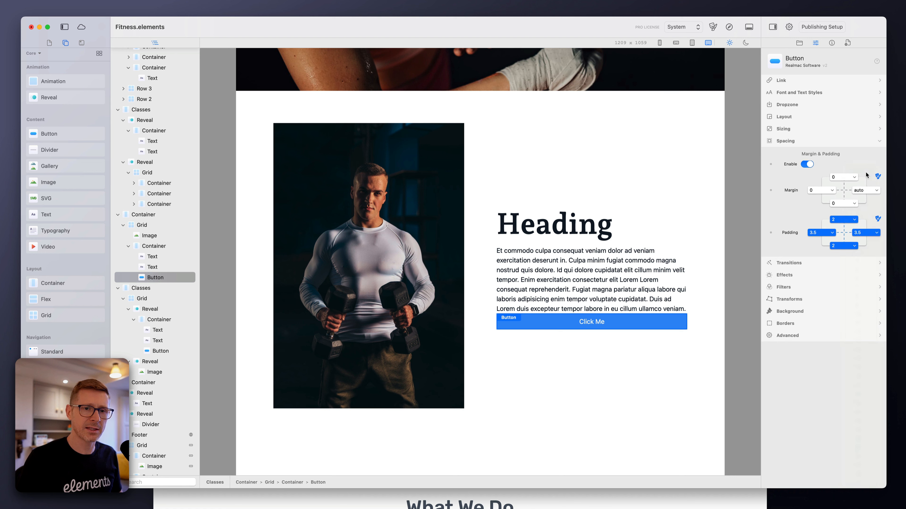
{"action": "scroll", "coordinate": [690, 277], "scroll_direction": "down", "scroll_amount": 3}
{"action": "left_click", "coordinate": [690, 277]}
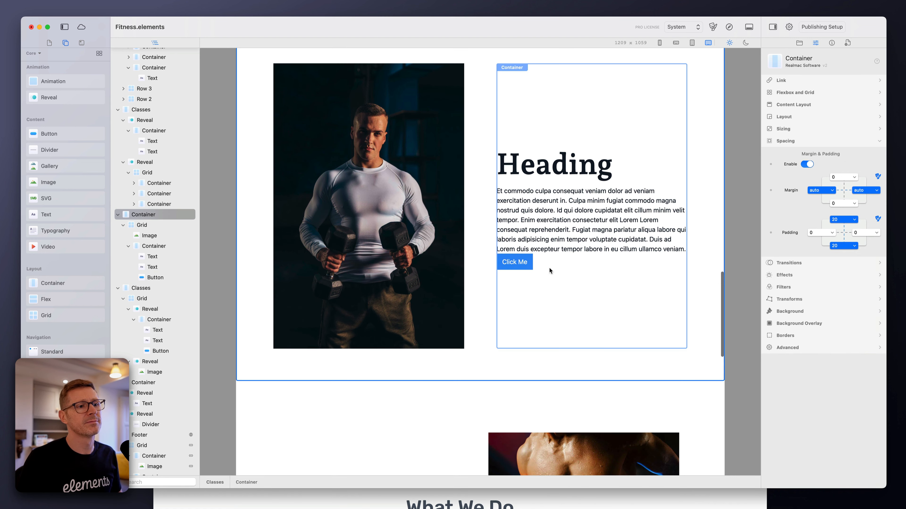
- Try a horizontal padding of 16 on the button, and set it to 12 with a vertical padding of 3
{"action": "left_click", "coordinate": [524, 257]}
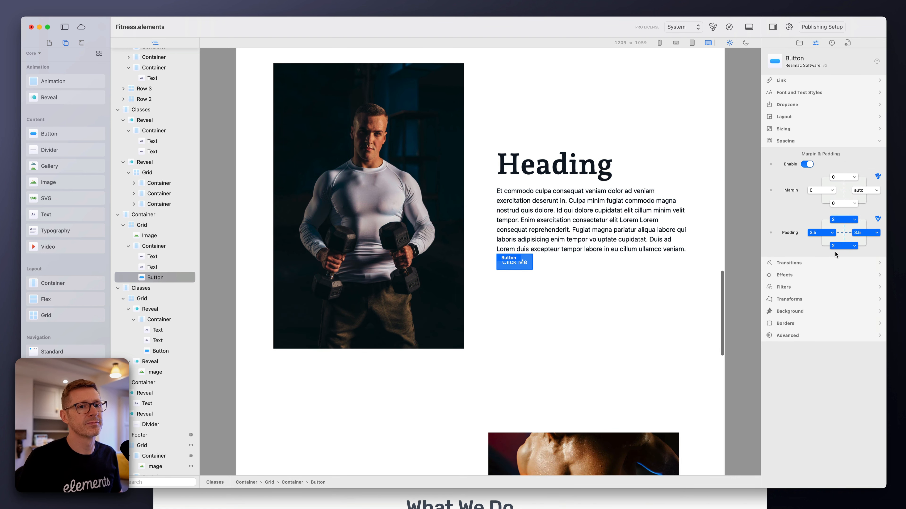
{"action": "left_click", "coordinate": [859, 233]}
{"action": "left_click", "coordinate": [858, 330]}
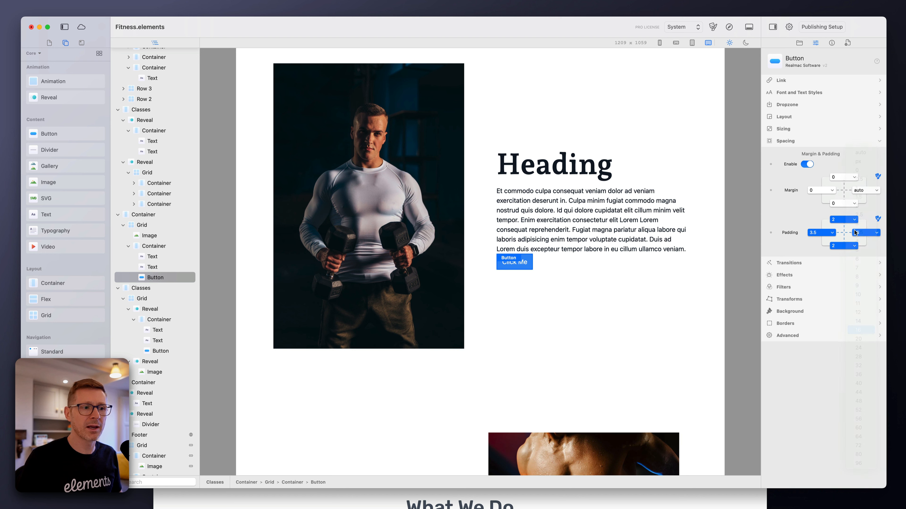
{"action": "left_click", "coordinate": [859, 232]}
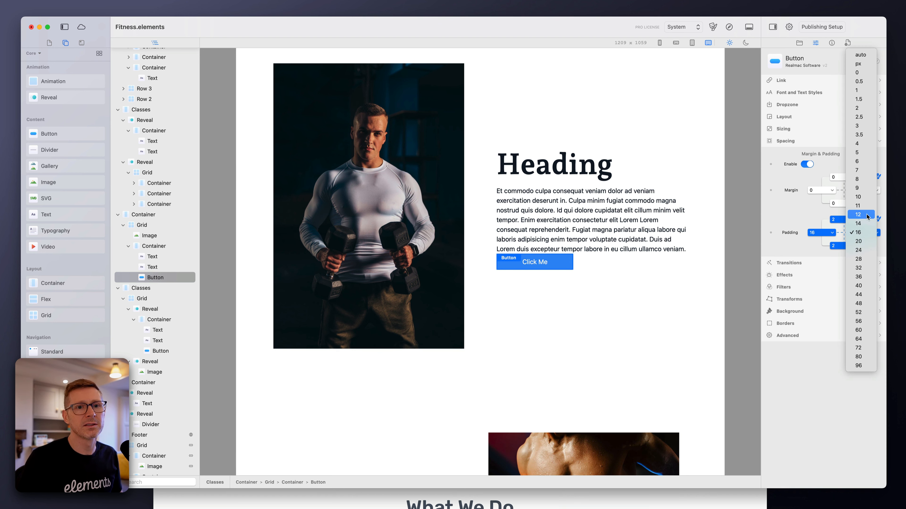
{"action": "left_click", "coordinate": [859, 214]}
{"action": "left_click", "coordinate": [850, 248]}
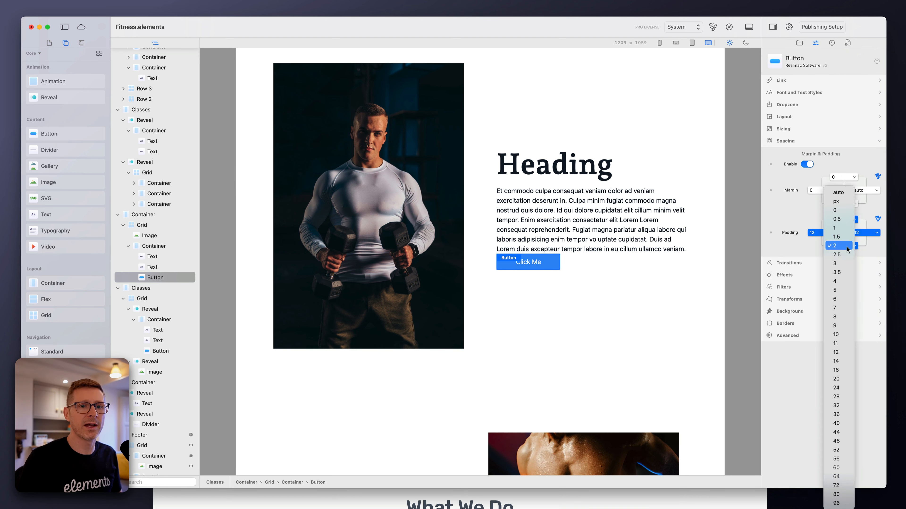
{"action": "left_click", "coordinate": [844, 264]}
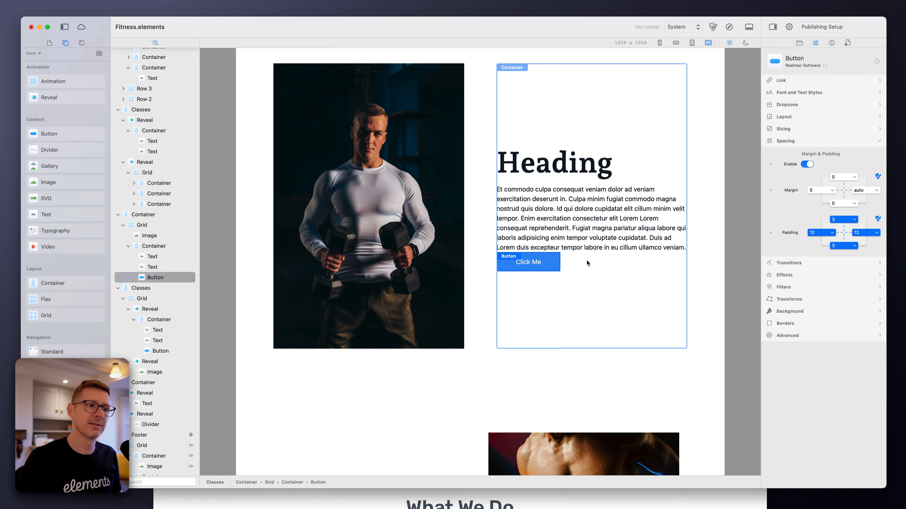
- Set the gap between the items in the text container to 6
{"action": "left_click", "coordinate": [664, 262]}
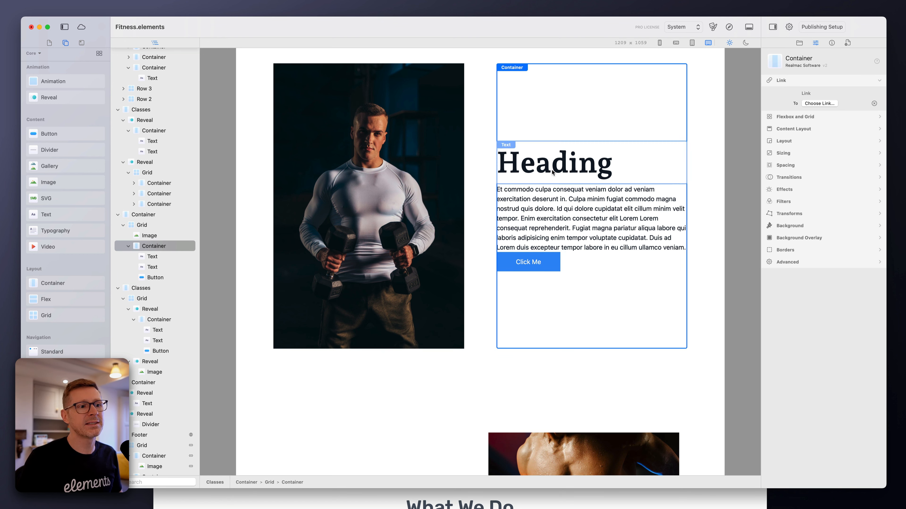
{"action": "left_click", "coordinate": [794, 116]}
{"action": "left_click", "coordinate": [809, 130]}
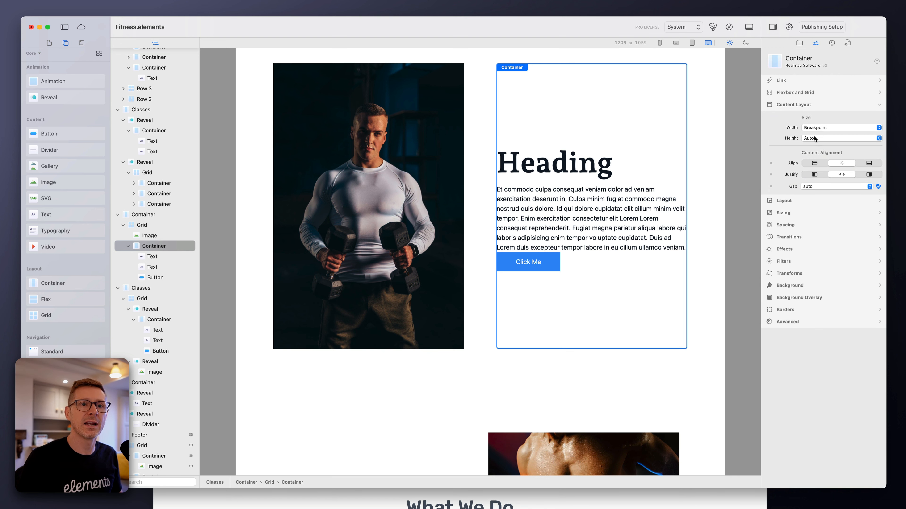
{"action": "left_click", "coordinate": [826, 185]}
{"action": "left_click", "coordinate": [827, 284]}
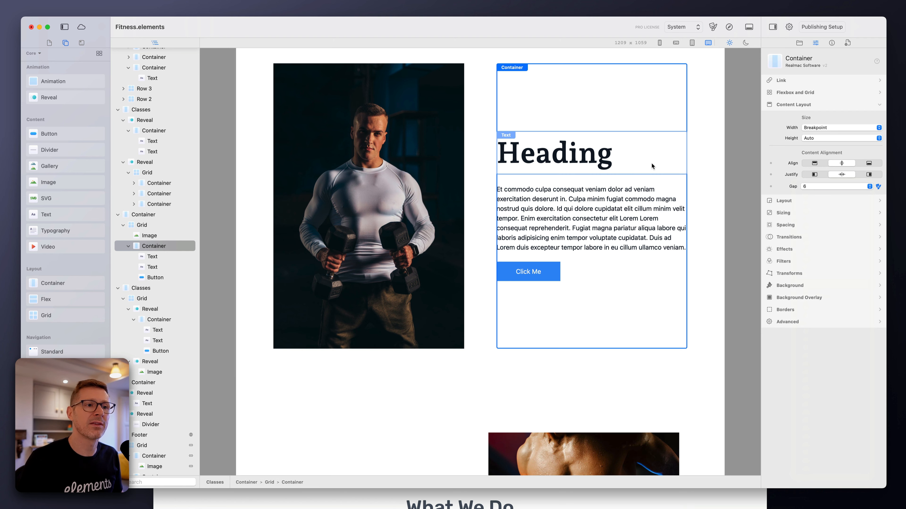
- Reduce the line height of the heading text to tighten its spacing to the paragraph
{"action": "left_click", "coordinate": [659, 164]}
{"action": "left_click_drag", "start_coordinate": [834, 178], "coordinate": [769, 178]}
{"action": "left_click", "coordinate": [701, 245]}
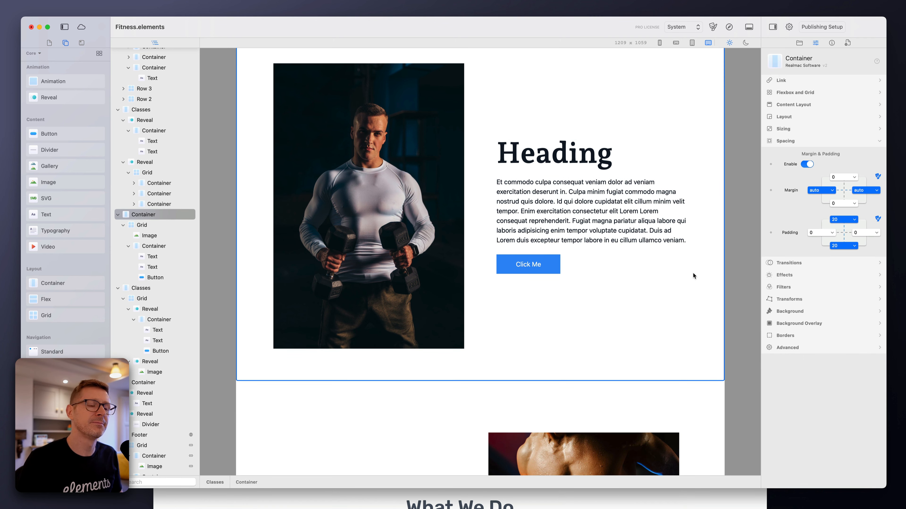
{"action": "scroll", "coordinate": [695, 275], "scroll_direction": "up", "scroll_amount": 3}
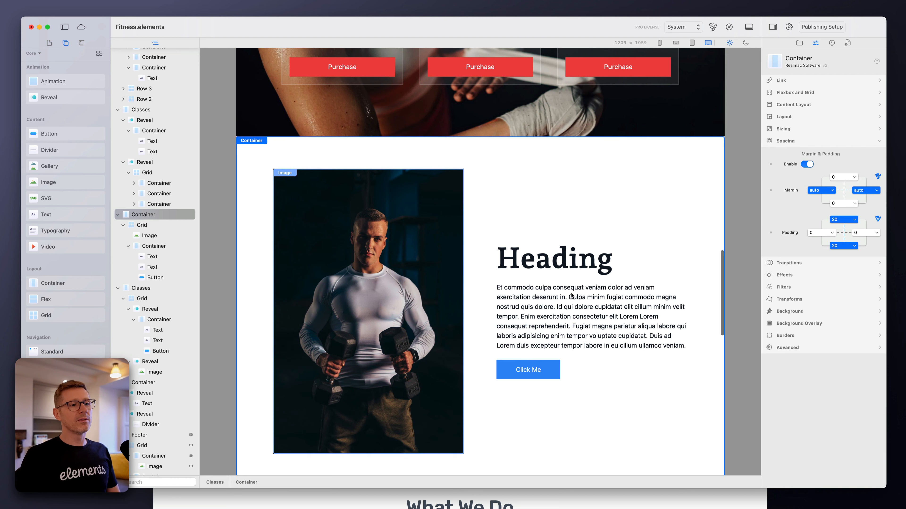
{"action": "scroll", "coordinate": [506, 279], "scroll_direction": "down", "scroll_amount": 3}
{"action": "scroll", "coordinate": [506, 279], "scroll_direction": "down", "scroll_amount": 10}
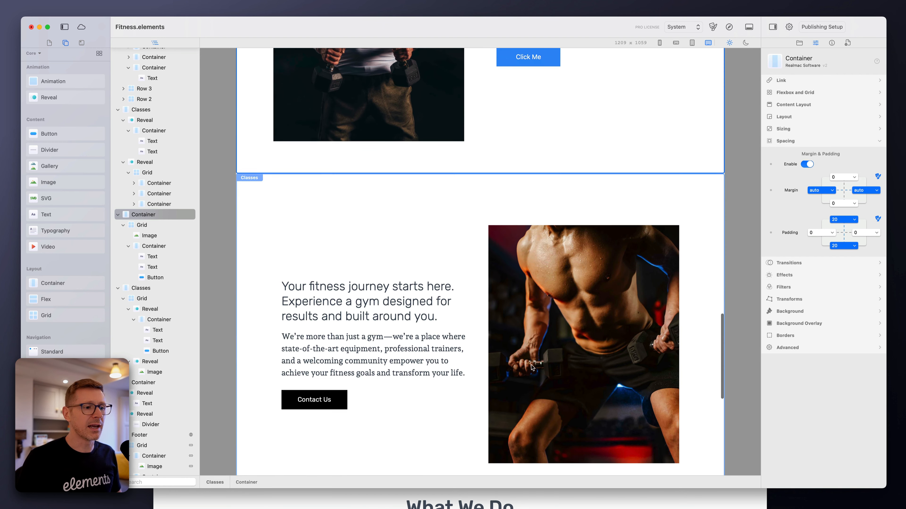
- Move the text container ahead of the image in the grid so the text sits on the left
{"action": "scroll", "coordinate": [519, 261], "scroll_direction": "up", "scroll_amount": 6}
{"action": "left_click", "coordinate": [501, 89]}
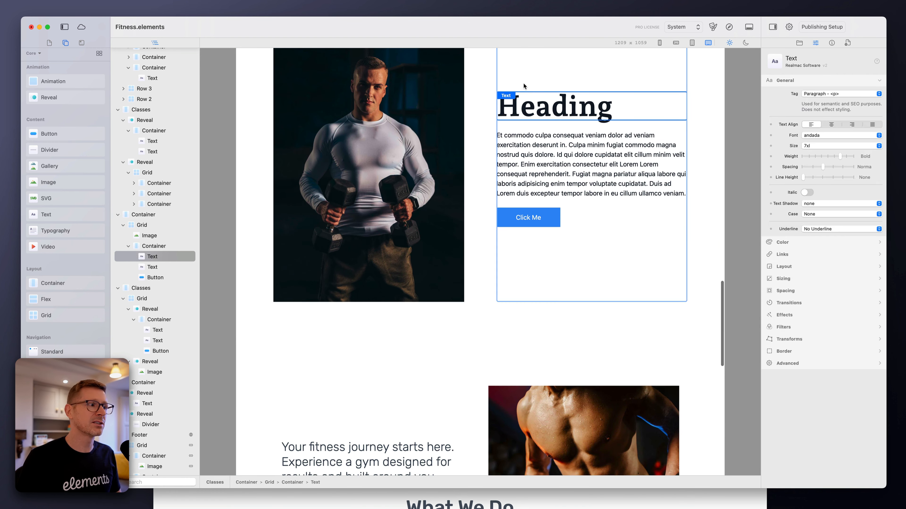
{"action": "left_click", "coordinate": [129, 246]}
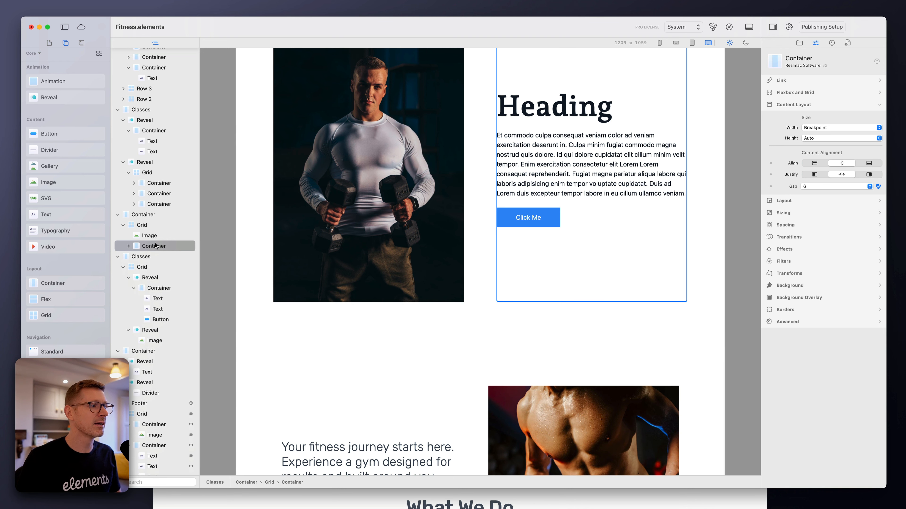
{"action": "left_click_drag", "start_coordinate": [136, 246], "coordinate": [137, 234]}
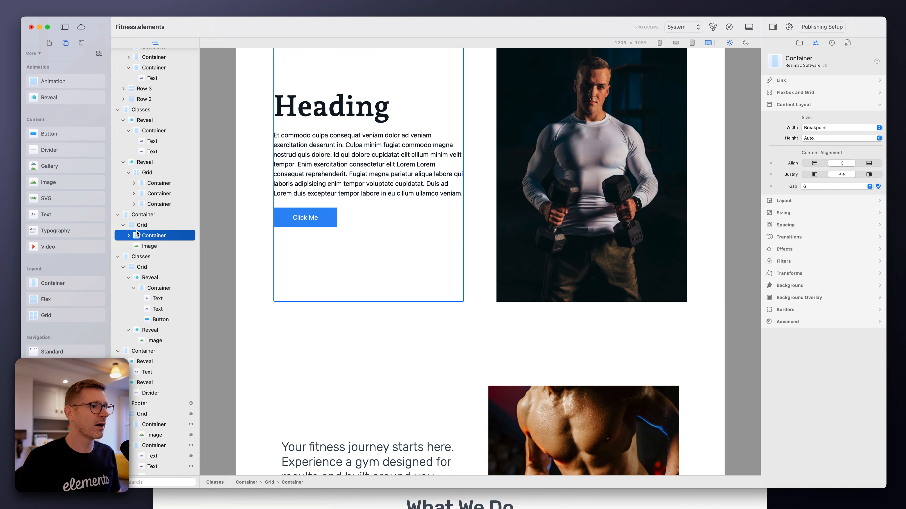
{"action": "left_click", "coordinate": [237, 230]}
{"action": "scroll", "coordinate": [678, 187], "scroll_direction": "up", "scroll_amount": 5}
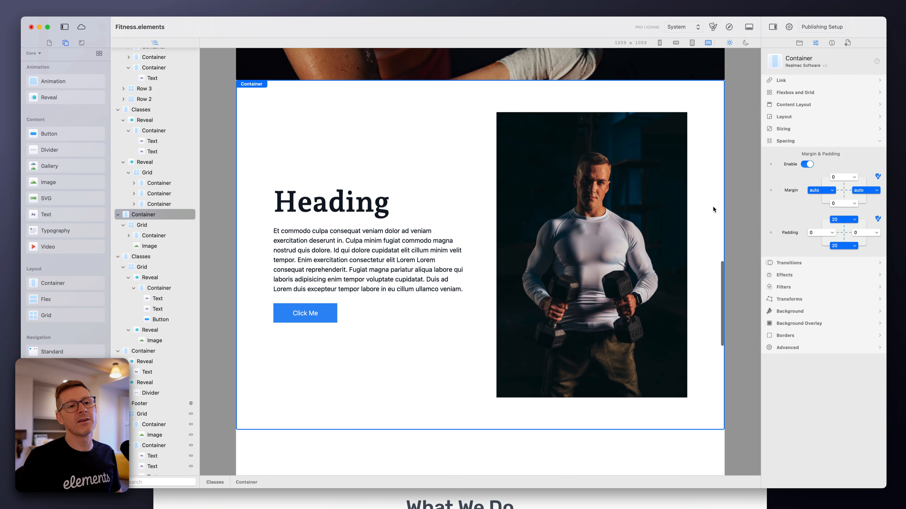
- Give the image a static border style and set the radius of all four corners to 3xl
{"action": "left_click", "coordinate": [645, 224]}
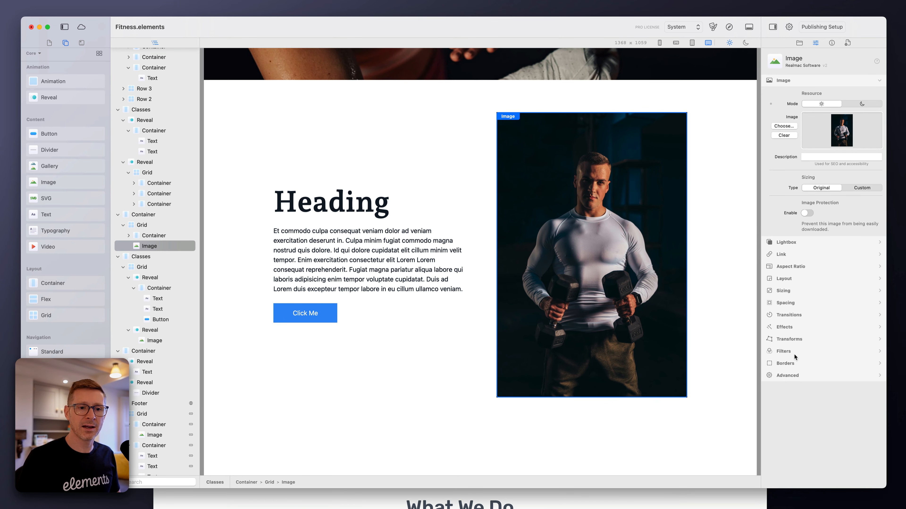
{"action": "left_click", "coordinate": [784, 363]}
{"action": "left_click", "coordinate": [840, 228]}
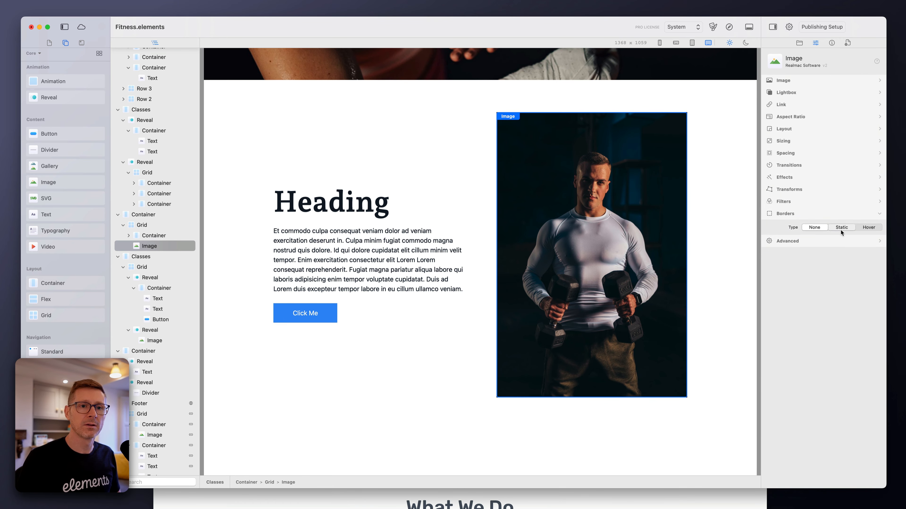
{"action": "left_click", "coordinate": [822, 331]}
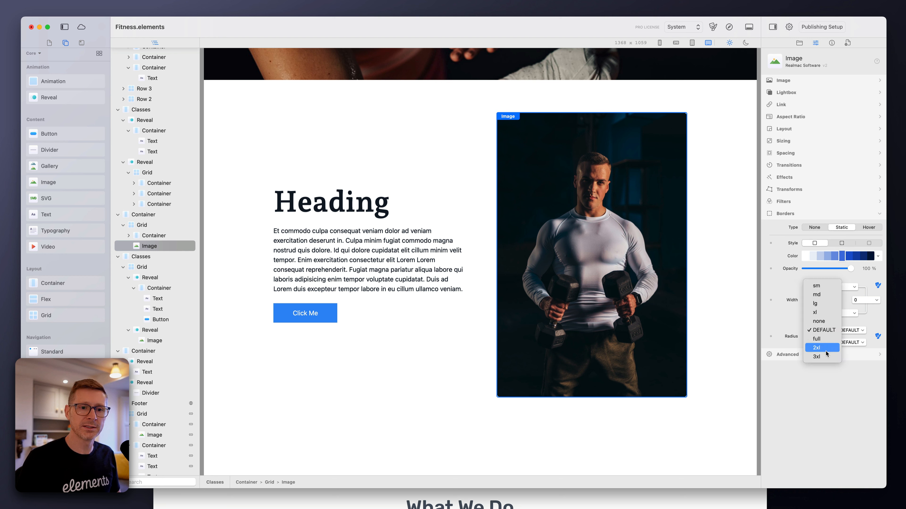
{"action": "left_click", "coordinate": [820, 357]}
{"action": "left_click", "coordinate": [851, 330]}
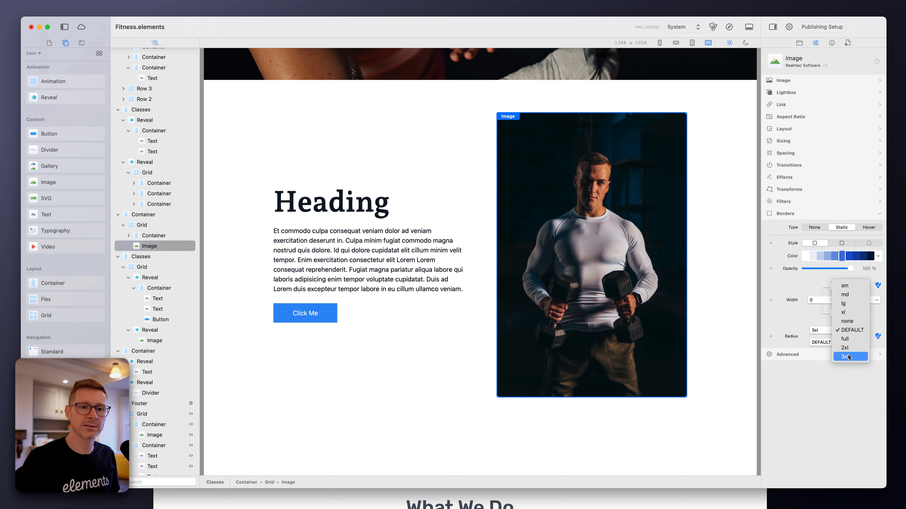
{"action": "left_click", "coordinate": [849, 356]}
{"action": "left_click", "coordinate": [822, 342]}
{"action": "left_click", "coordinate": [820, 369]}
{"action": "left_click", "coordinate": [851, 342]}
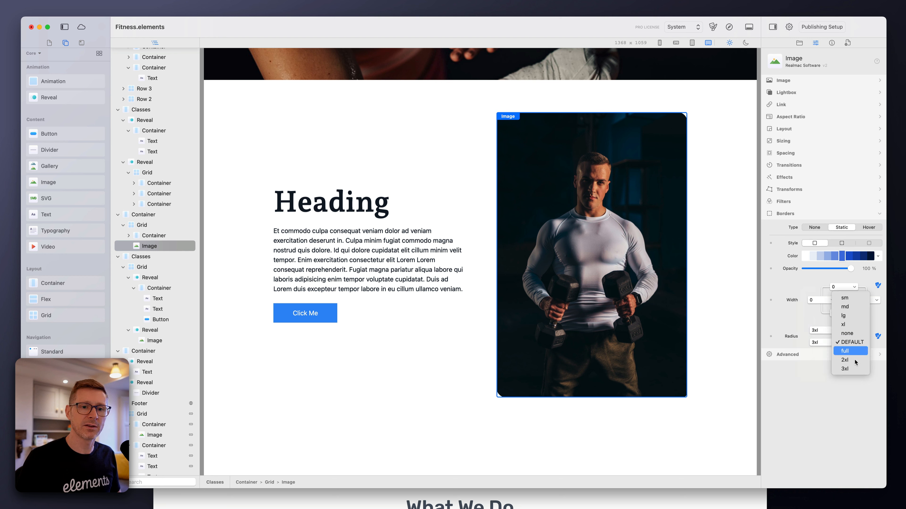
{"action": "left_click", "coordinate": [850, 369]}
{"action": "left_click", "coordinate": [718, 219]}
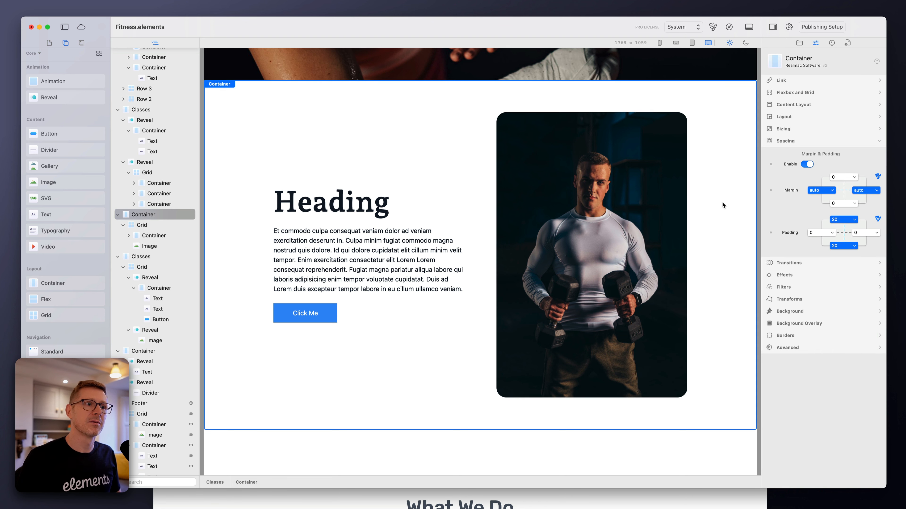
- Try the Wide and Tall aspect ratios on the image
{"action": "left_click", "coordinate": [636, 303]}
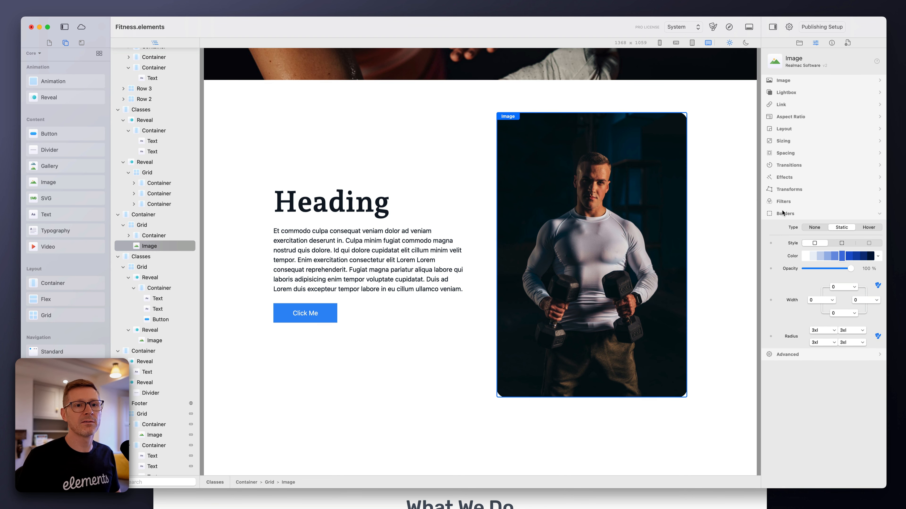
{"action": "left_click", "coordinate": [794, 213]}
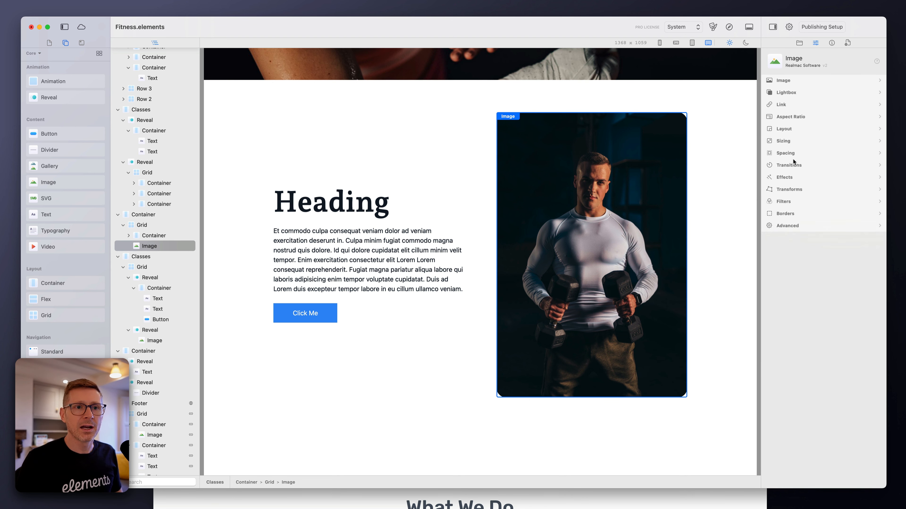
{"action": "left_click", "coordinate": [793, 127]}
{"action": "left_click", "coordinate": [792, 117]}
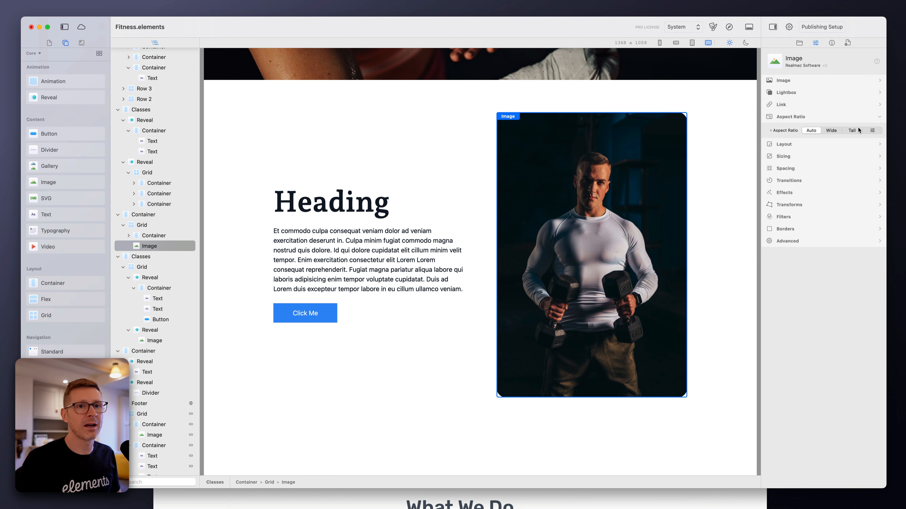
{"action": "left_click", "coordinate": [838, 131]}
{"action": "left_click", "coordinate": [850, 131]}
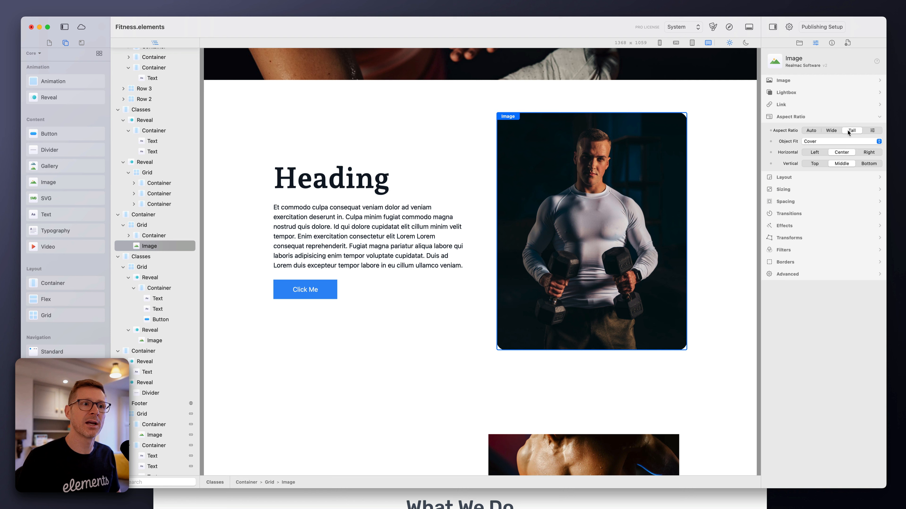
{"action": "left_click", "coordinate": [820, 142]}
{"action": "left_click", "coordinate": [819, 142]}
- Try a custom 7/5 aspect ratio on the image with the Top, Middle and Bottom vertical positions, keeping the object fit on Cover
{"action": "left_click", "coordinate": [870, 131]}
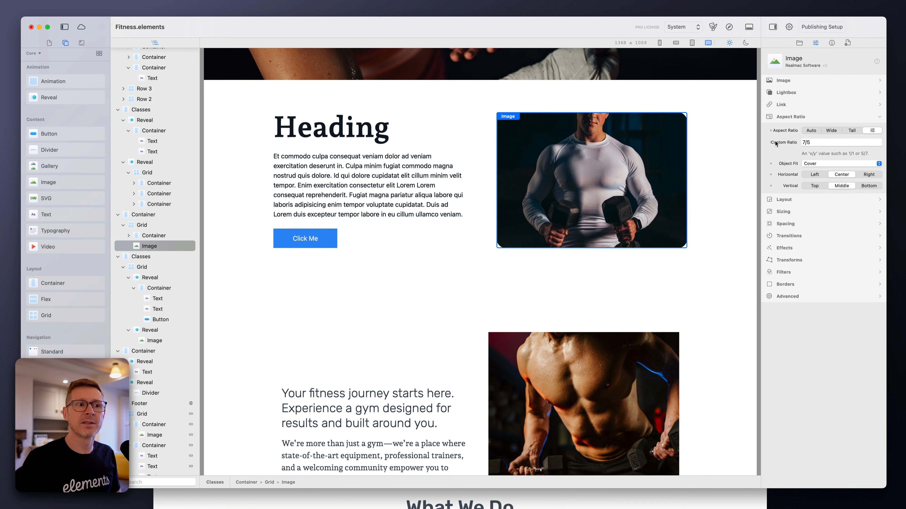
{"action": "scroll", "coordinate": [609, 216], "scroll_direction": "up", "scroll_amount": 3}
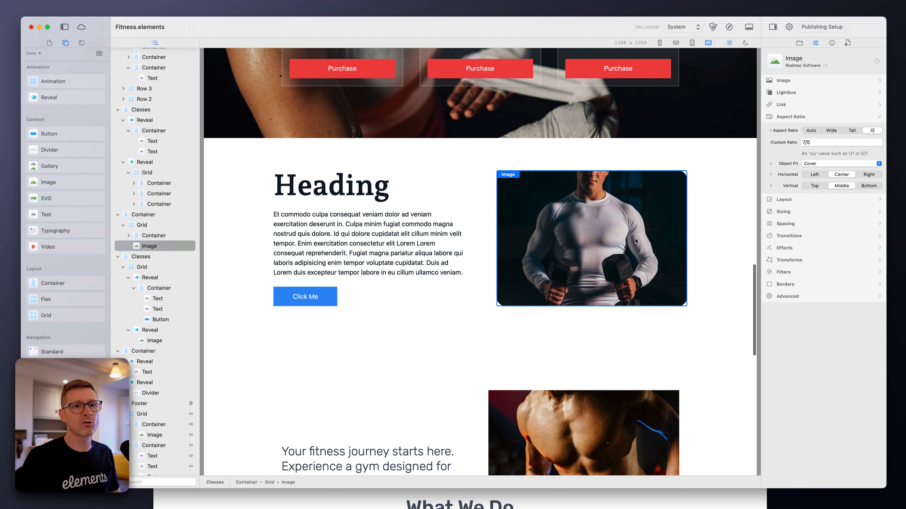
{"action": "left_click", "coordinate": [818, 186]}
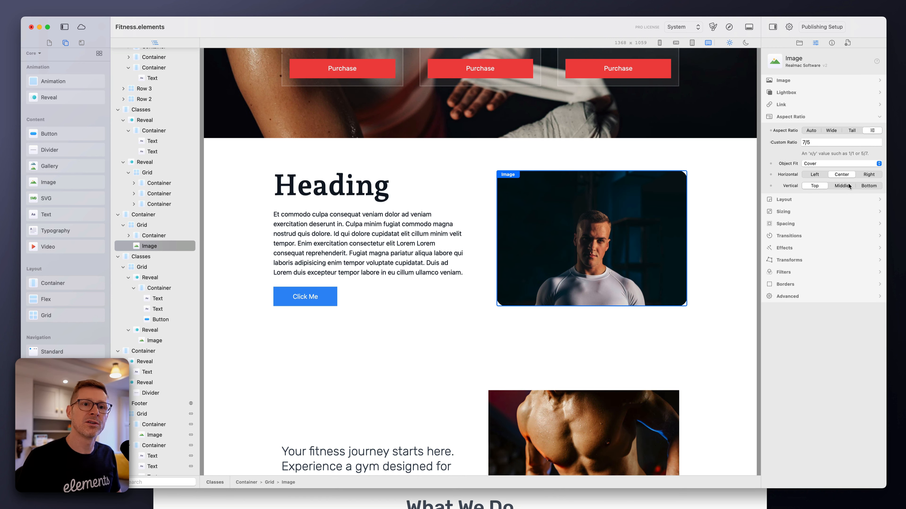
{"action": "left_click", "coordinate": [848, 186]}
{"action": "left_click", "coordinate": [867, 186]}
{"action": "left_click", "coordinate": [816, 186]}
{"action": "left_click", "coordinate": [833, 185]}
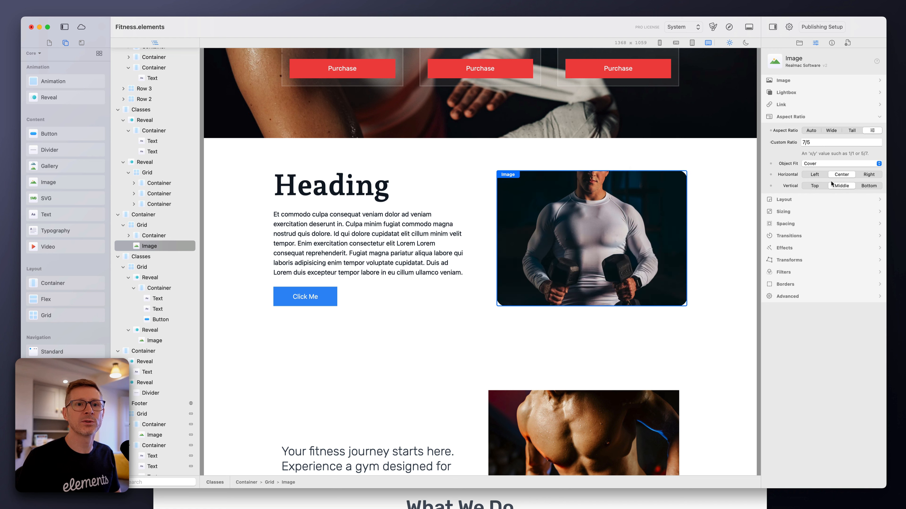
{"action": "left_click", "coordinate": [826, 164]}
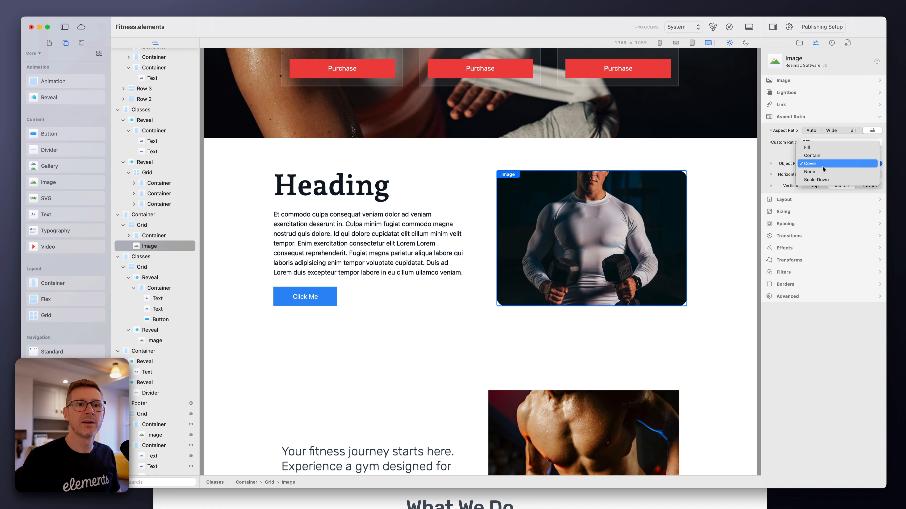
{"action": "left_click", "coordinate": [732, 170]}
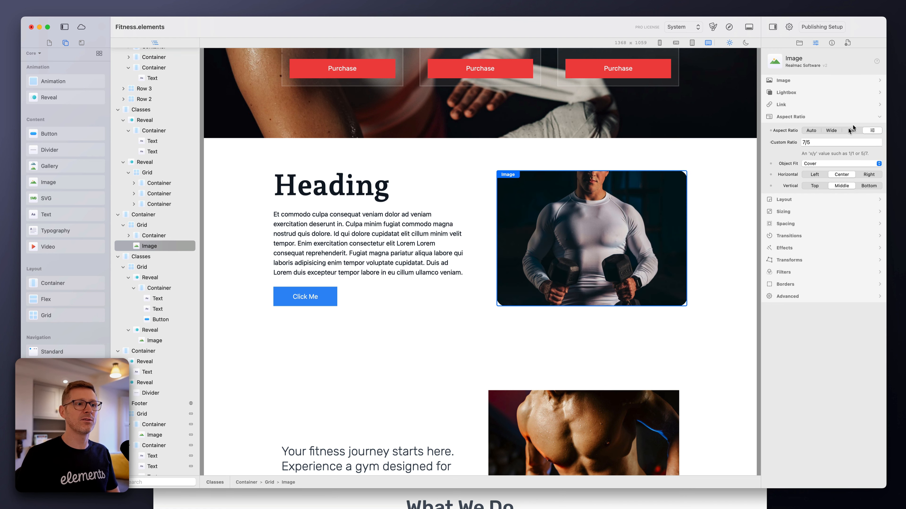
- Compare the Auto, Wide and Tall aspect ratios on the image again and return it to Auto
{"action": "scroll", "coordinate": [661, 327], "scroll_direction": "down", "scroll_amount": 5}
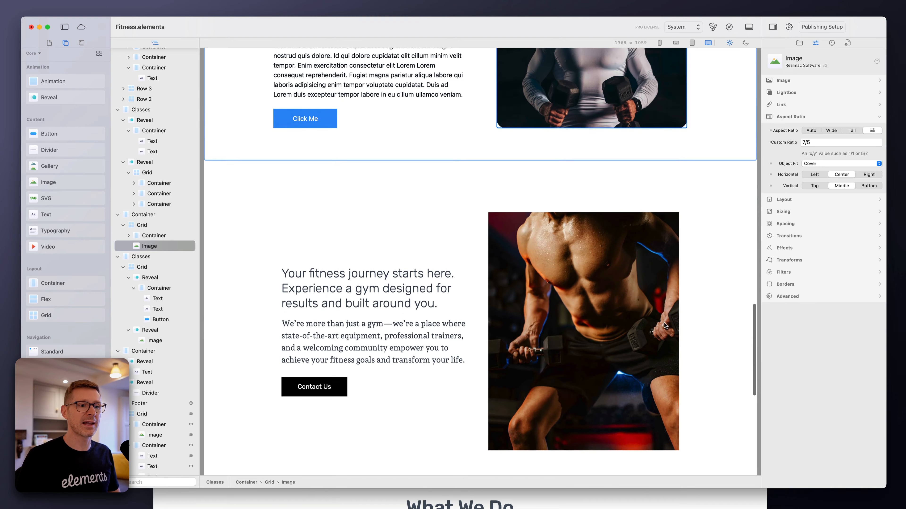
{"action": "scroll", "coordinate": [660, 327], "scroll_direction": "up", "scroll_amount": 5}
{"action": "left_click", "coordinate": [811, 131]}
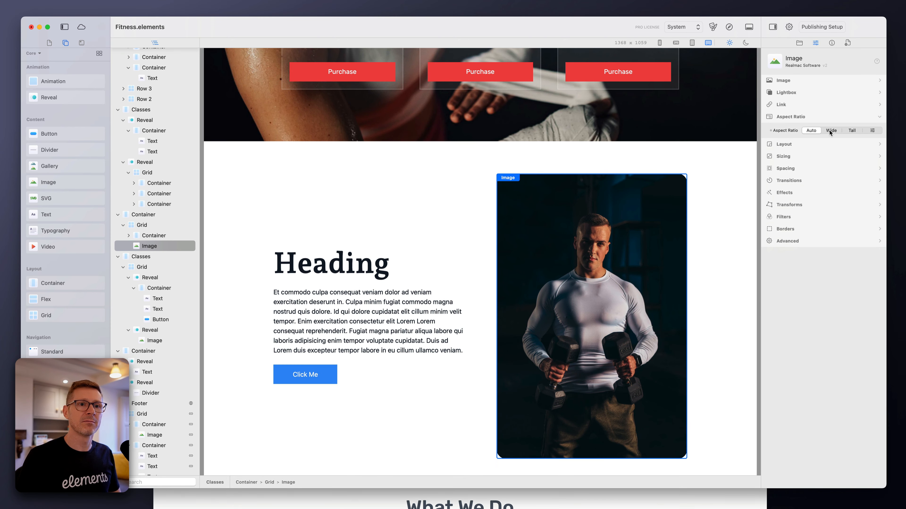
{"action": "left_click", "coordinate": [830, 130]}
{"action": "left_click", "coordinate": [845, 131]}
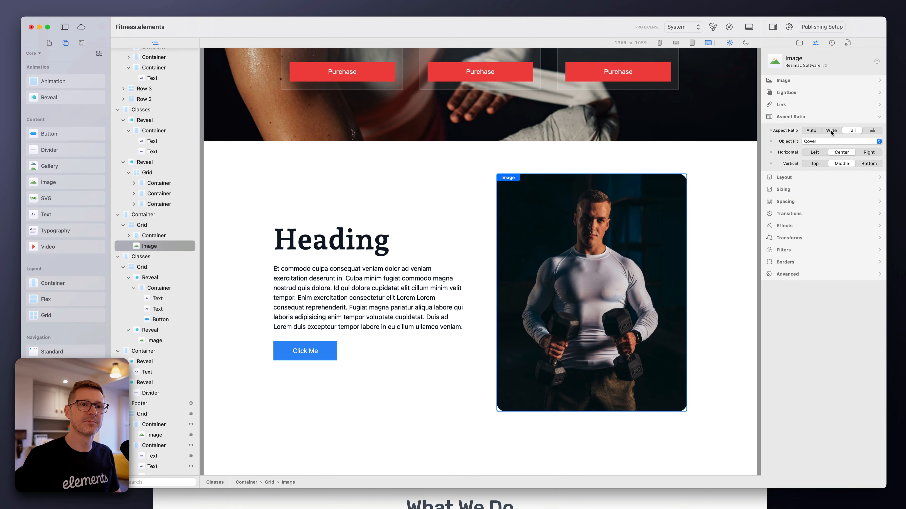
{"action": "left_click", "coordinate": [811, 130]}
{"action": "left_click", "coordinate": [715, 264]}
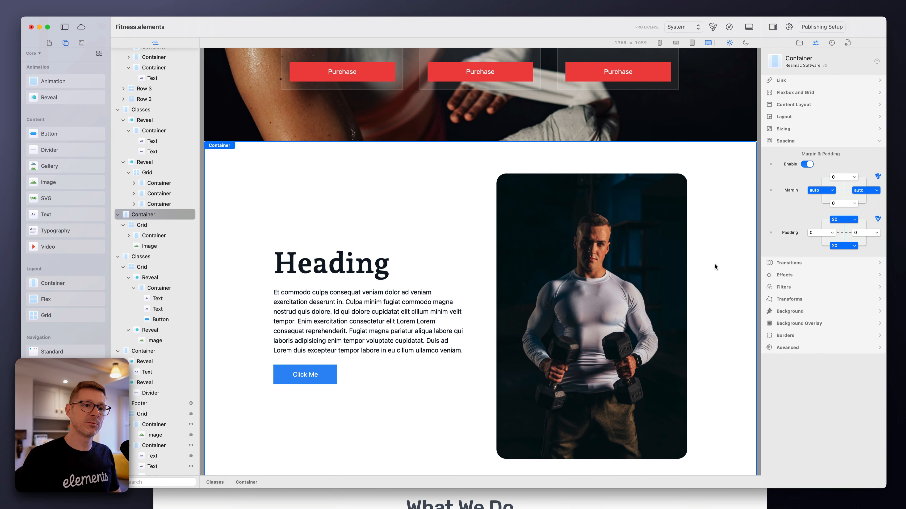
- Examine the layout of the page's sections, from the Join Today passes to the Train. Recover. Repeat. banner
{"action": "scroll", "coordinate": [713, 263], "scroll_direction": "down", "scroll_amount": 3}
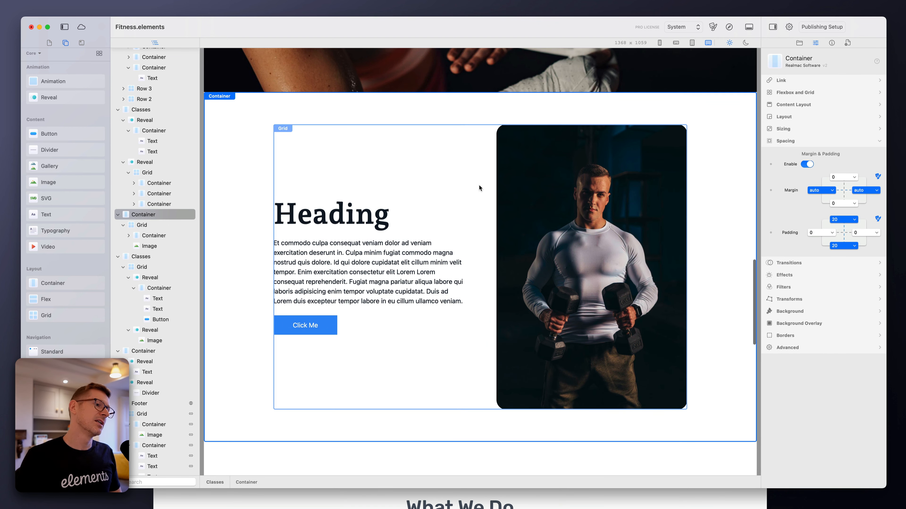
{"action": "scroll", "coordinate": [457, 273], "scroll_direction": "down", "scroll_amount": 10}
{"action": "scroll", "coordinate": [450, 278], "scroll_direction": "down", "scroll_amount": 3}
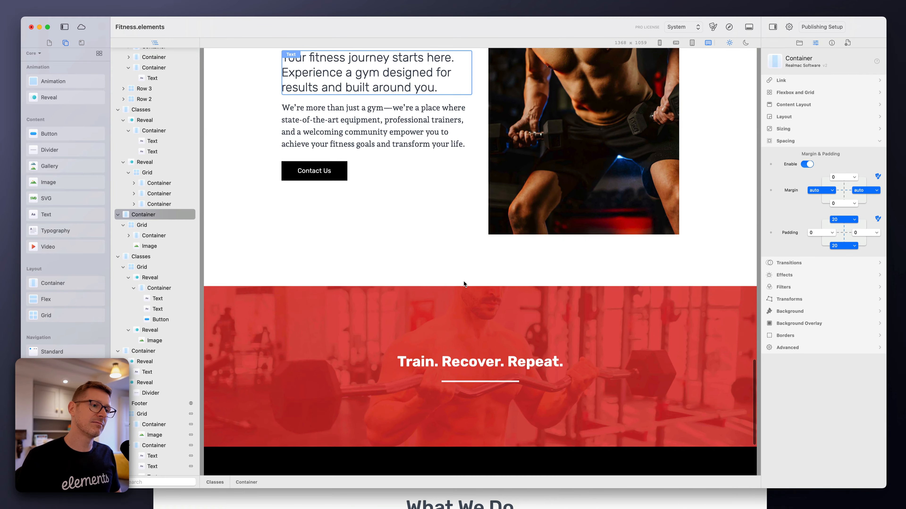
{"action": "scroll", "coordinate": [460, 281], "scroll_direction": "up", "scroll_amount": 15}
{"action": "scroll", "coordinate": [464, 284], "scroll_direction": "down", "scroll_amount": 10}
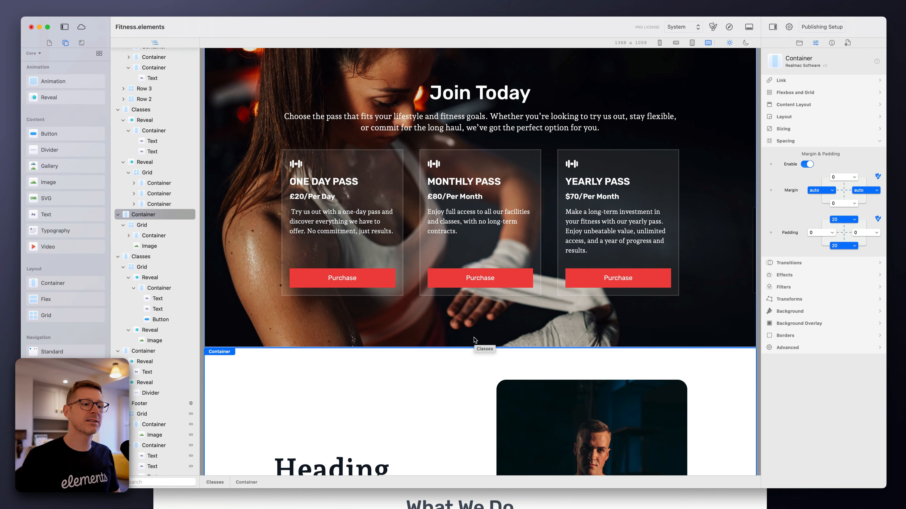
{"action": "scroll", "coordinate": [474, 337], "scroll_direction": "down", "scroll_amount": 5}
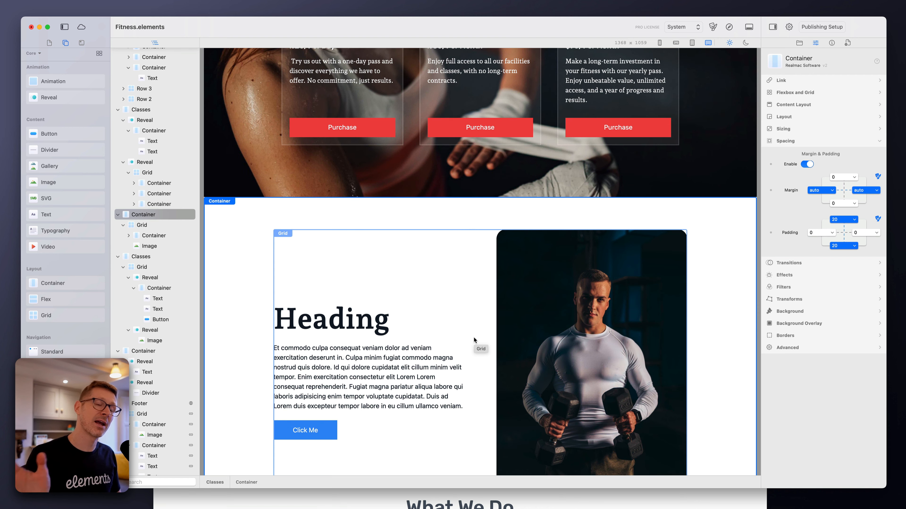
{"action": "scroll", "coordinate": [473, 340], "scroll_direction": "up", "scroll_amount": 5}
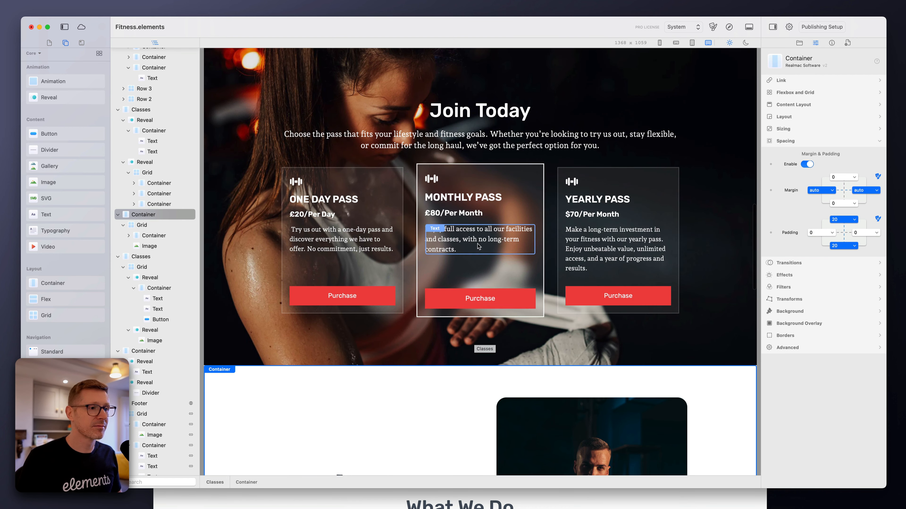
- Switch to the About page and examine the image grid in its What We Offer section
{"action": "left_click", "coordinate": [50, 43]}
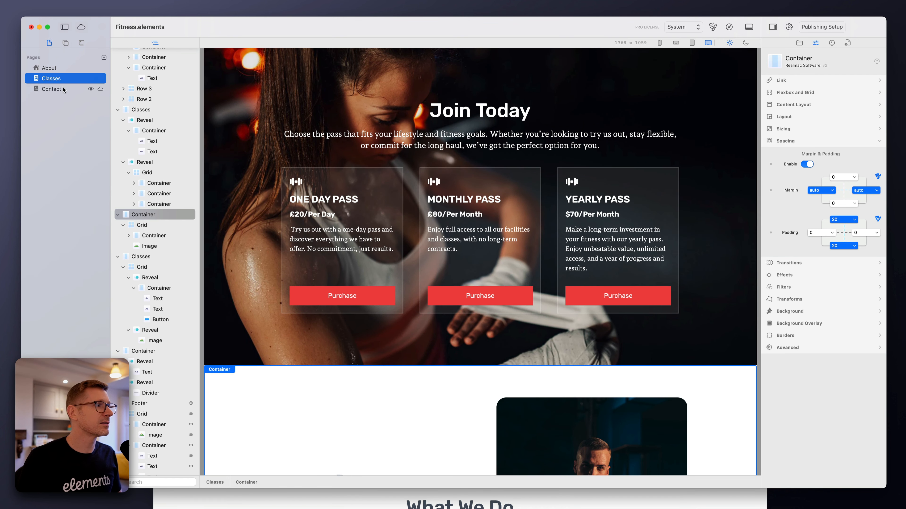
{"action": "left_click", "coordinate": [51, 89]}
{"action": "scroll", "coordinate": [492, 167], "scroll_direction": "down", "scroll_amount": 7}
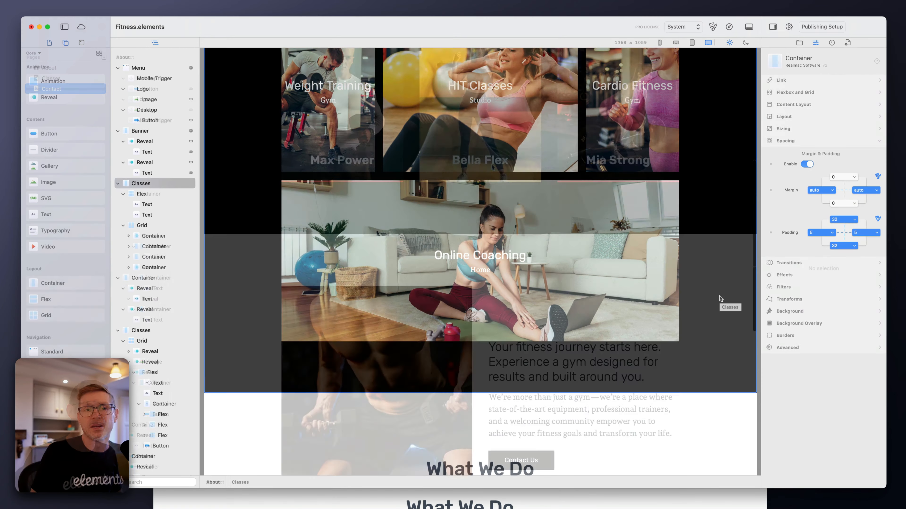
{"action": "scroll", "coordinate": [719, 299], "scroll_direction": "up", "scroll_amount": 3}
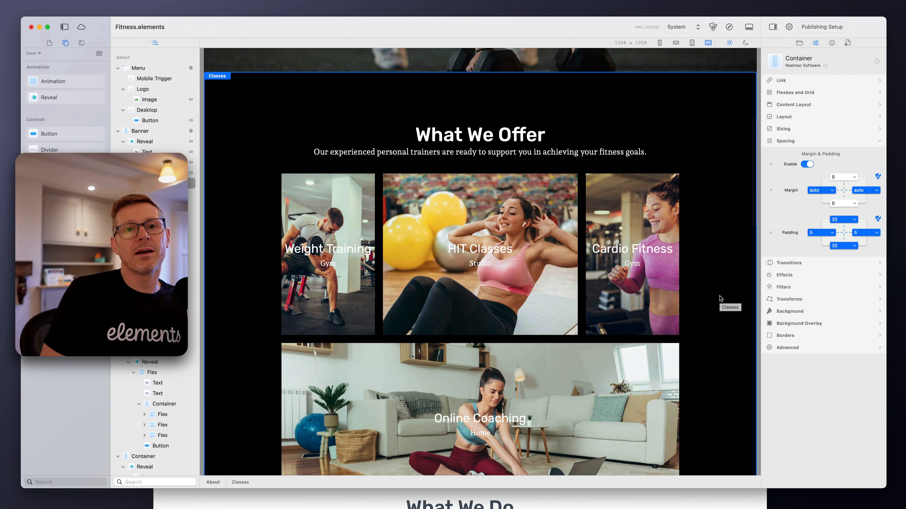